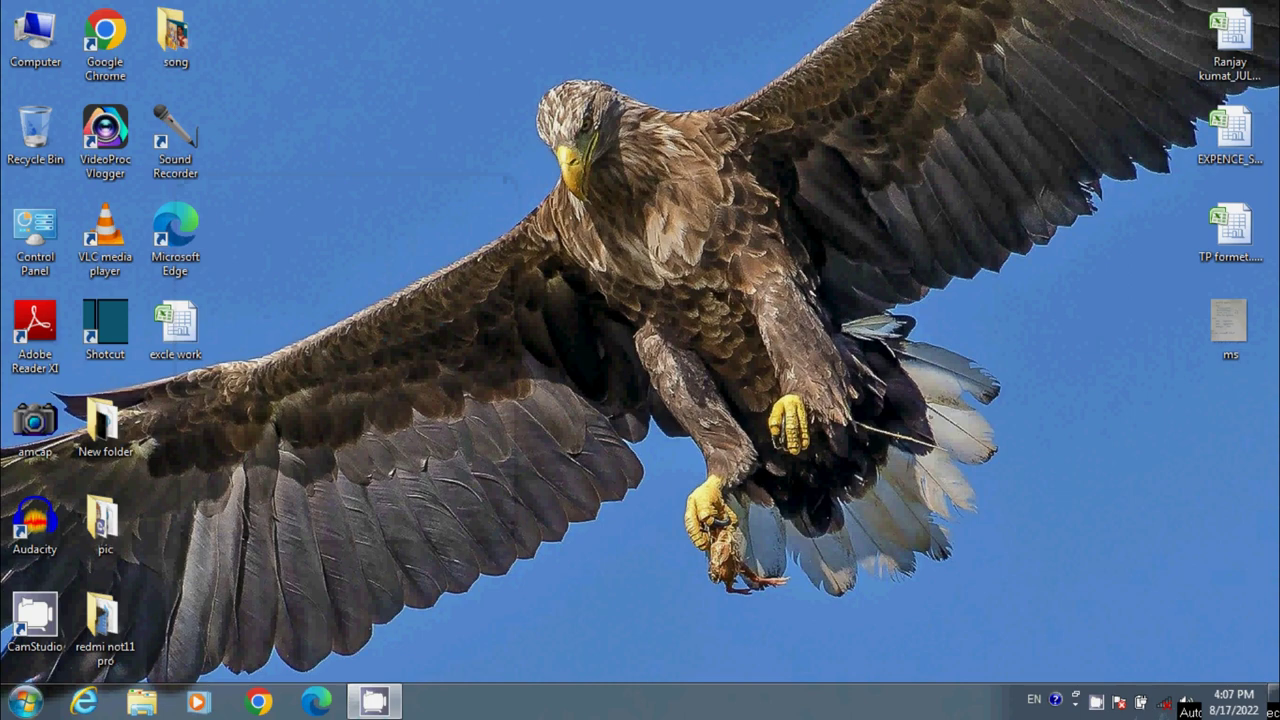
Launch Microsoft Office Word 2007 from the Start menu's All Programs list.
left_click(25, 702)
left_click(78, 617)
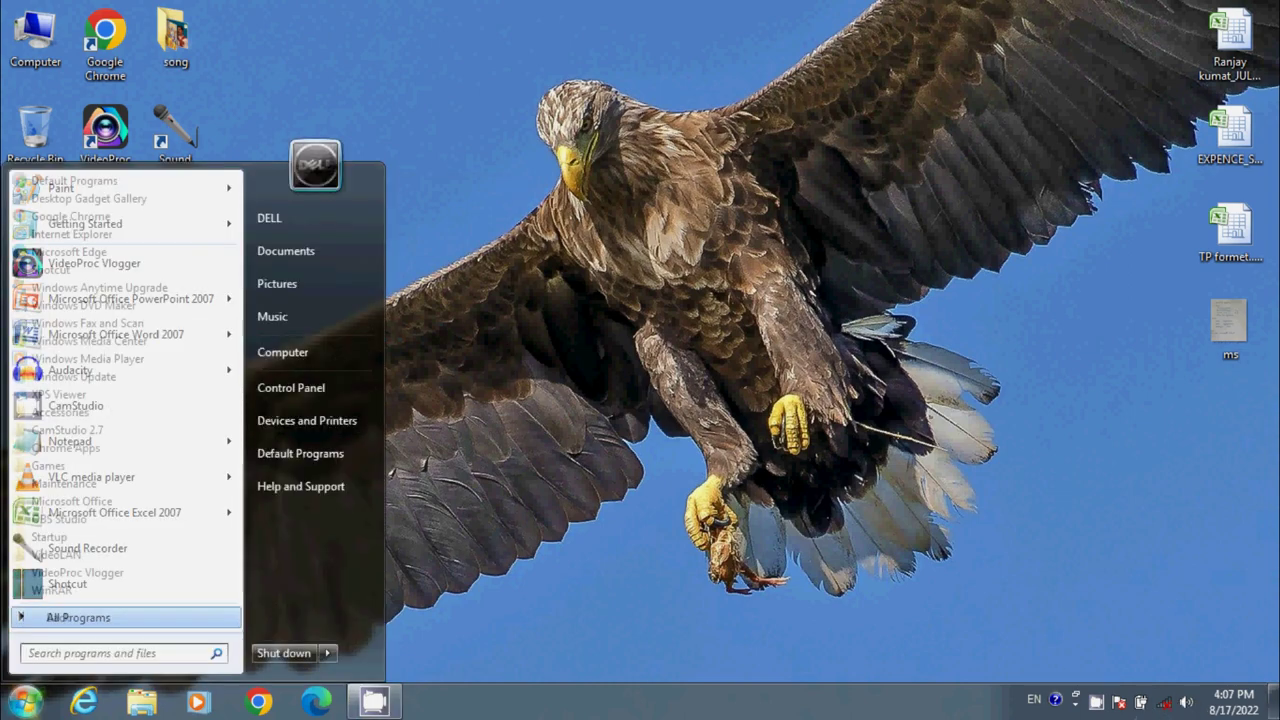
left_click(71, 501)
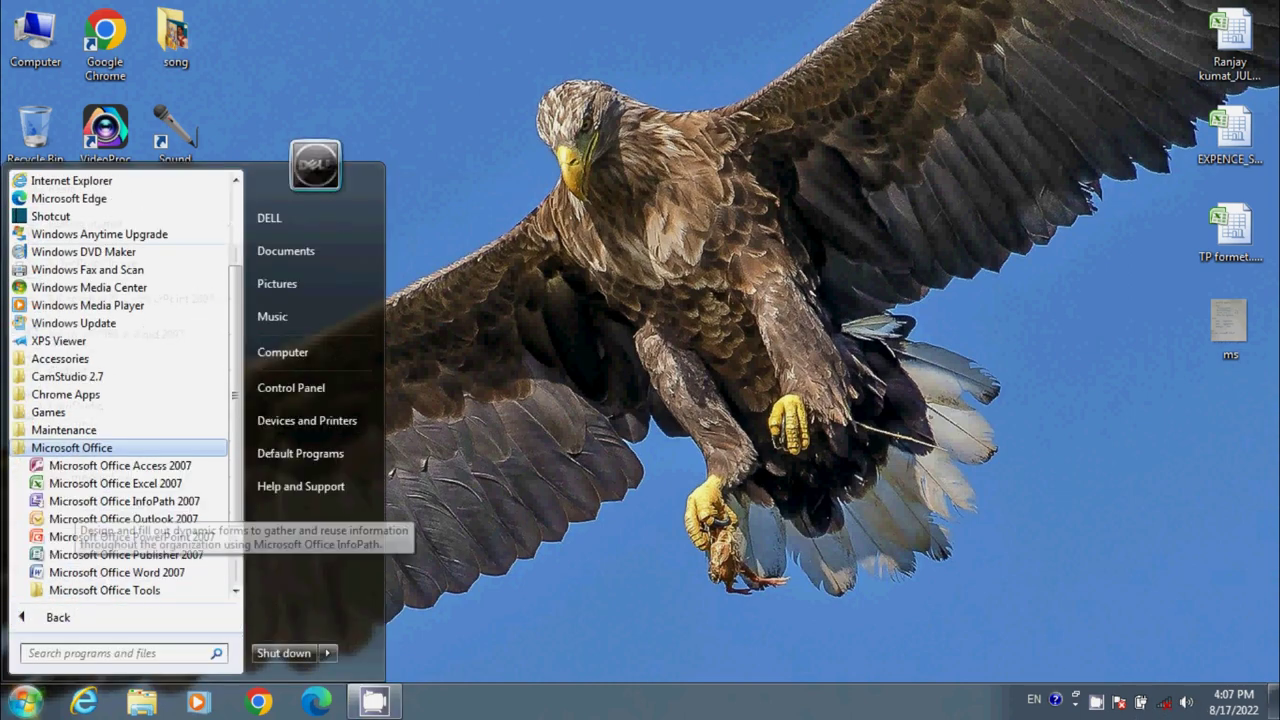
left_click(110, 569)
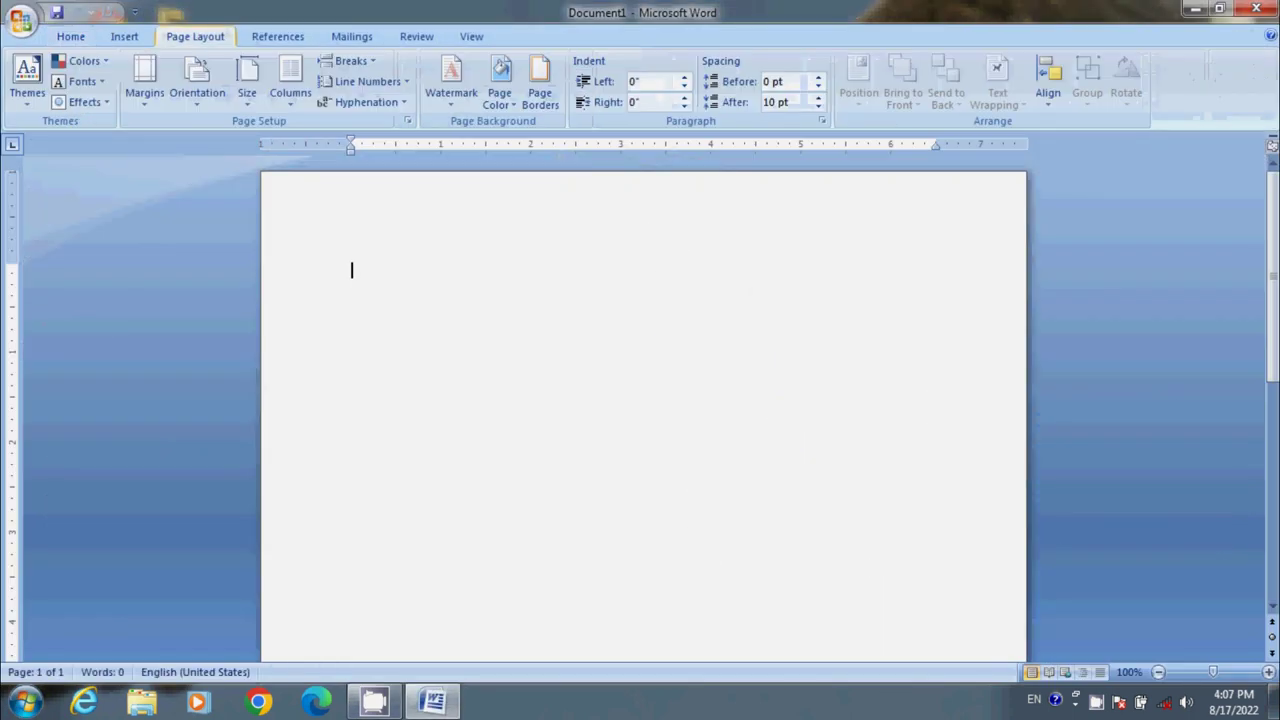
Set the paper size to A5.
left_click(247, 80)
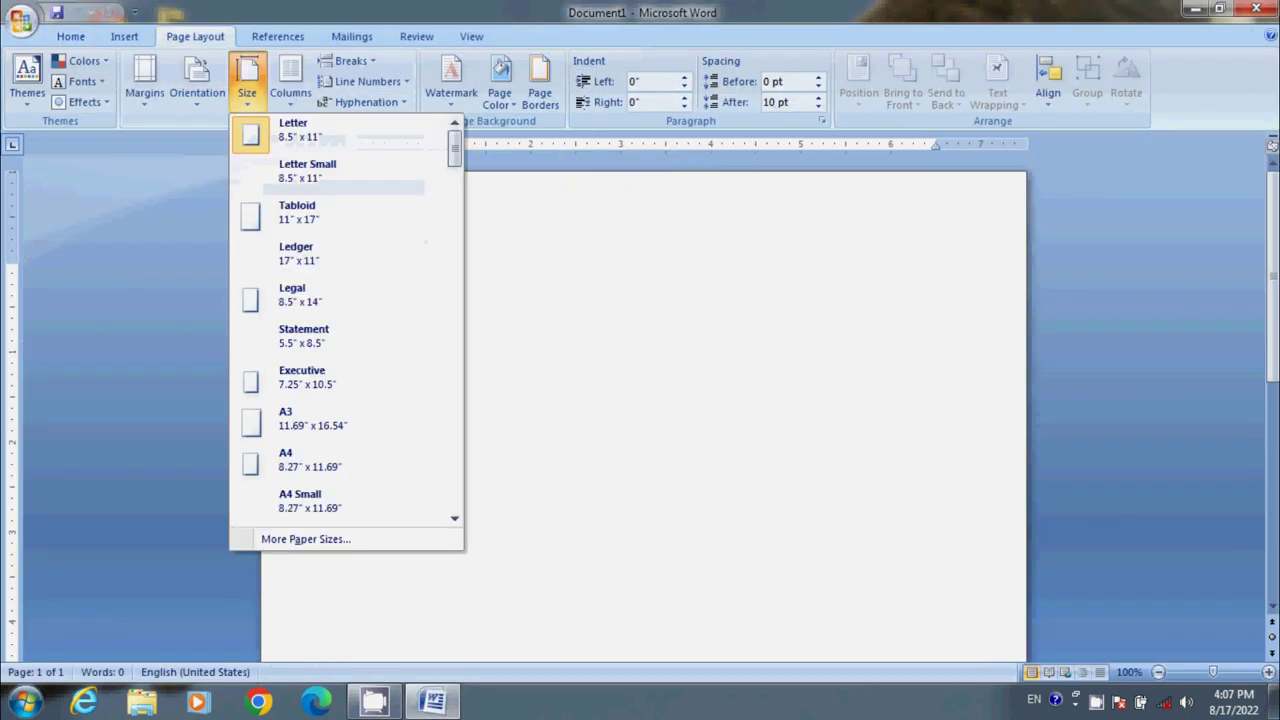
scroll(338, 382, "down", 3)
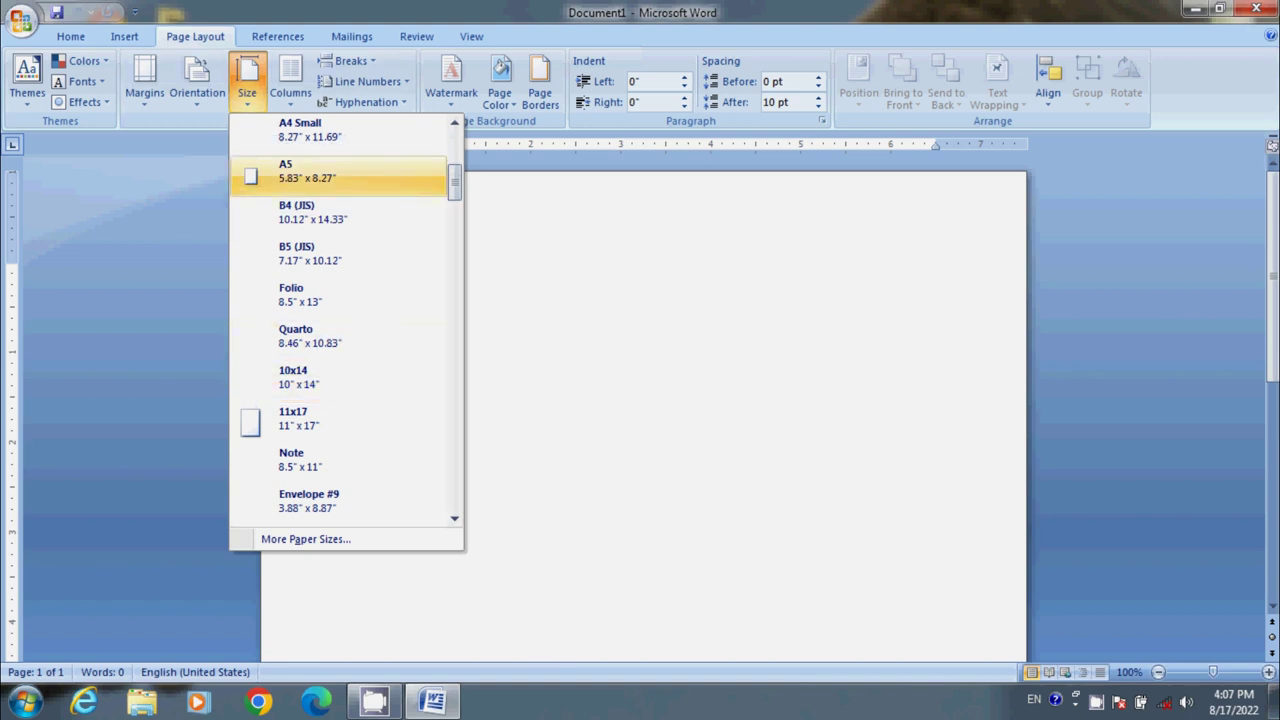
left_click(300, 172)
Apply Narrow margins and bring up the Page Borders settings.
left_click(145, 78)
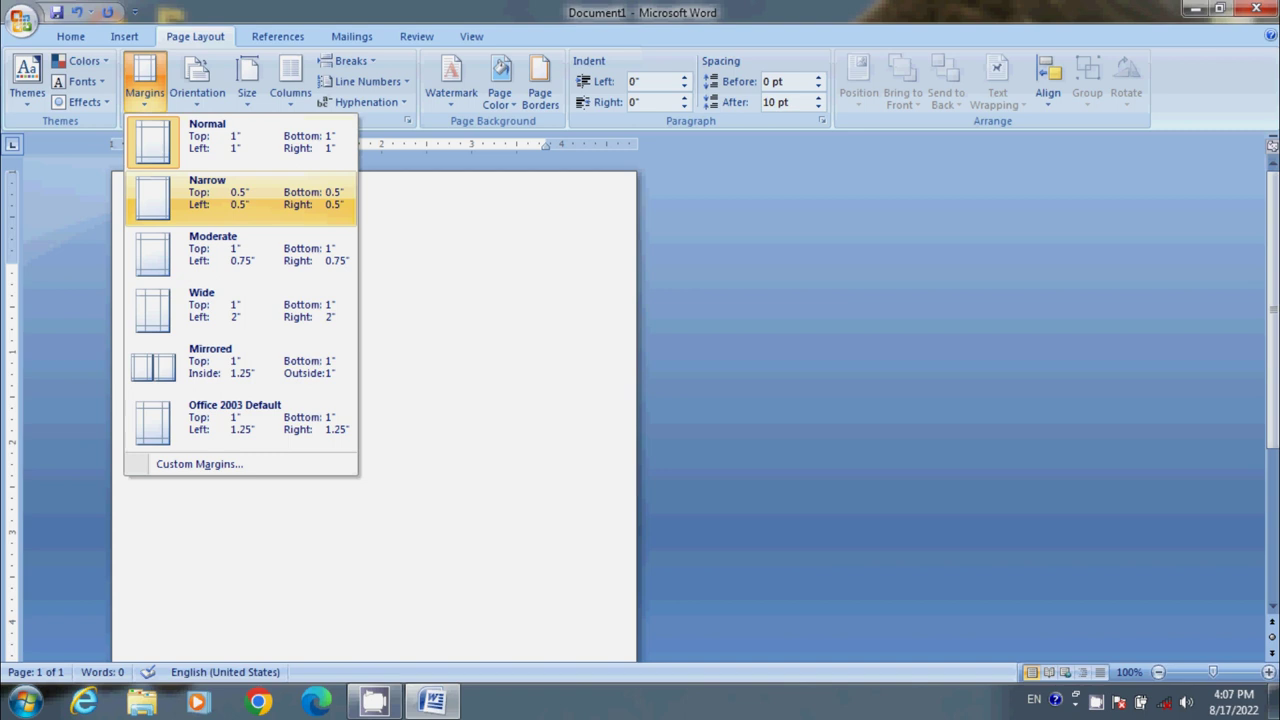
left_click(220, 192)
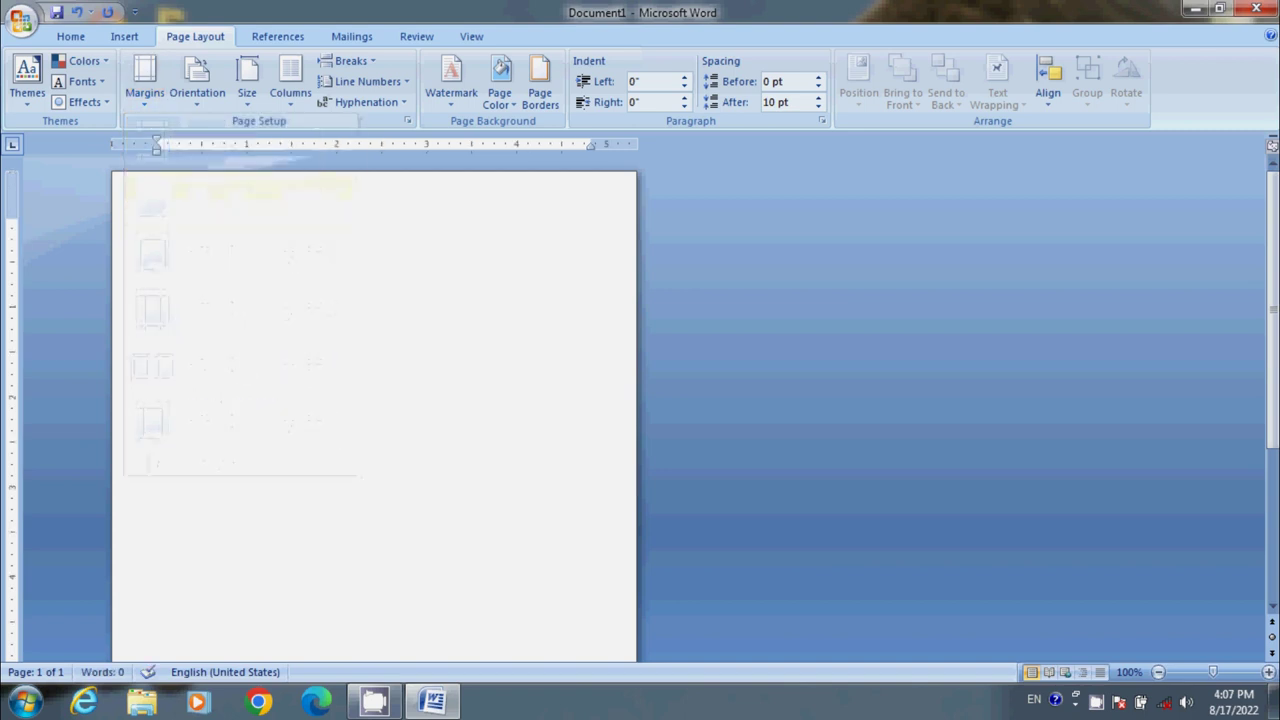
left_click(540, 80)
Give the page a Box border with a 4½ pt line width.
left_click(423, 275)
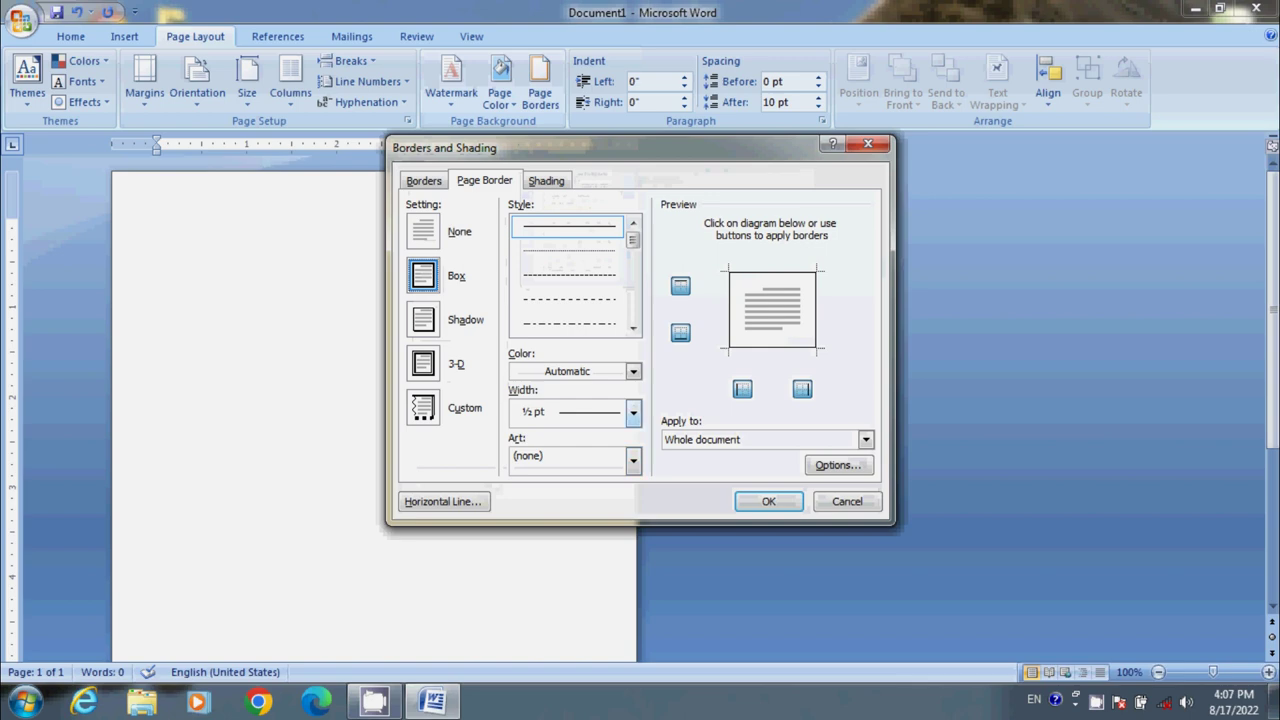
left_click(633, 412)
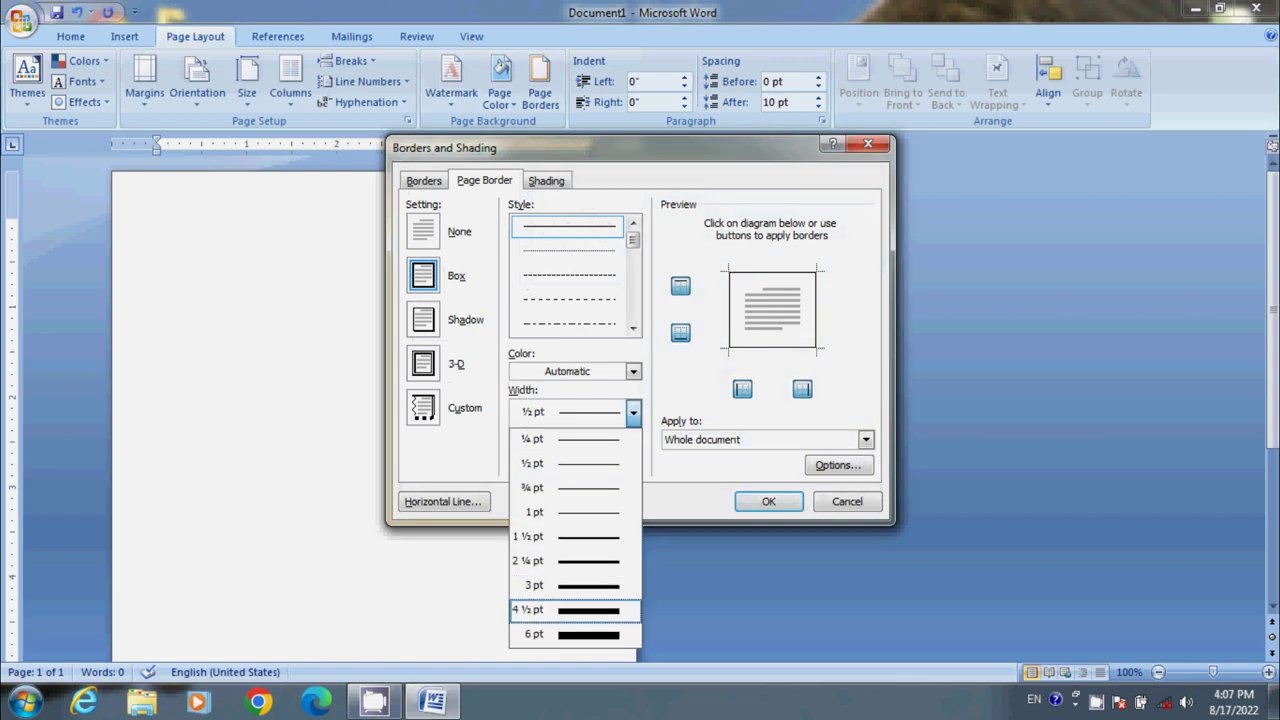
left_click(575, 609)
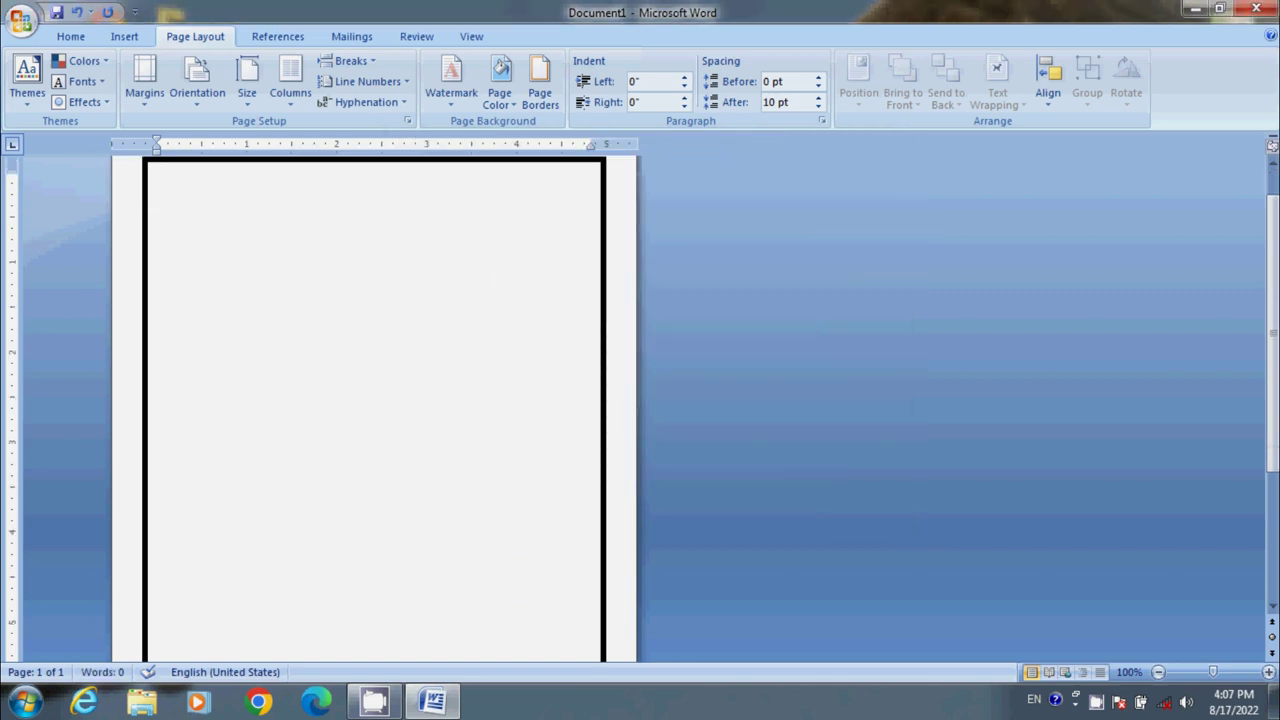
left_click(124, 36)
Insert a 5×4 table and erase the column dividers in its tall first row.
left_click(155, 80)
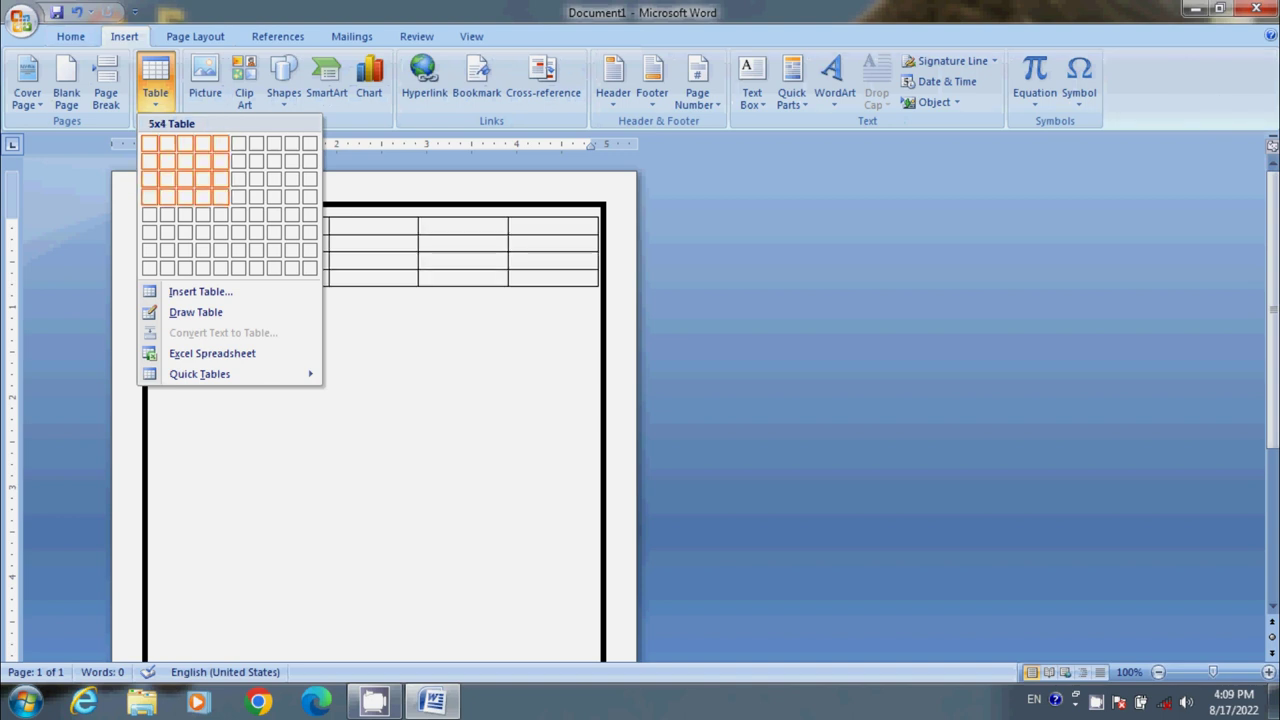
left_click(220, 196)
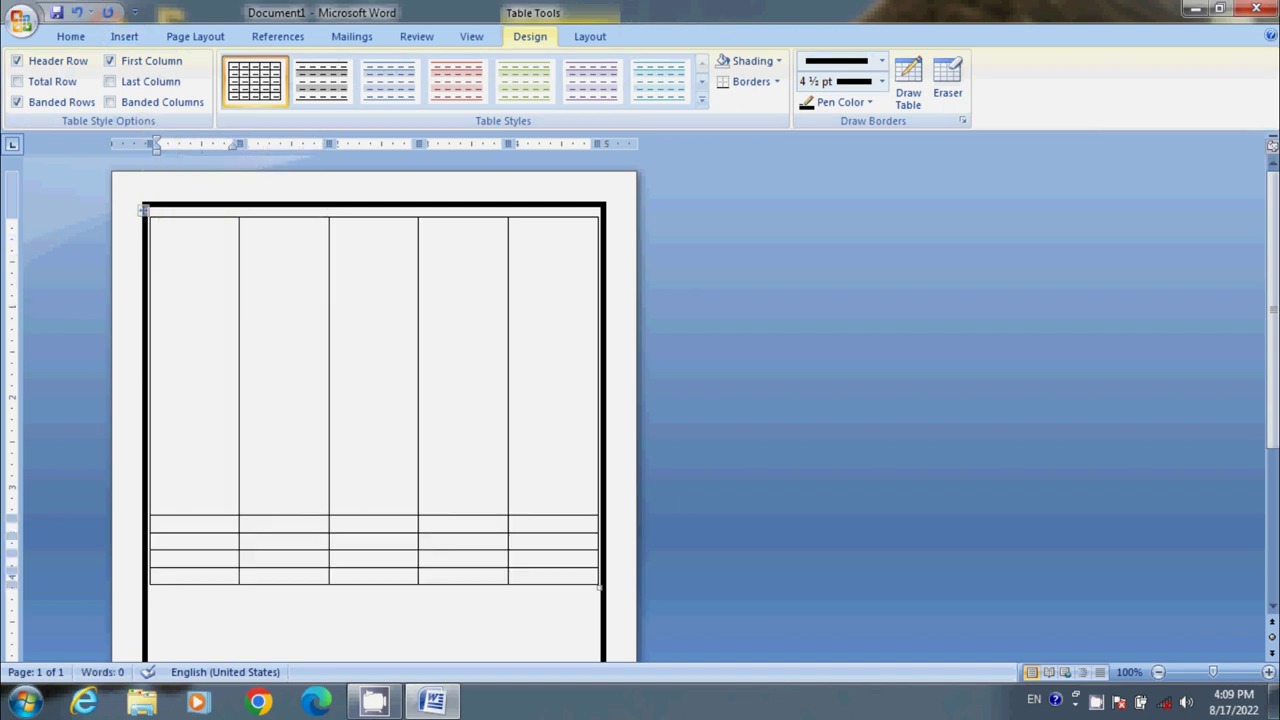
left_click(947, 80)
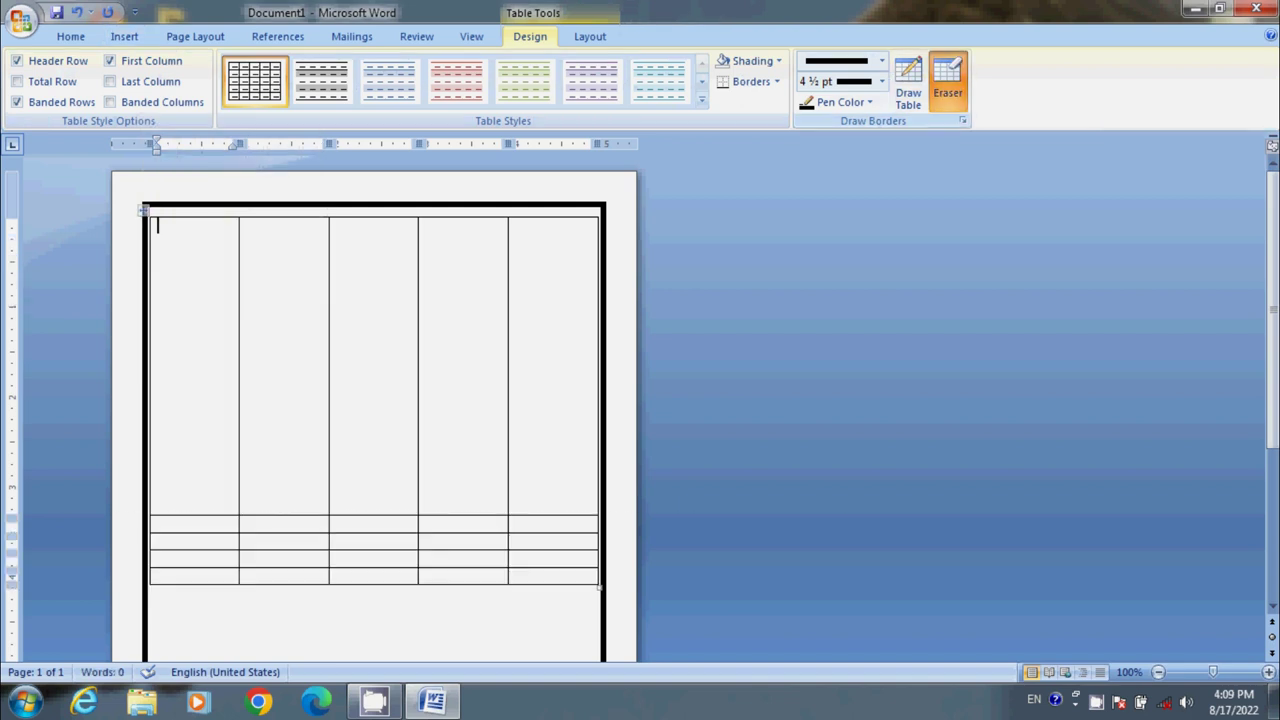
left_click_drag(209, 349, 535, 350)
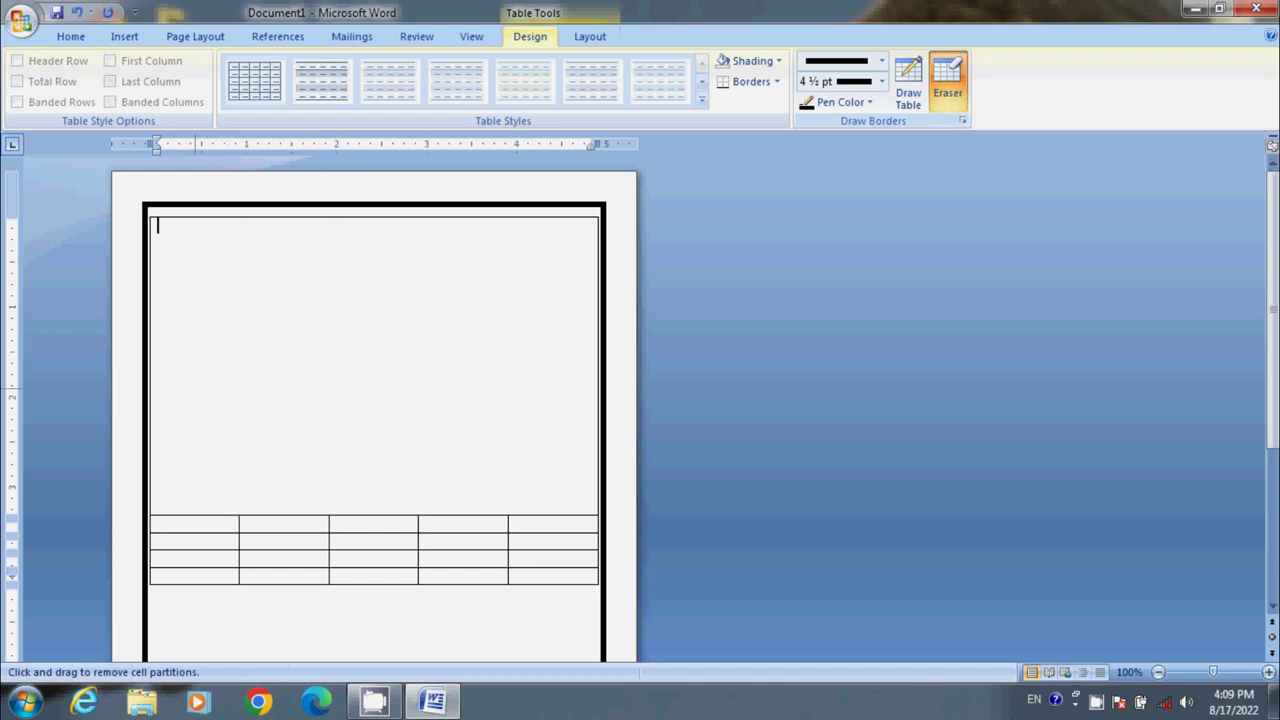
left_click(124, 36)
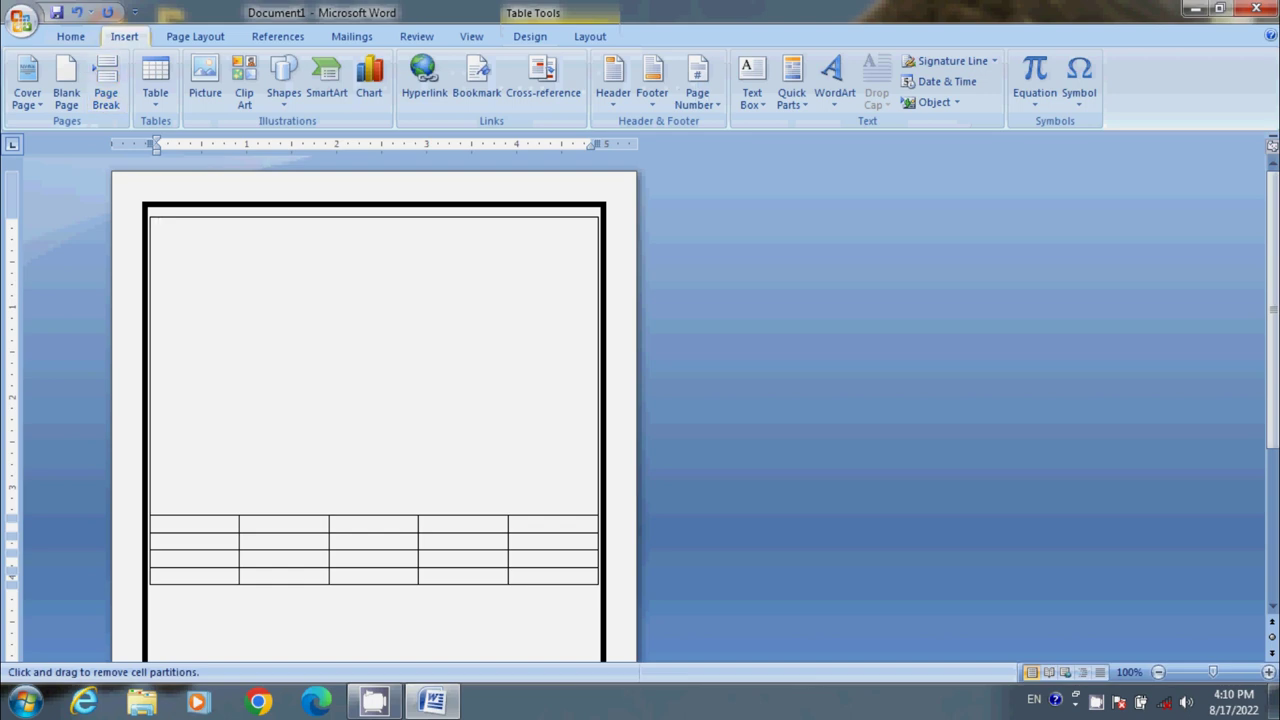
Draw a small text box at the top-left and type a bold 'No' label.
left_click(284, 80)
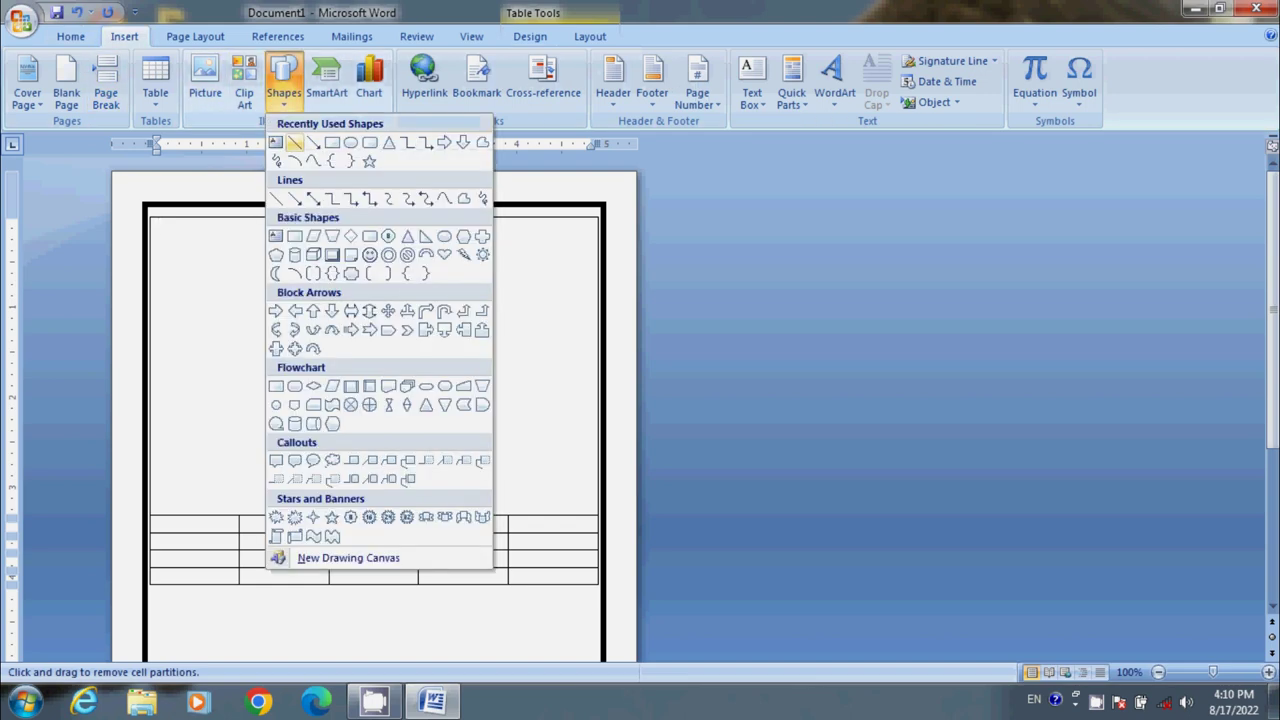
left_click(275, 142)
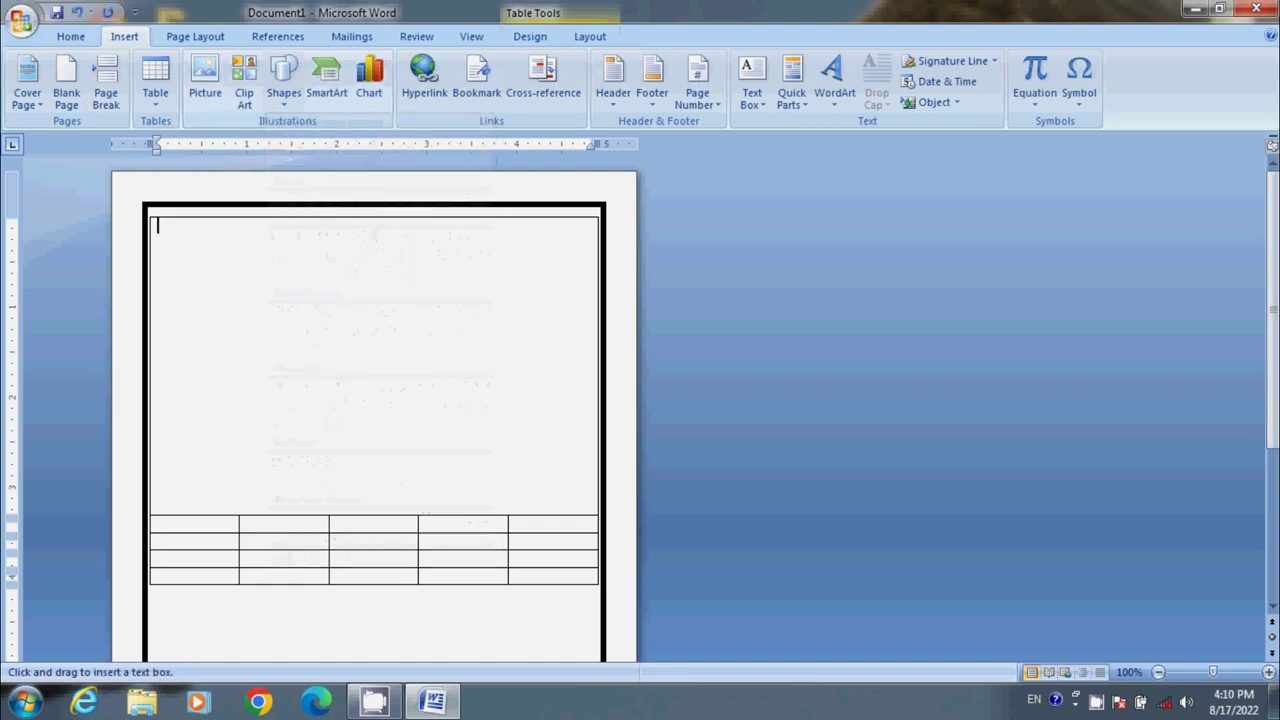
left_click_drag(157, 226, 212, 250)
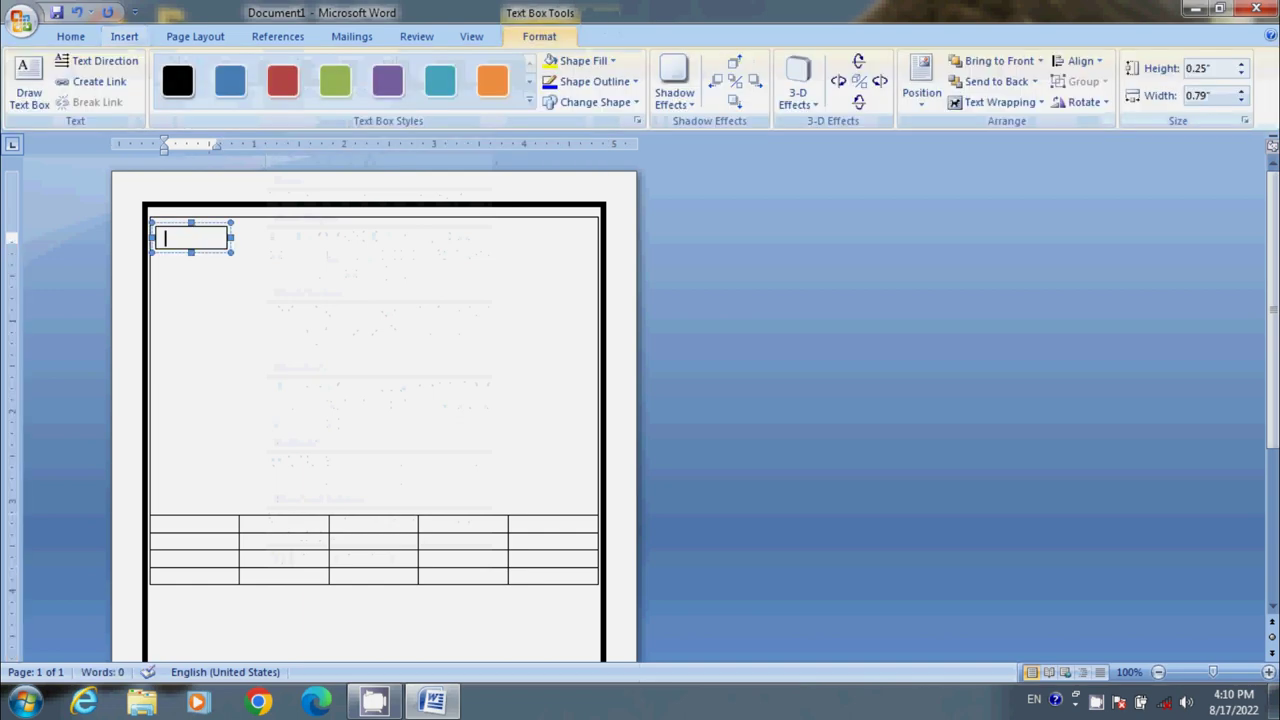
type("No")
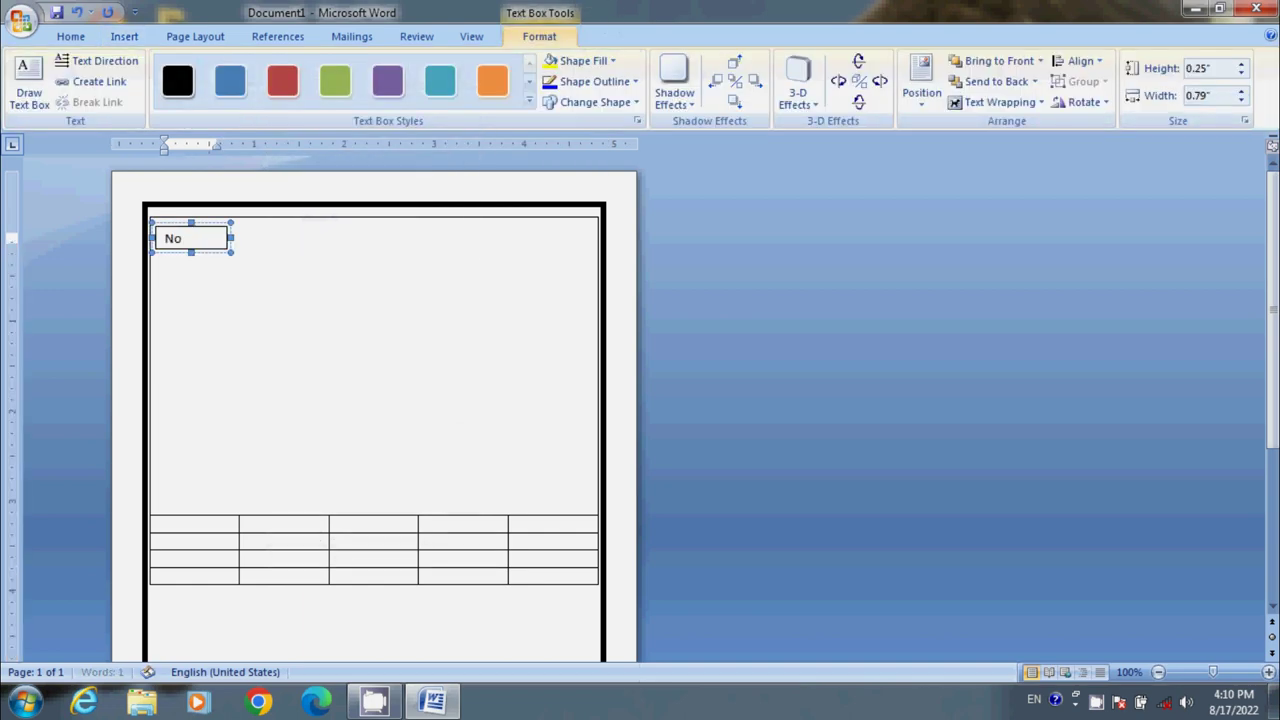
double_click(173, 238)
left_click(70, 36)
left_click(162, 95)
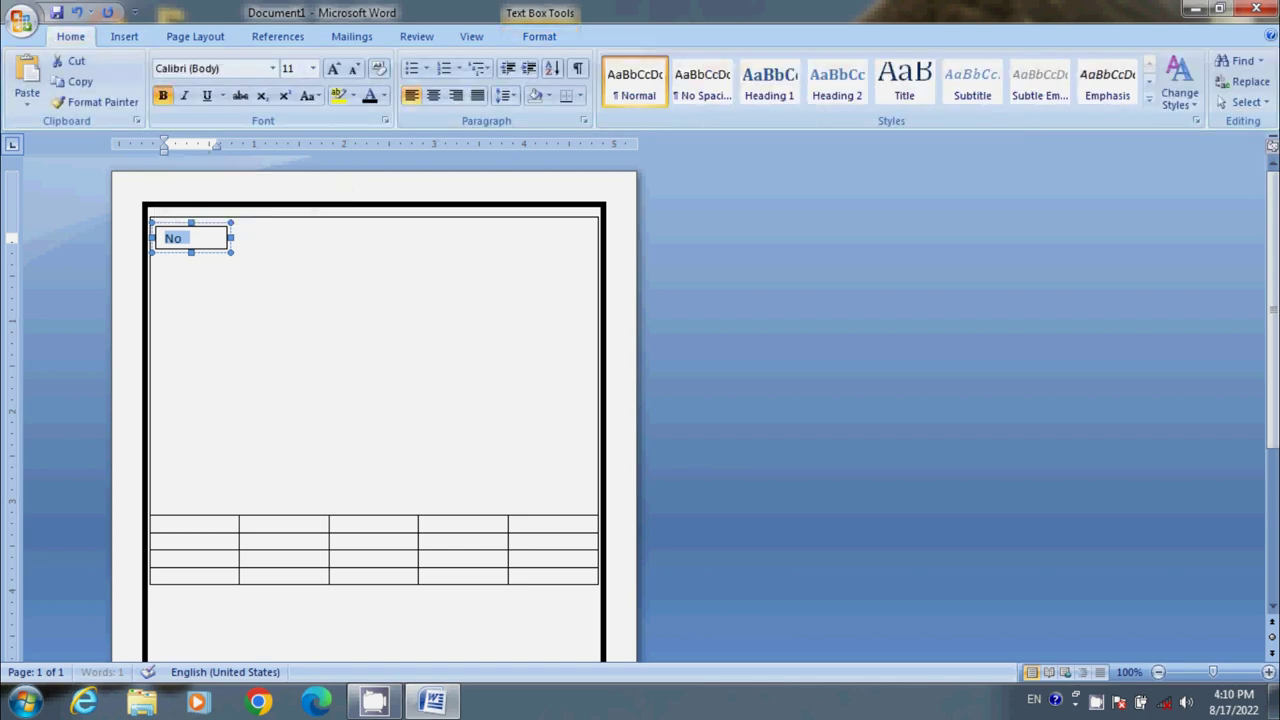
left_click(180, 221)
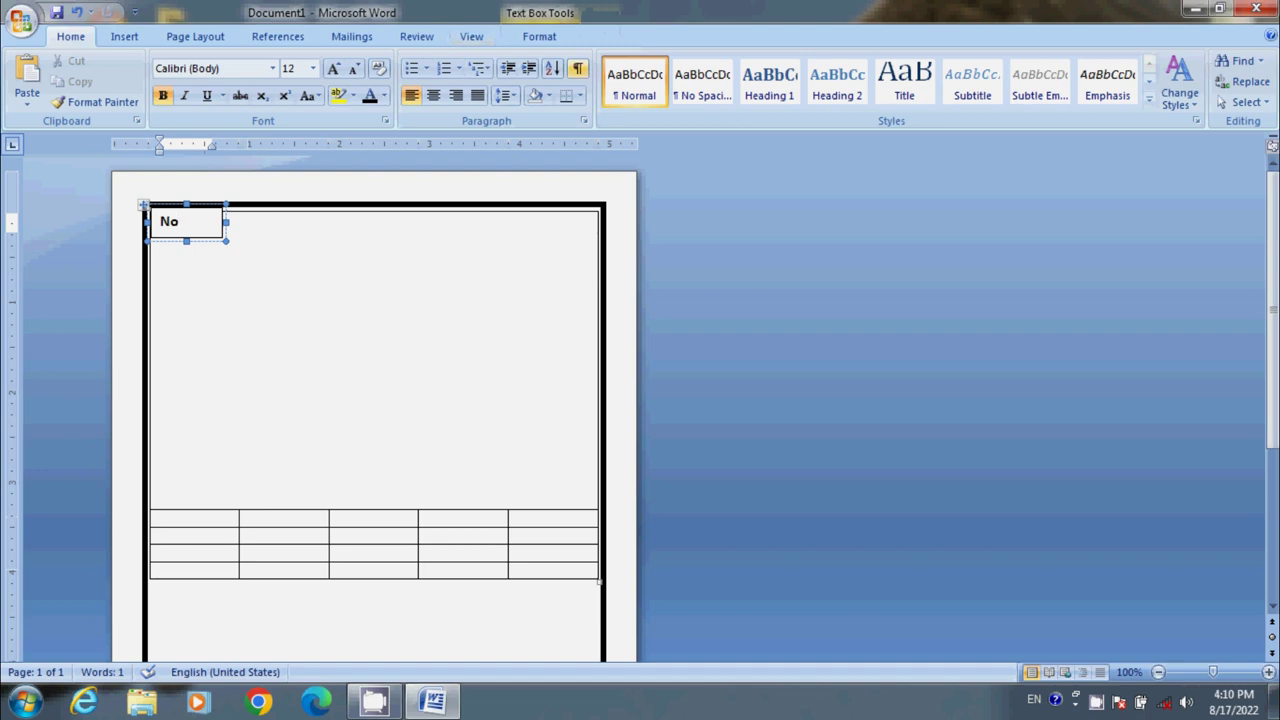
Remove the No box's fill and outline, then copy it to the top centre.
left_click(539, 36)
left_click(580, 60)
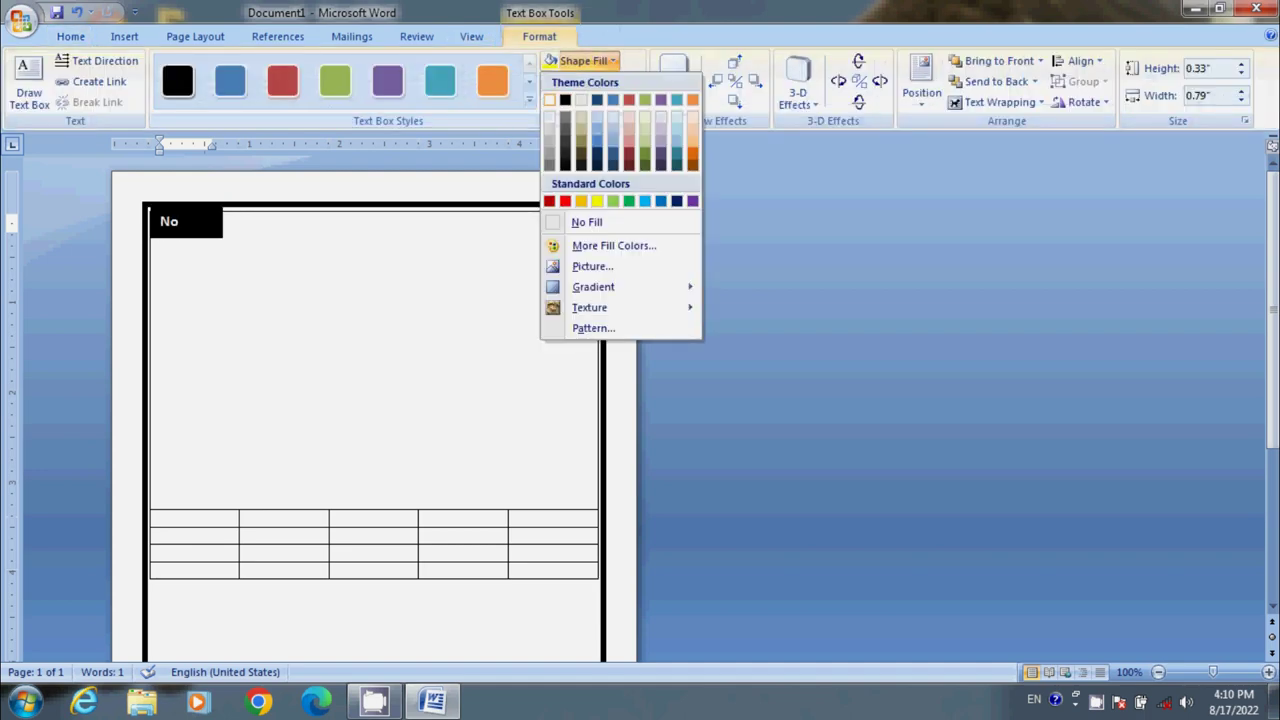
left_click(587, 222)
left_click(594, 81)
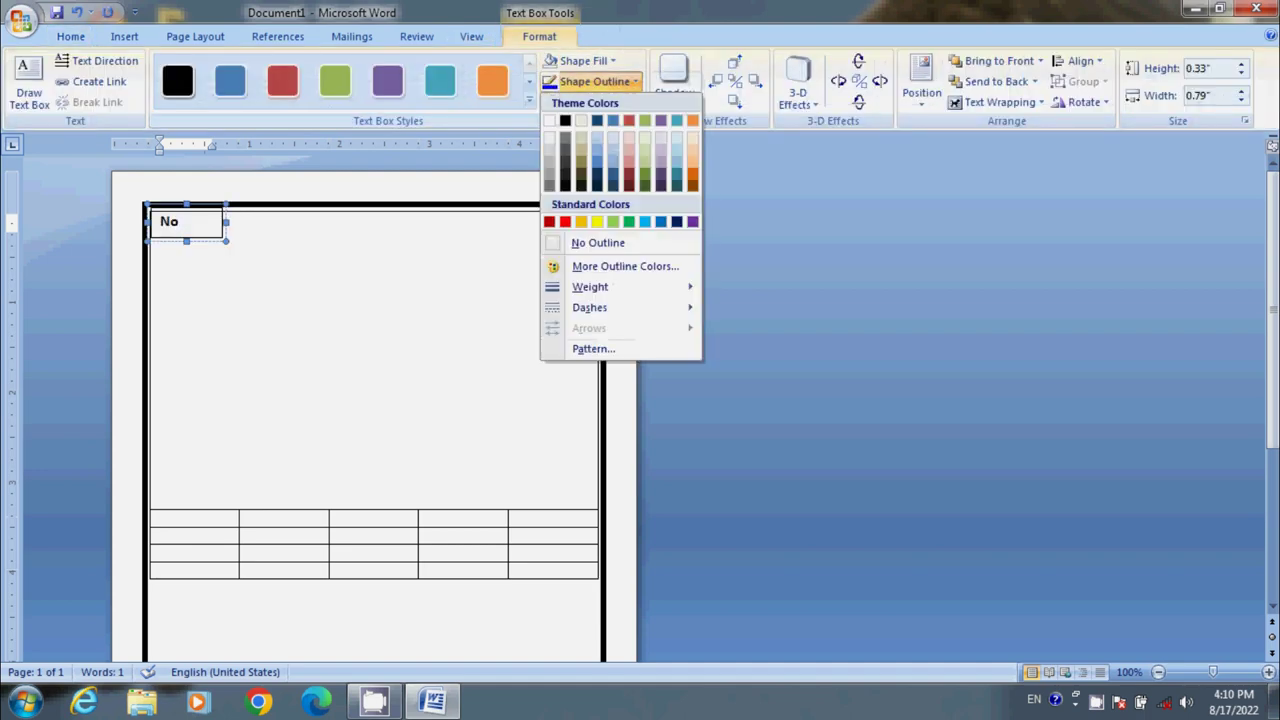
left_click(597, 243)
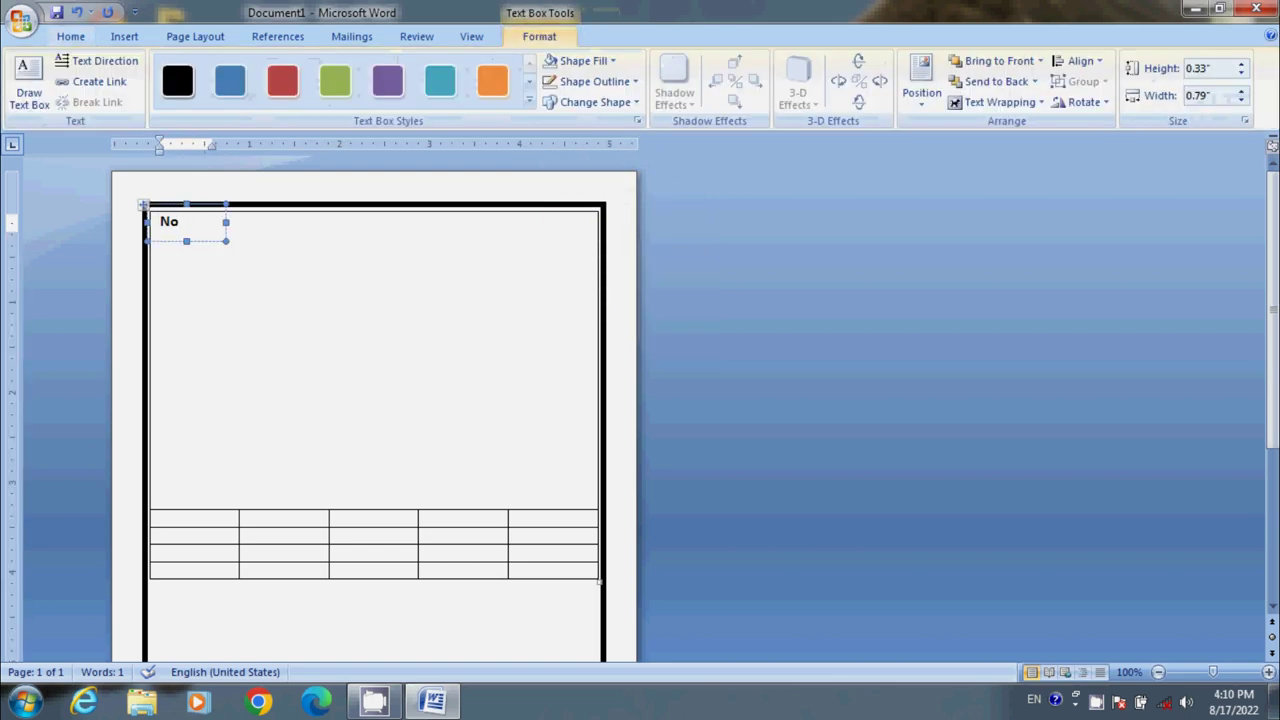
left_click_drag(186, 241, 355, 238)
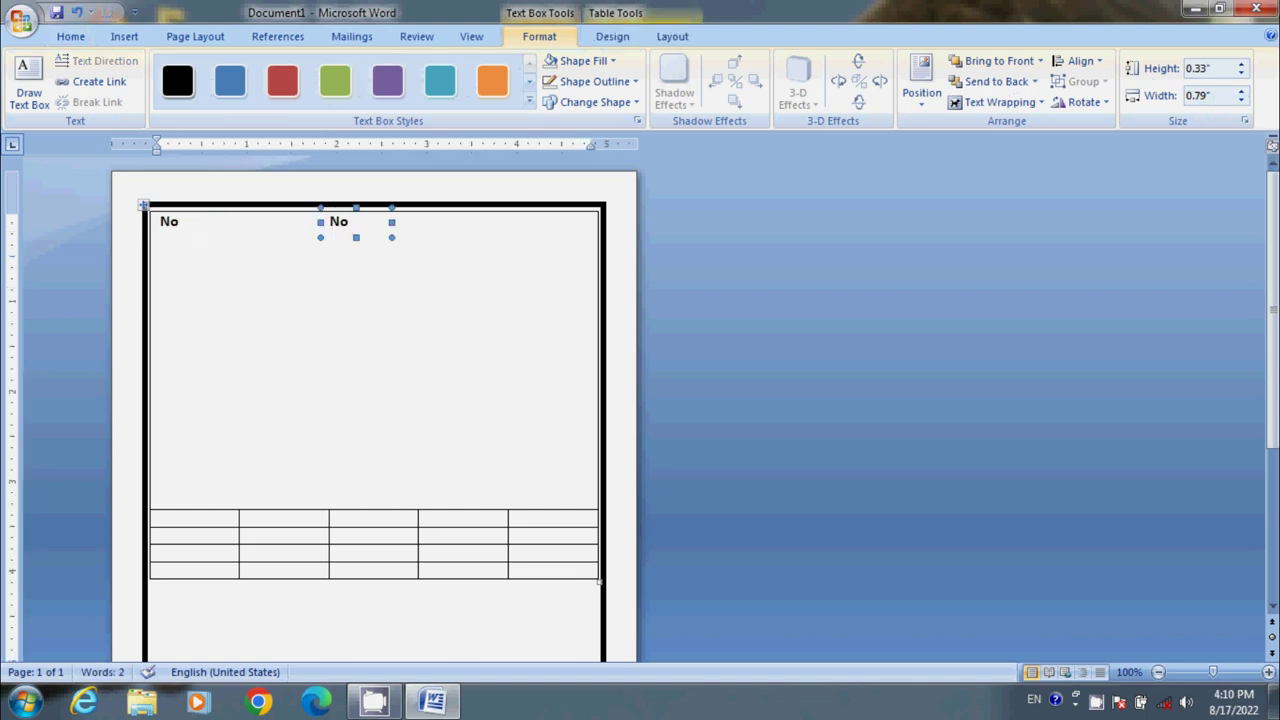
Replace the copied box's text with ESTIMATE.
double_click(338, 221)
key("BackSpace")
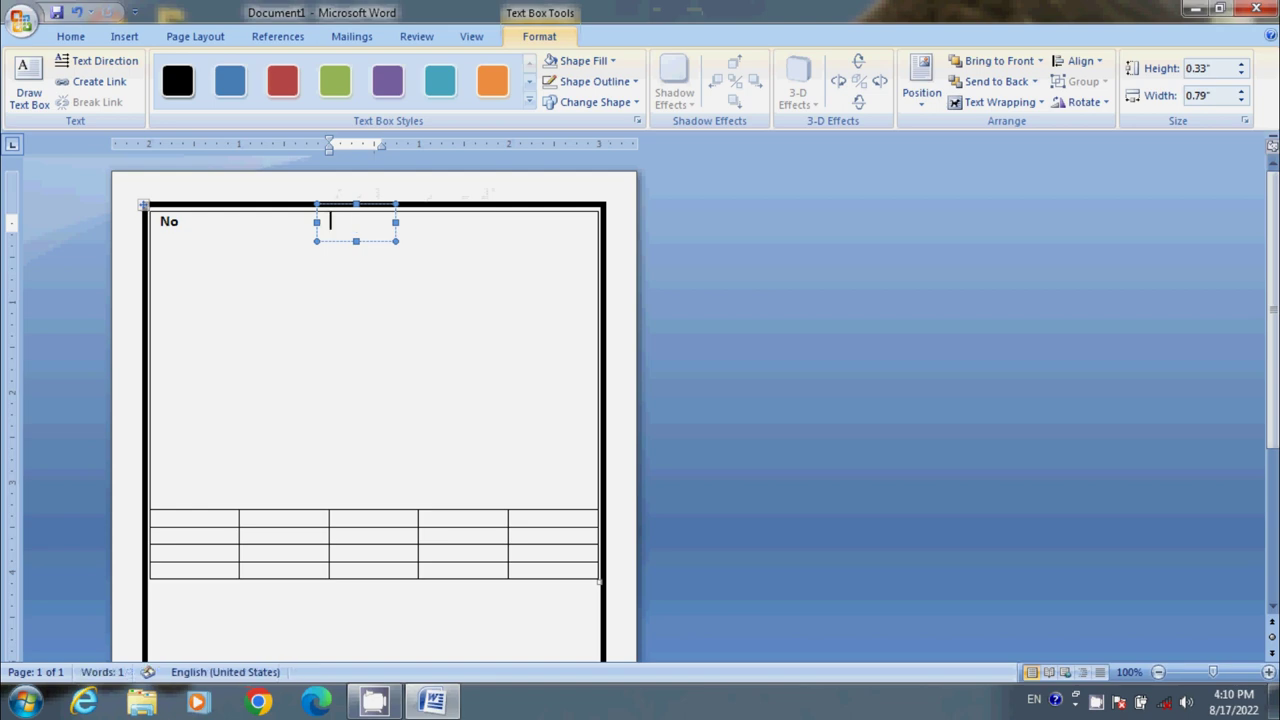
type("ESTIMATE")
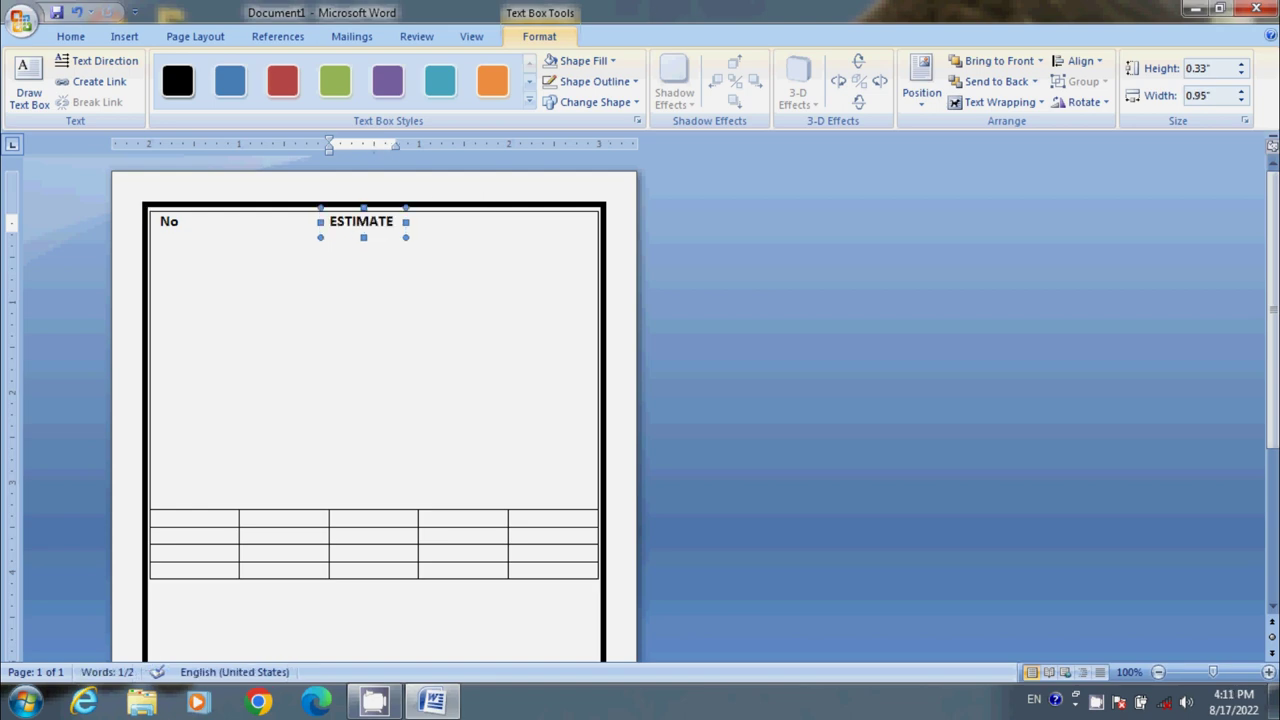
key("Escape")
left_click(393, 221)
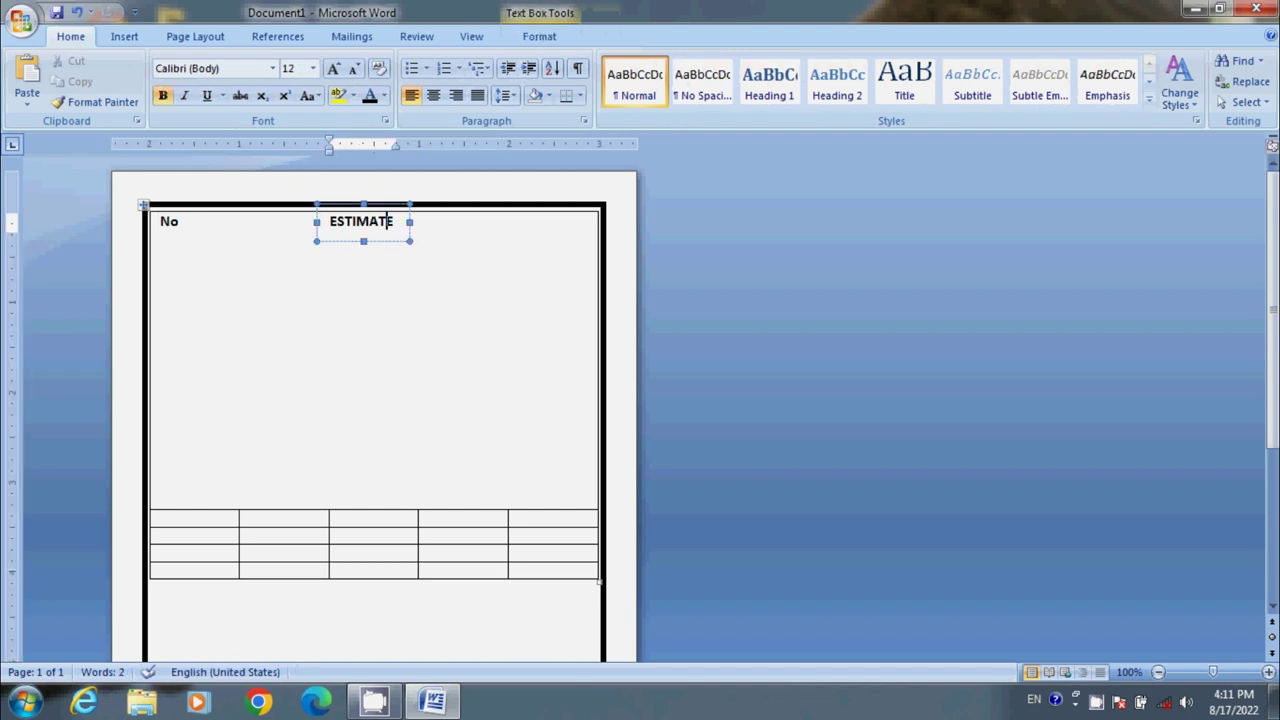
Copy the ESTIMATE box to the top right and start the contact-number label there.
left_click_drag(410, 221, 578, 230)
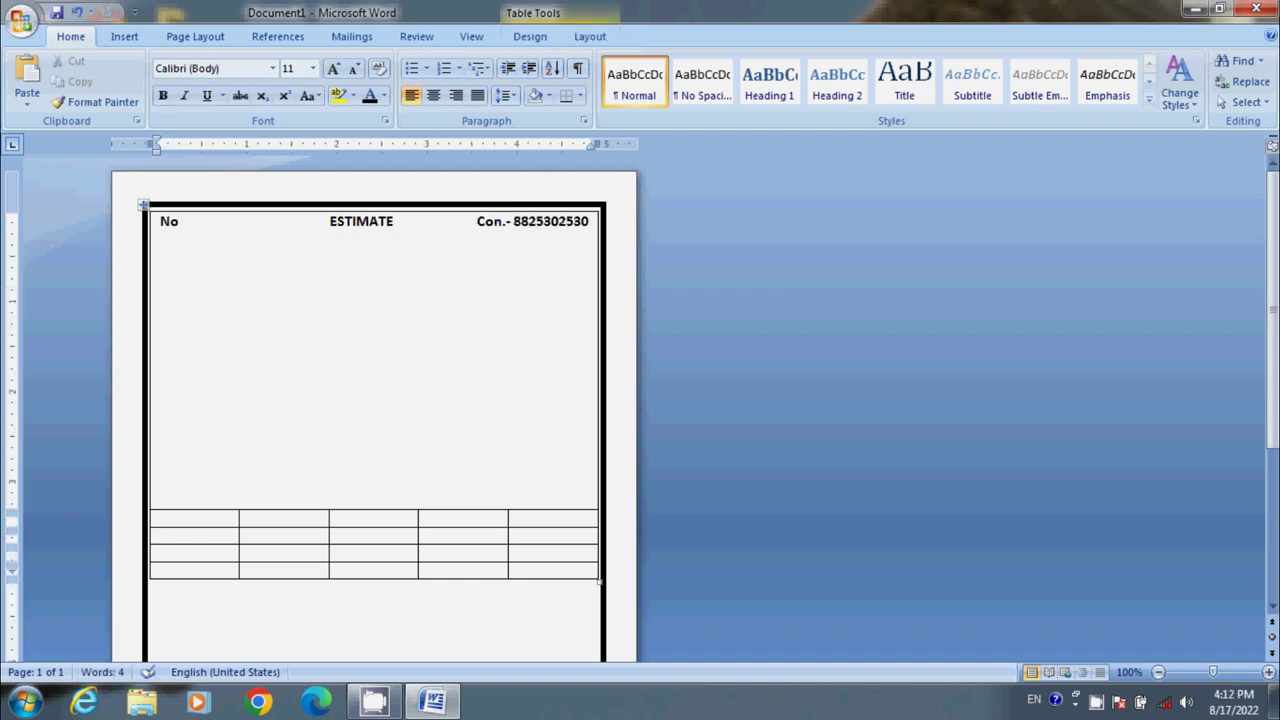
left_click(124, 36)
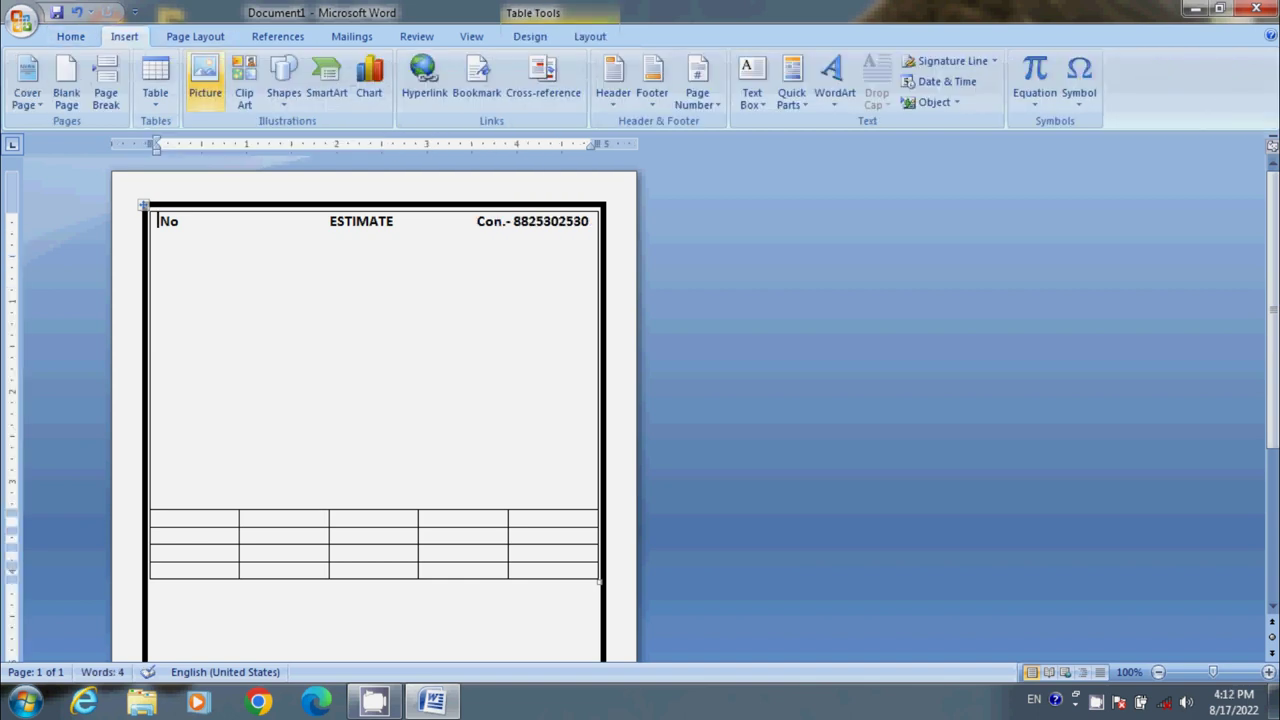
Add a text box below the header reading LAPPY WORLD CENTER in bold 26 pt.
left_click(284, 75)
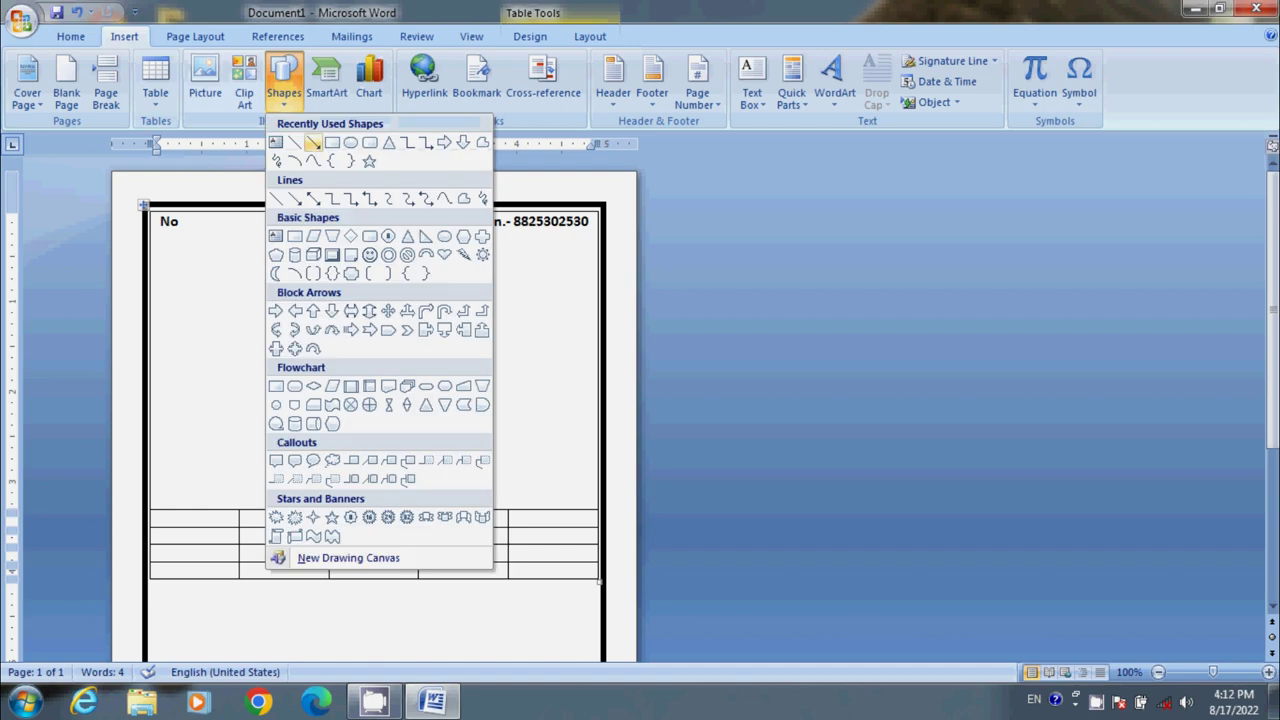
left_click(276, 143)
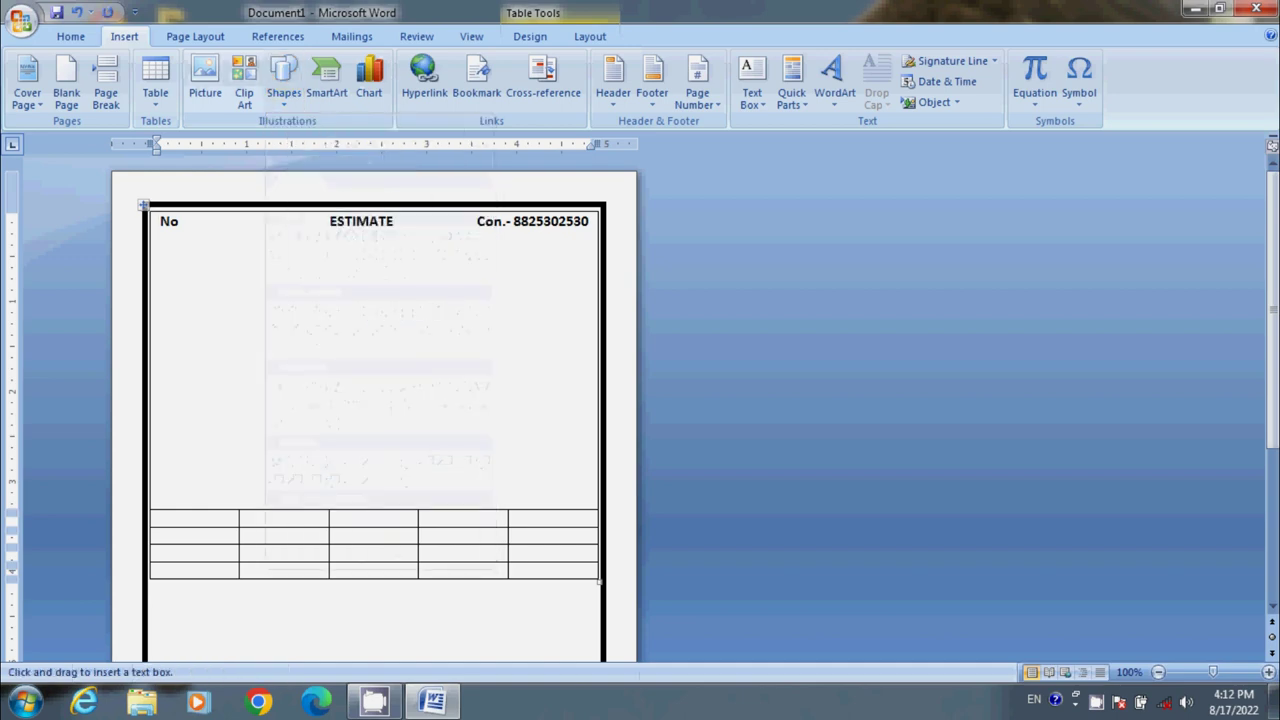
left_click_drag(195, 244, 553, 285)
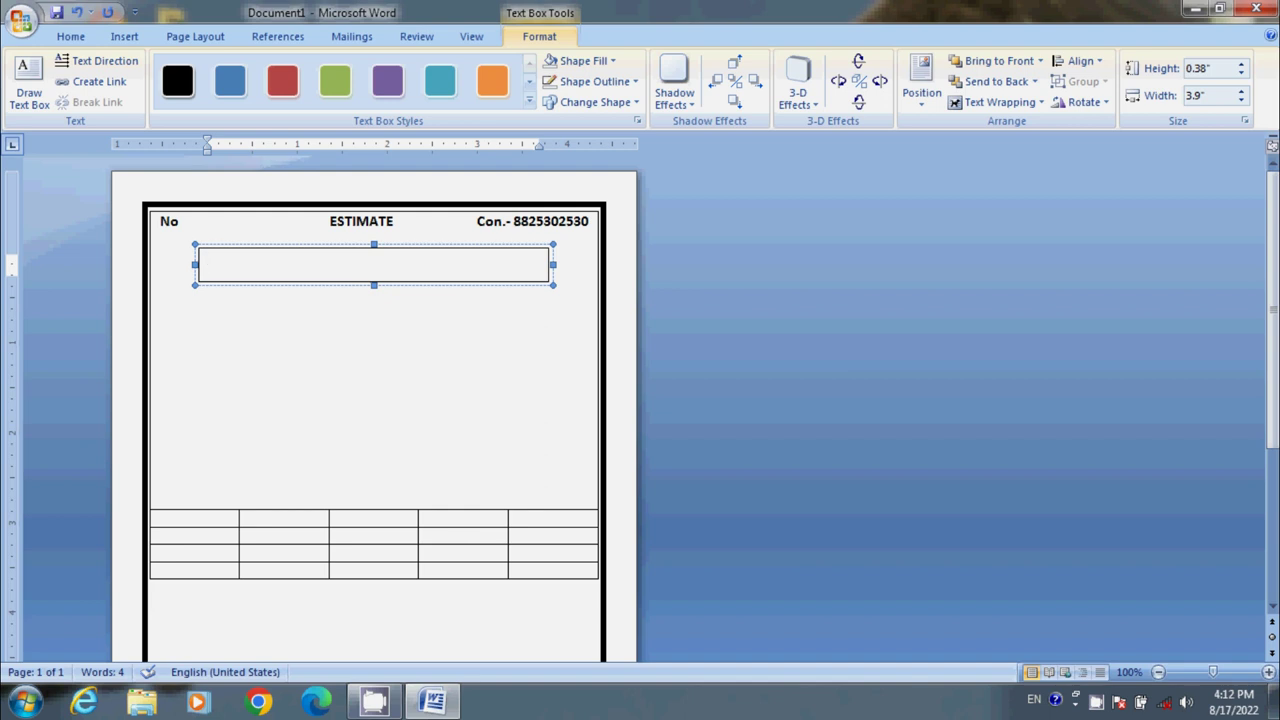
type("LAPPY WORLD CENTER")
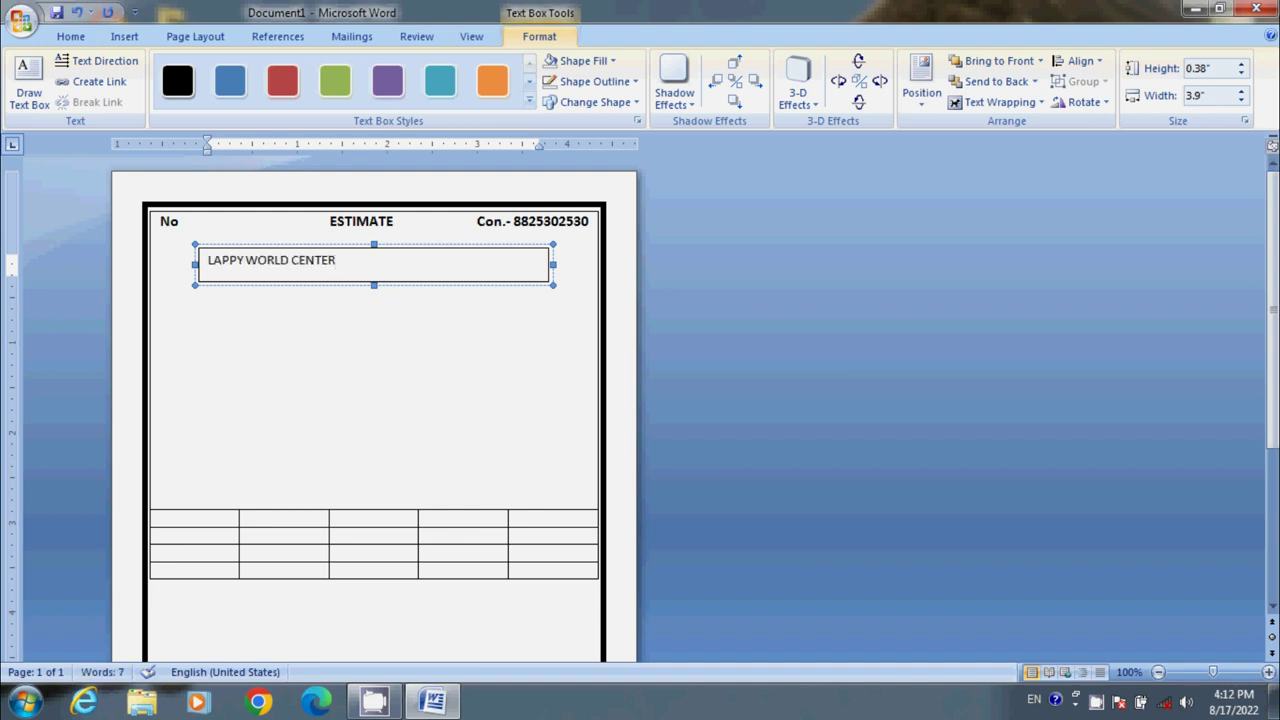
key("ctrl+a")
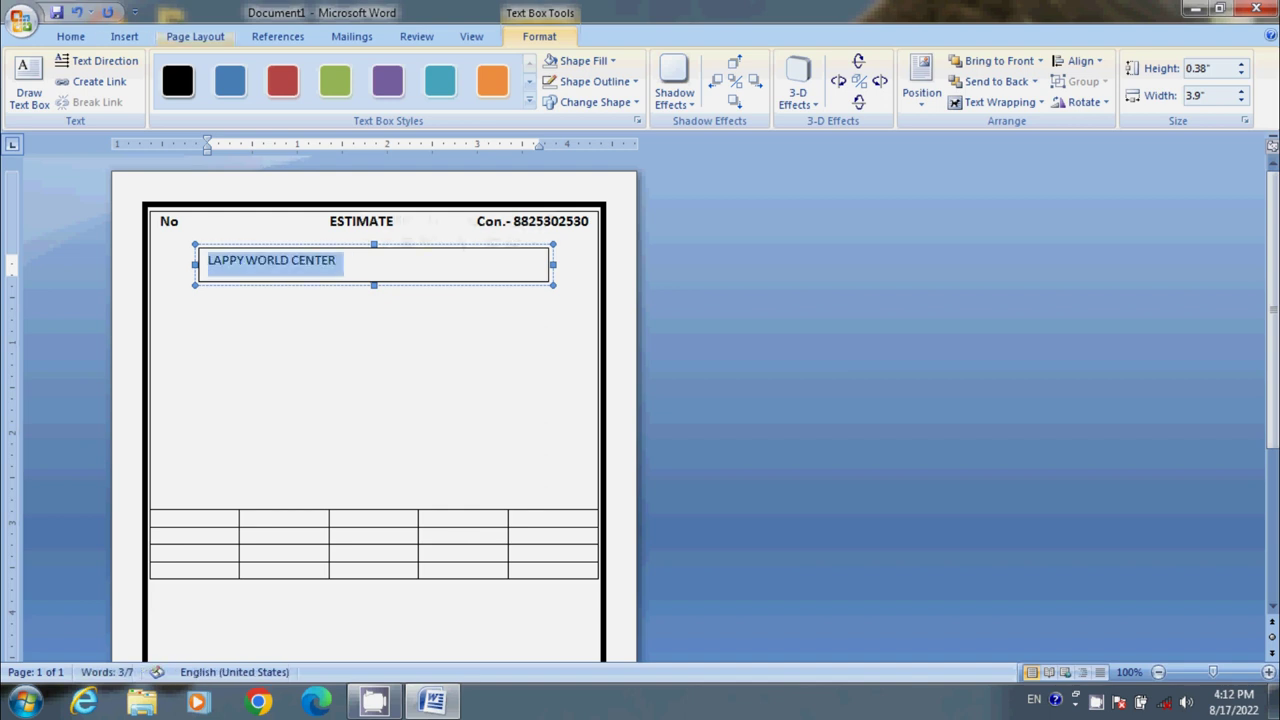
left_click(70, 36)
left_click(163, 95)
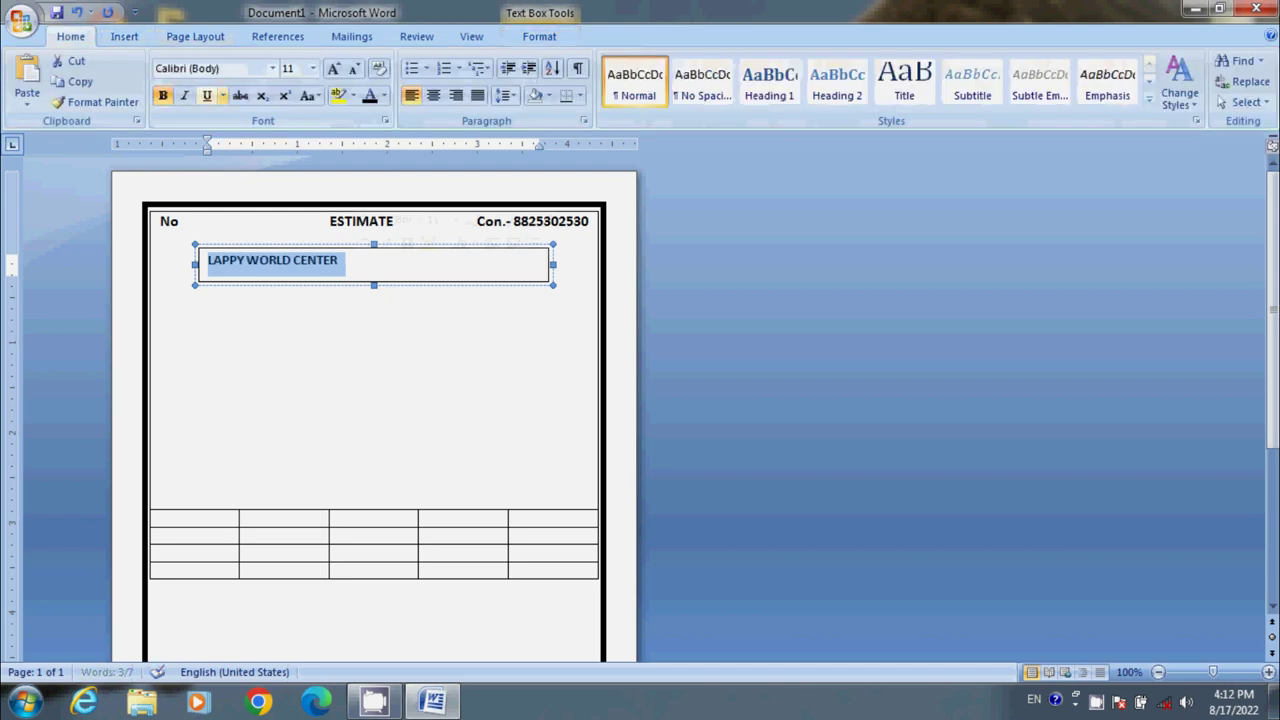
left_click(333, 68)
left_click(333, 68)
left_click(333, 68)
left_click(333, 68)
left_click(333, 68)
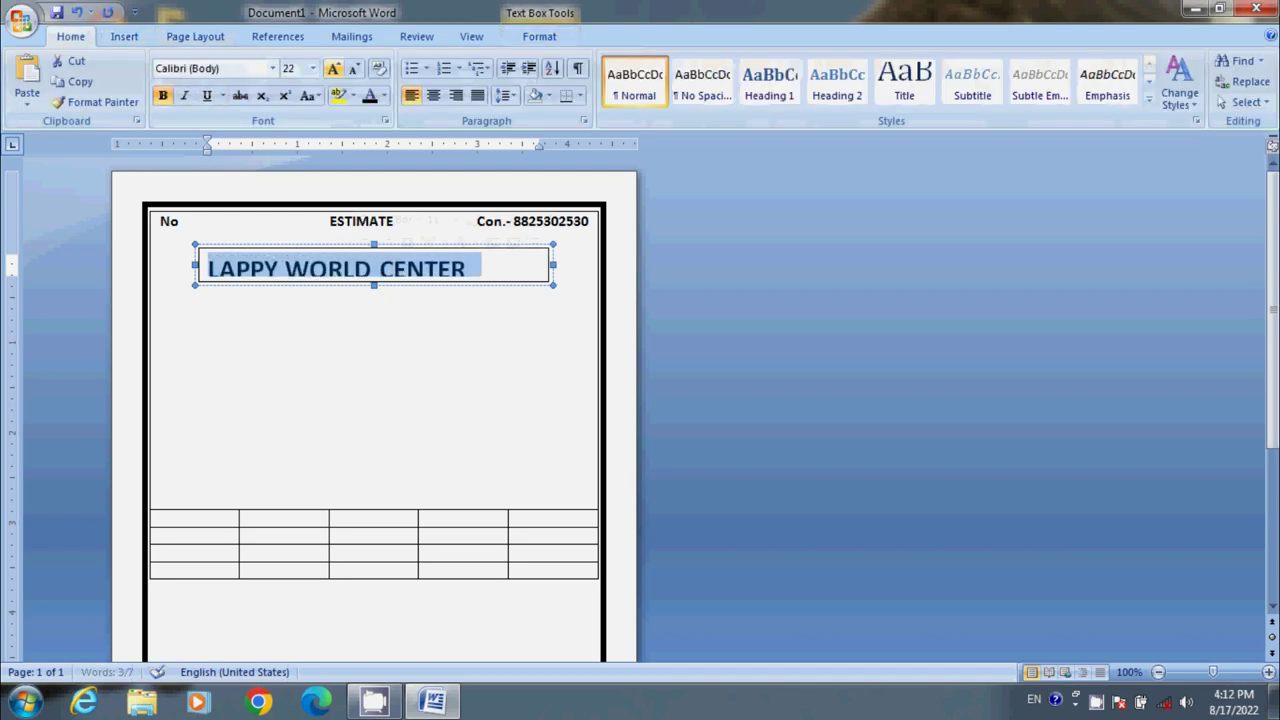
left_click(333, 68)
left_click(333, 68)
left_click(333, 68)
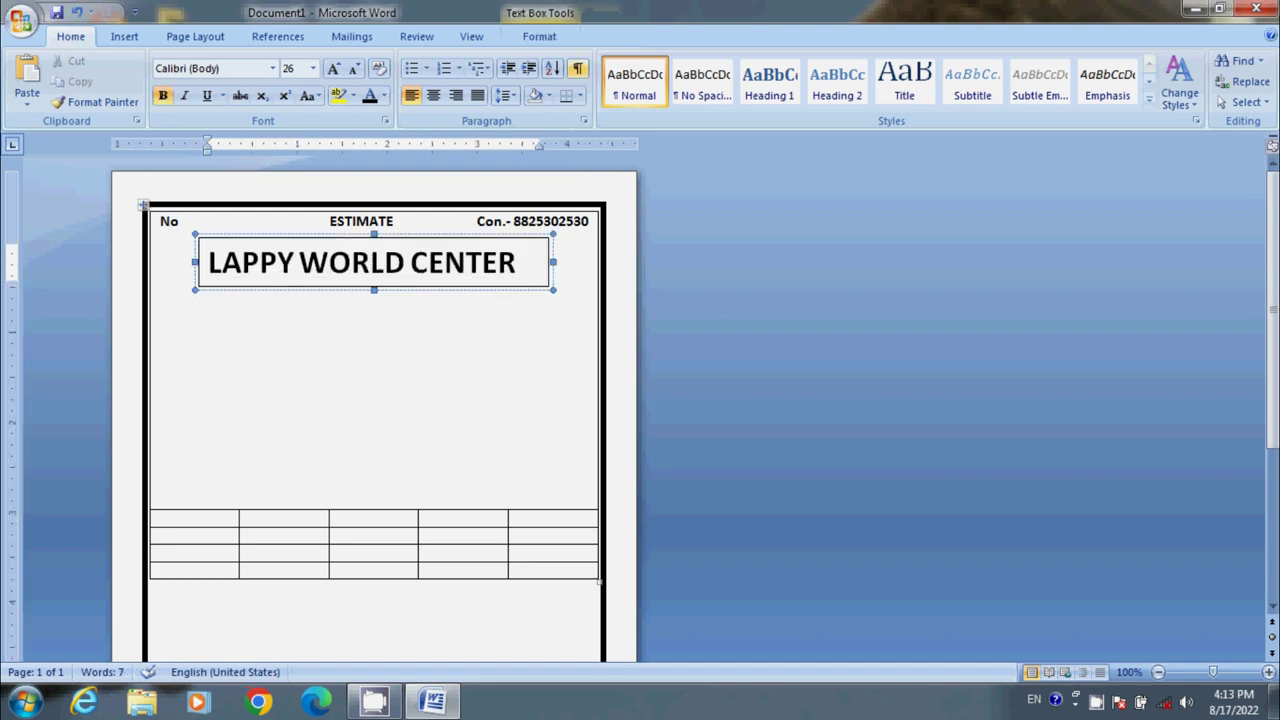
Remove the shop-name box's fill and outline.
left_click(539, 36)
left_click(583, 60)
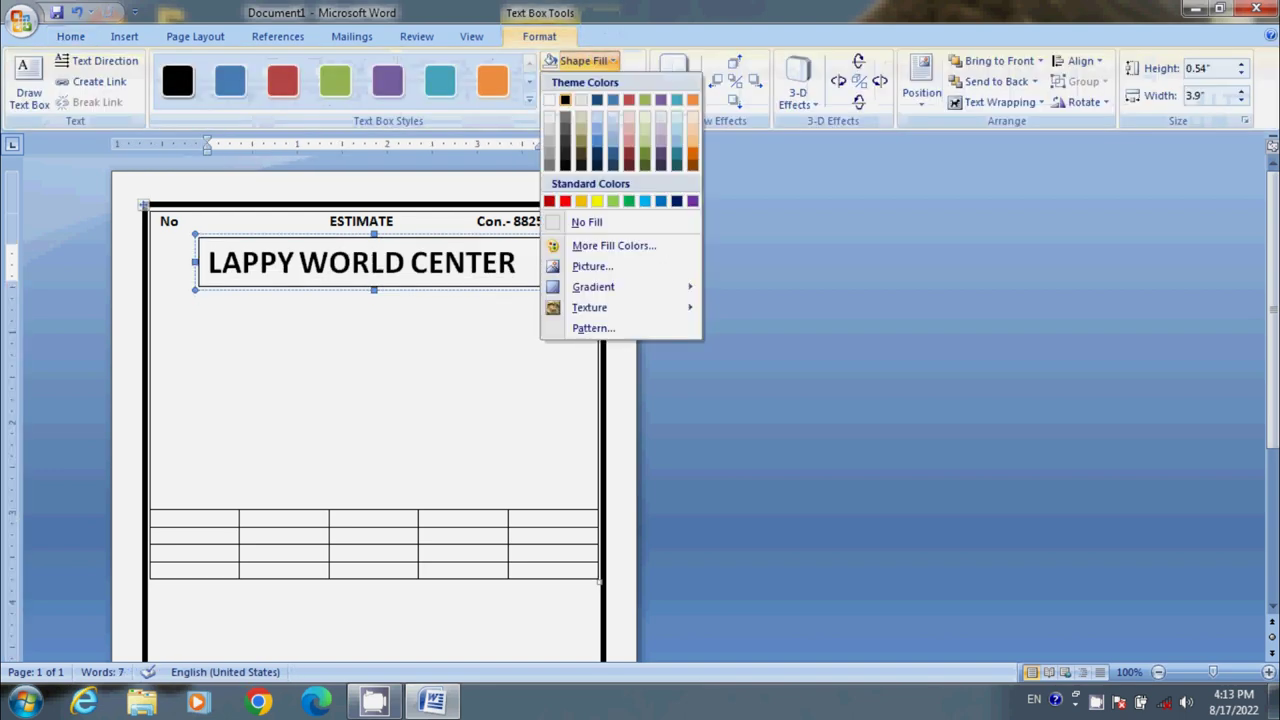
left_click(587, 222)
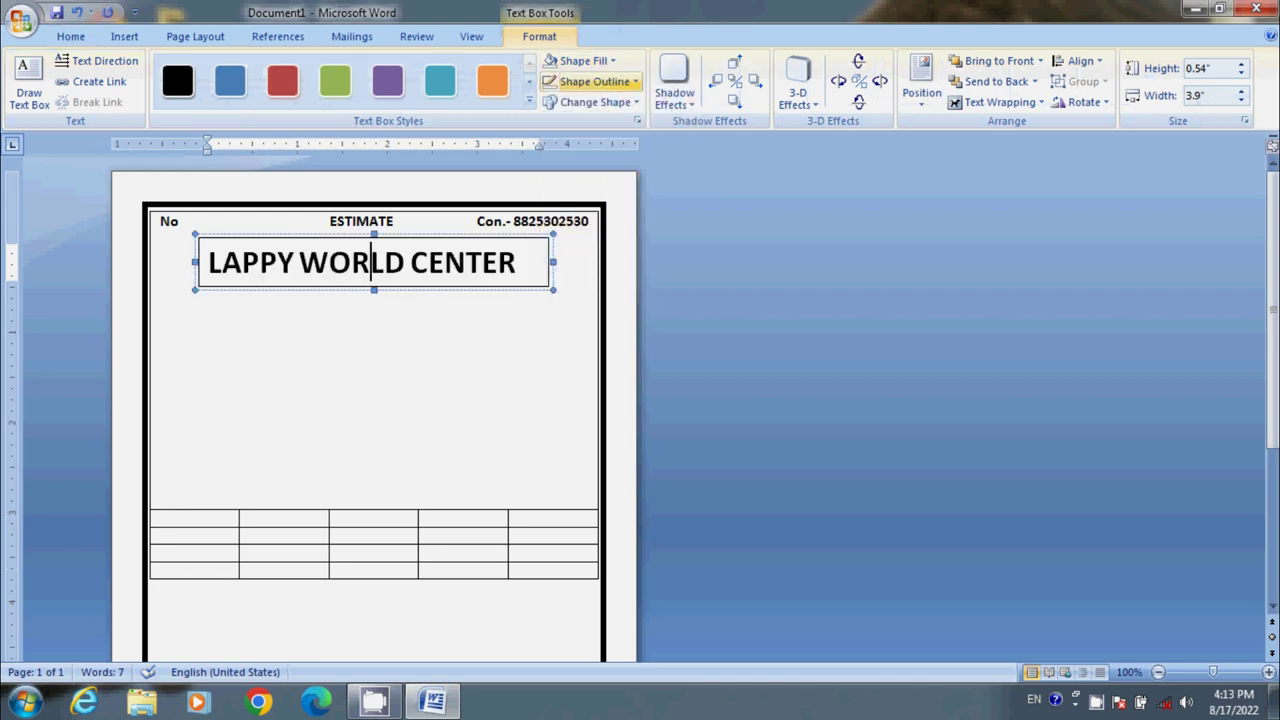
left_click(595, 81)
left_click(598, 243)
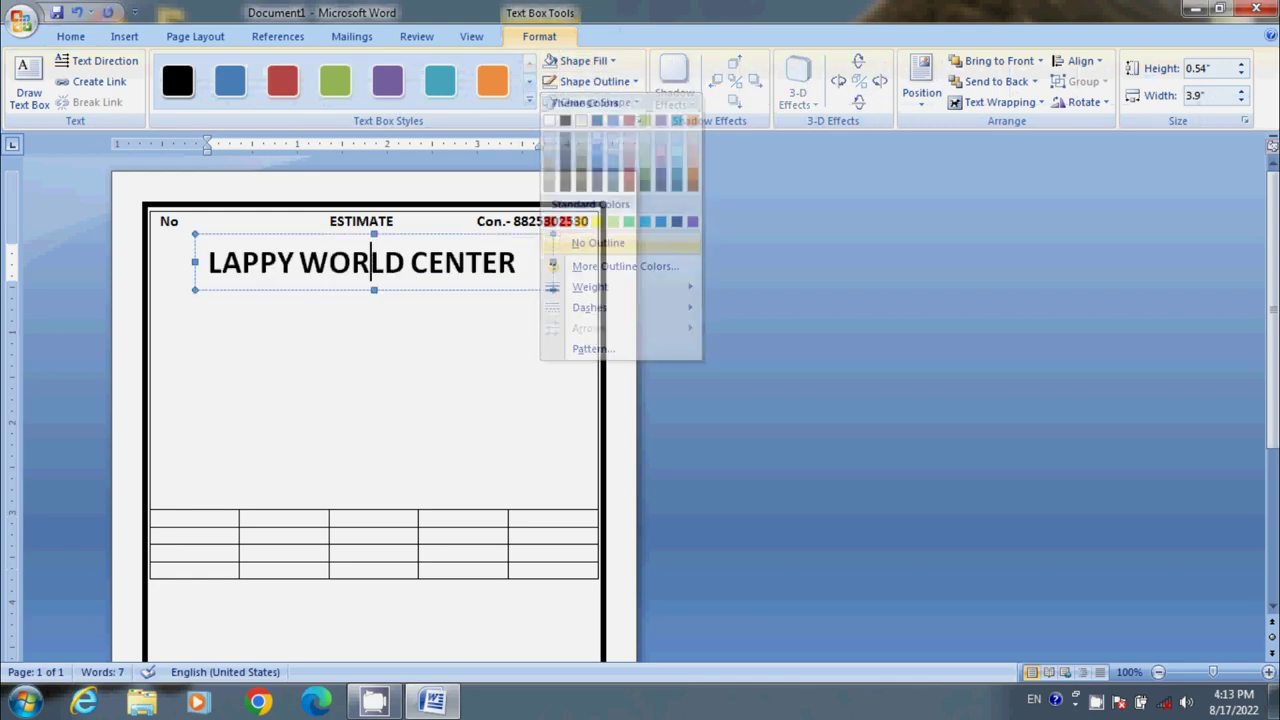
left_click(157, 221)
left_click(124, 36)
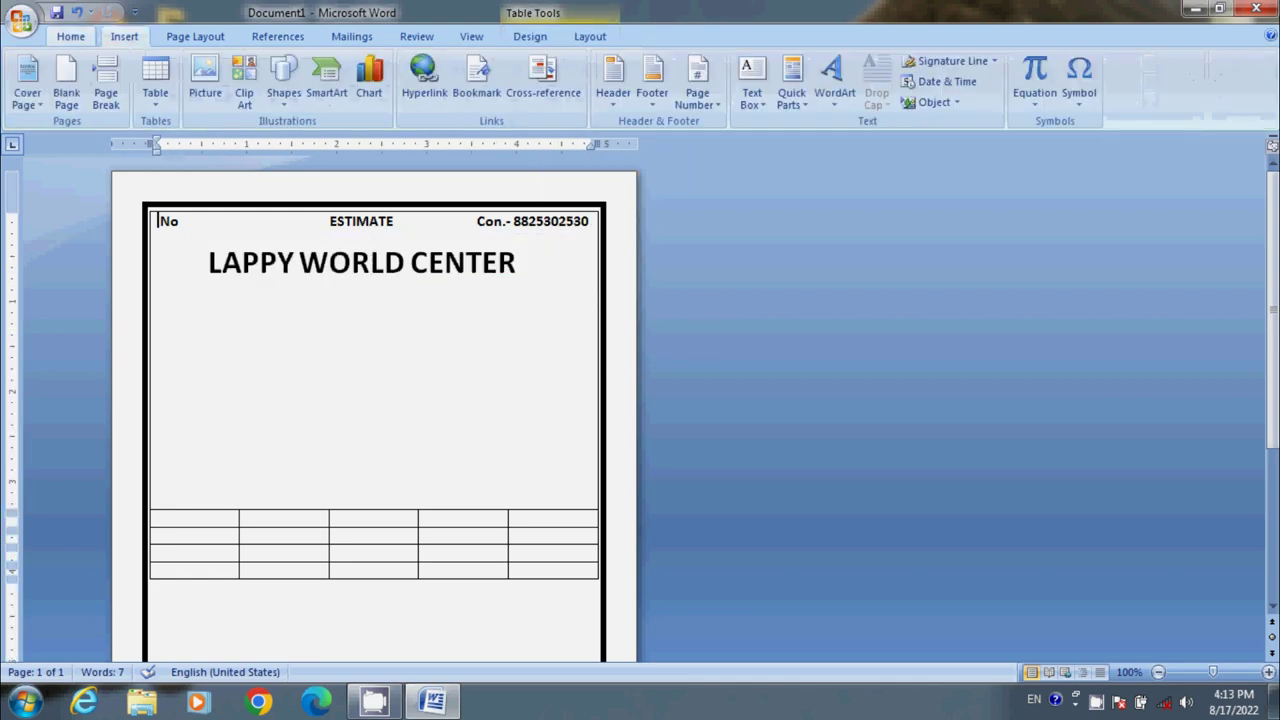
left_click(284, 80)
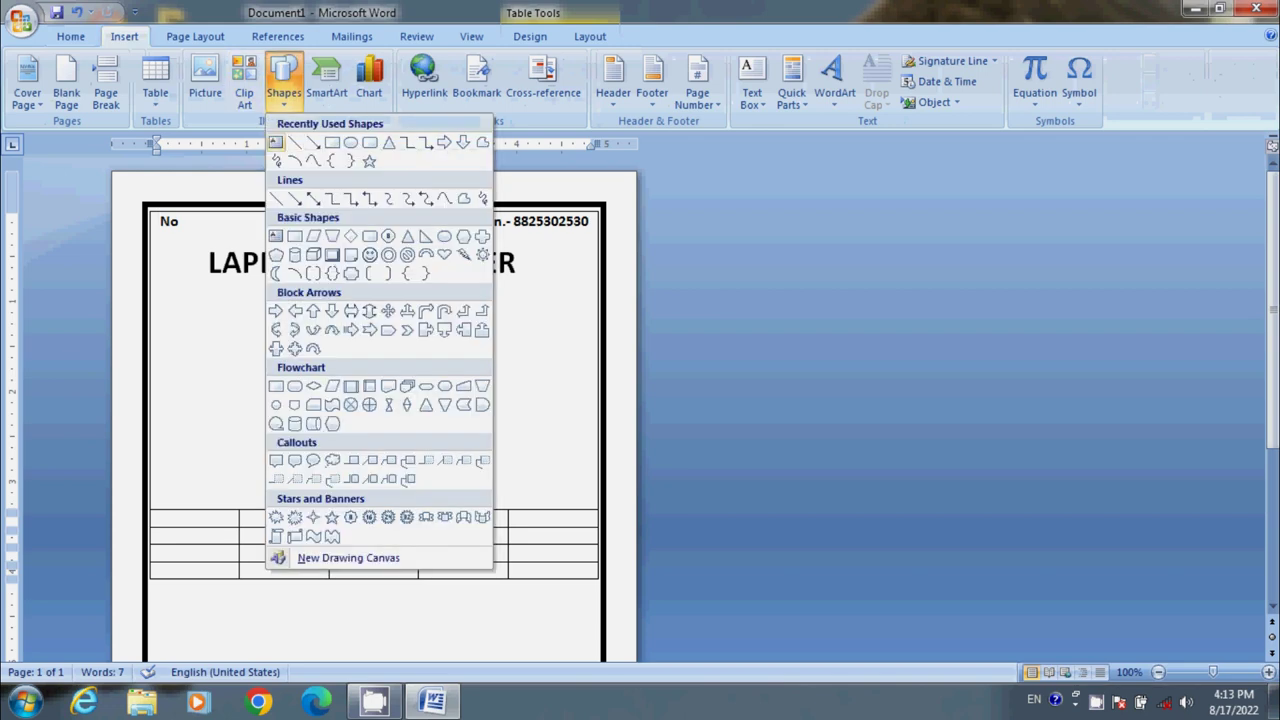
Add a bold 'Cash On Delivery Available' text box under the shop name, shaped as a rounded rectangle.
left_click(276, 143)
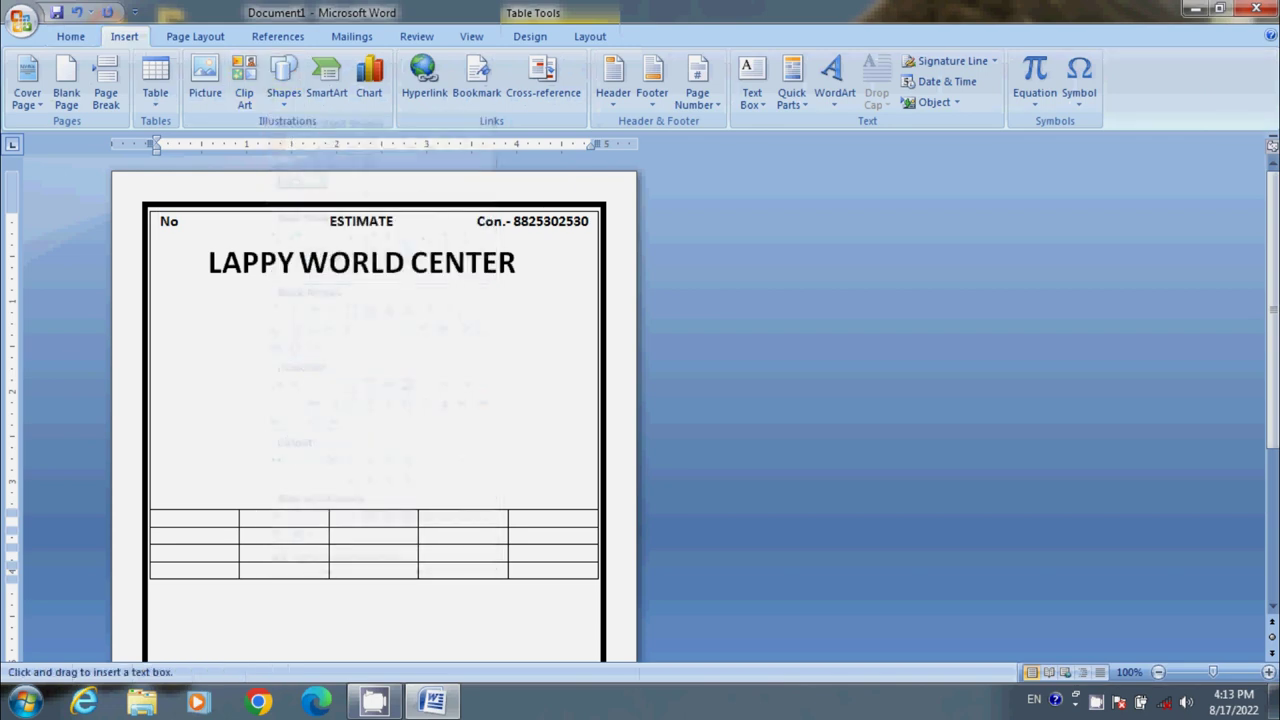
left_click_drag(256, 284, 470, 316)
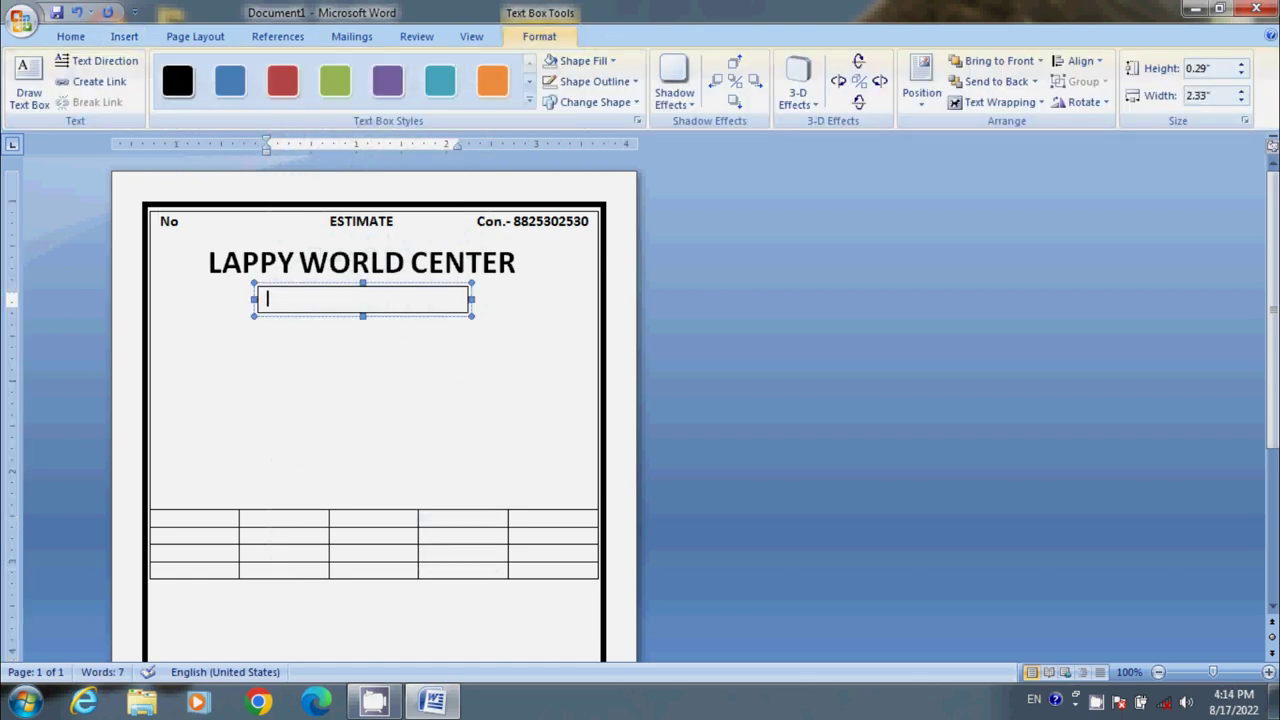
type("Cash On Delivery Available")
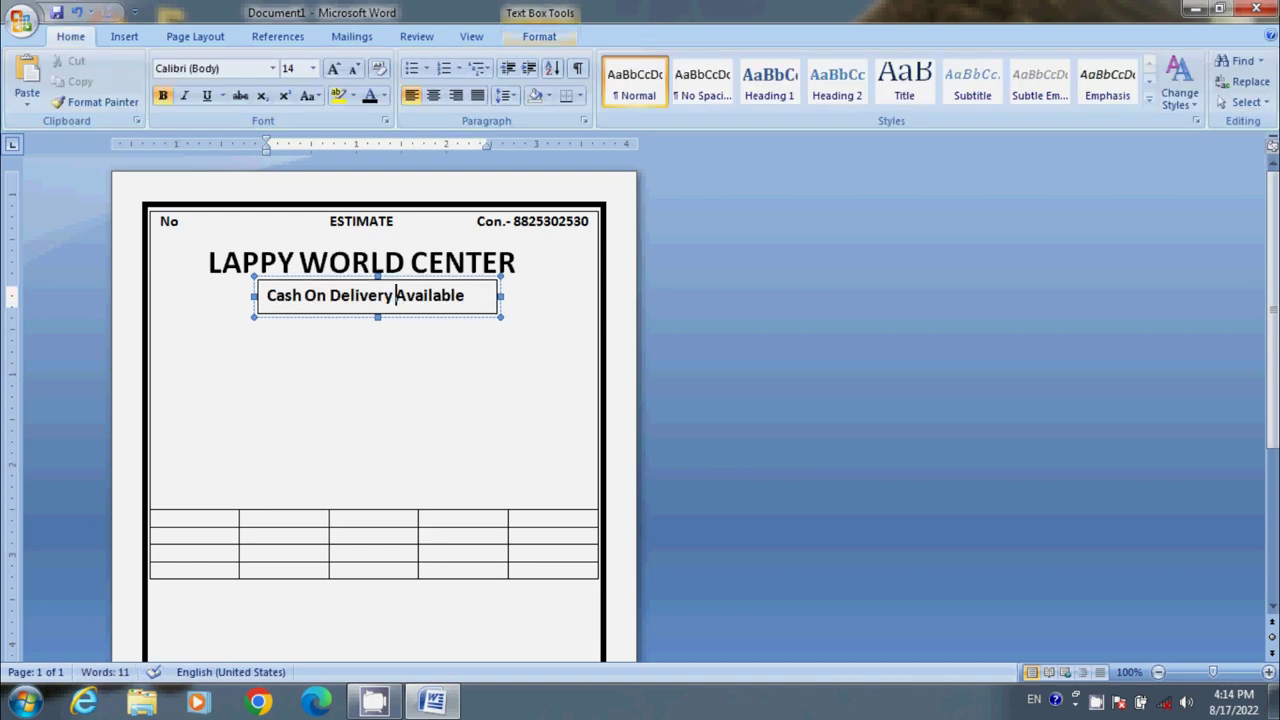
left_click(539, 36)
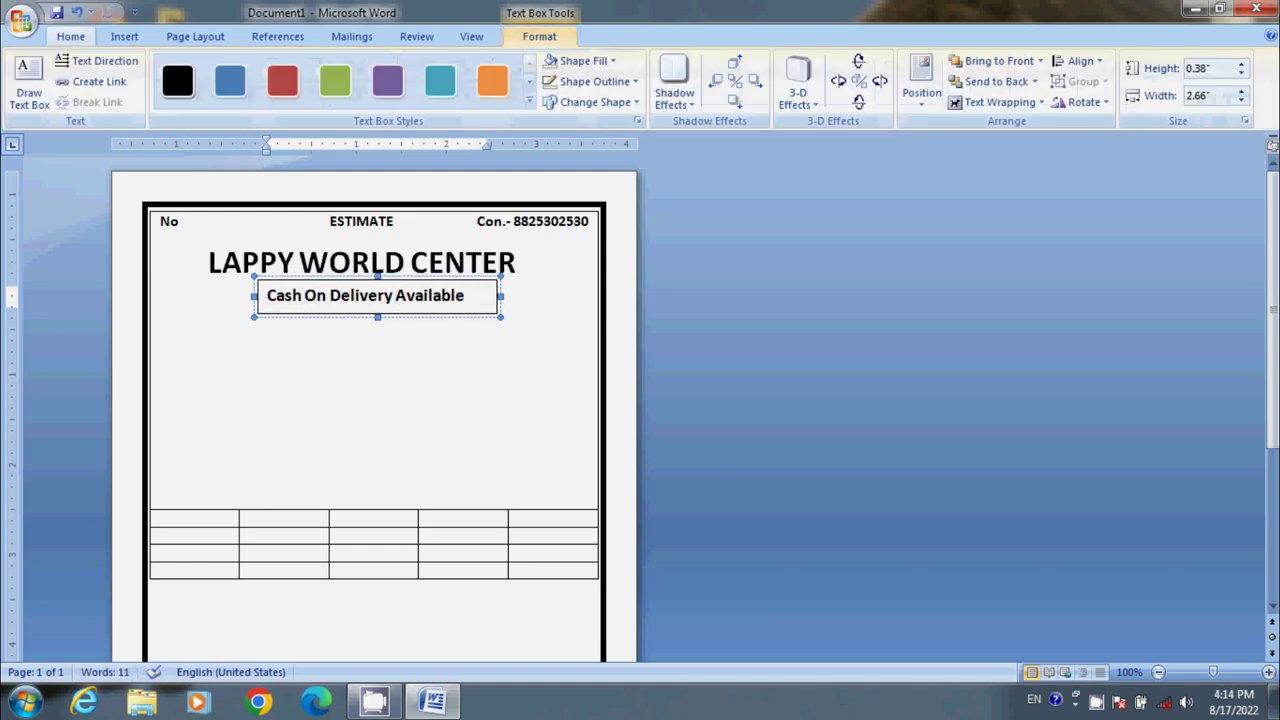
left_click(590, 102)
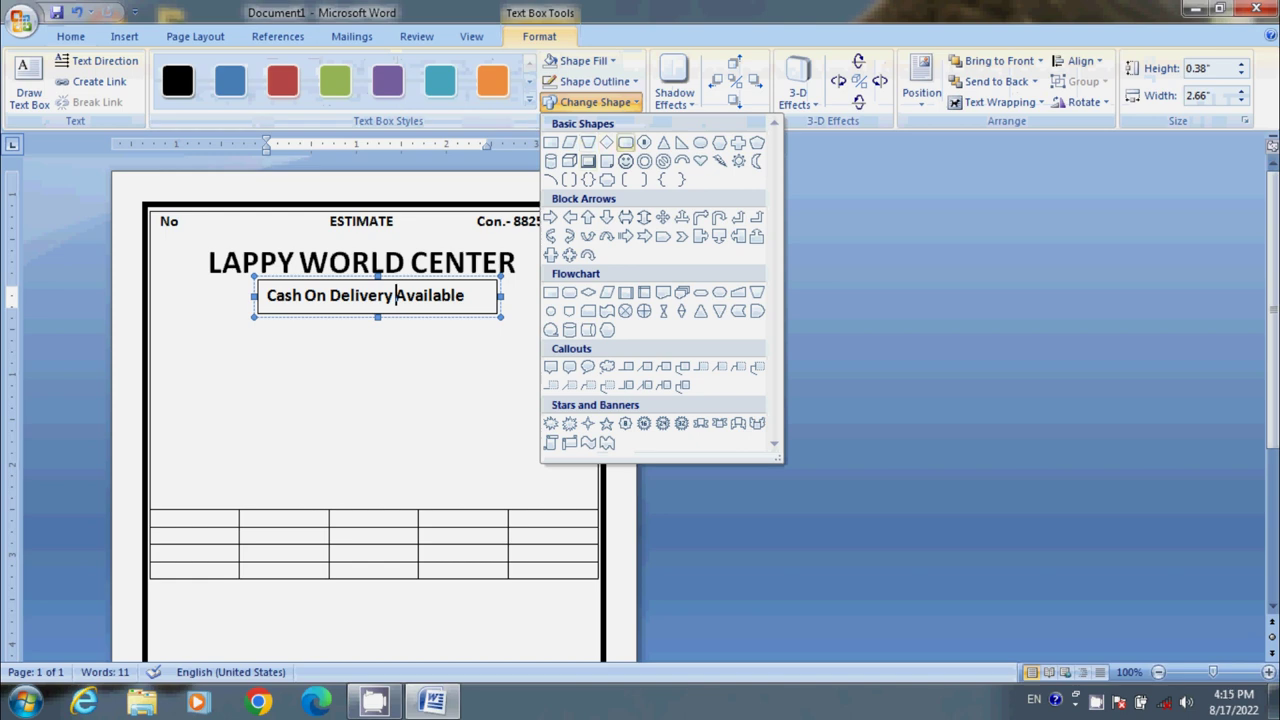
left_click(625, 142)
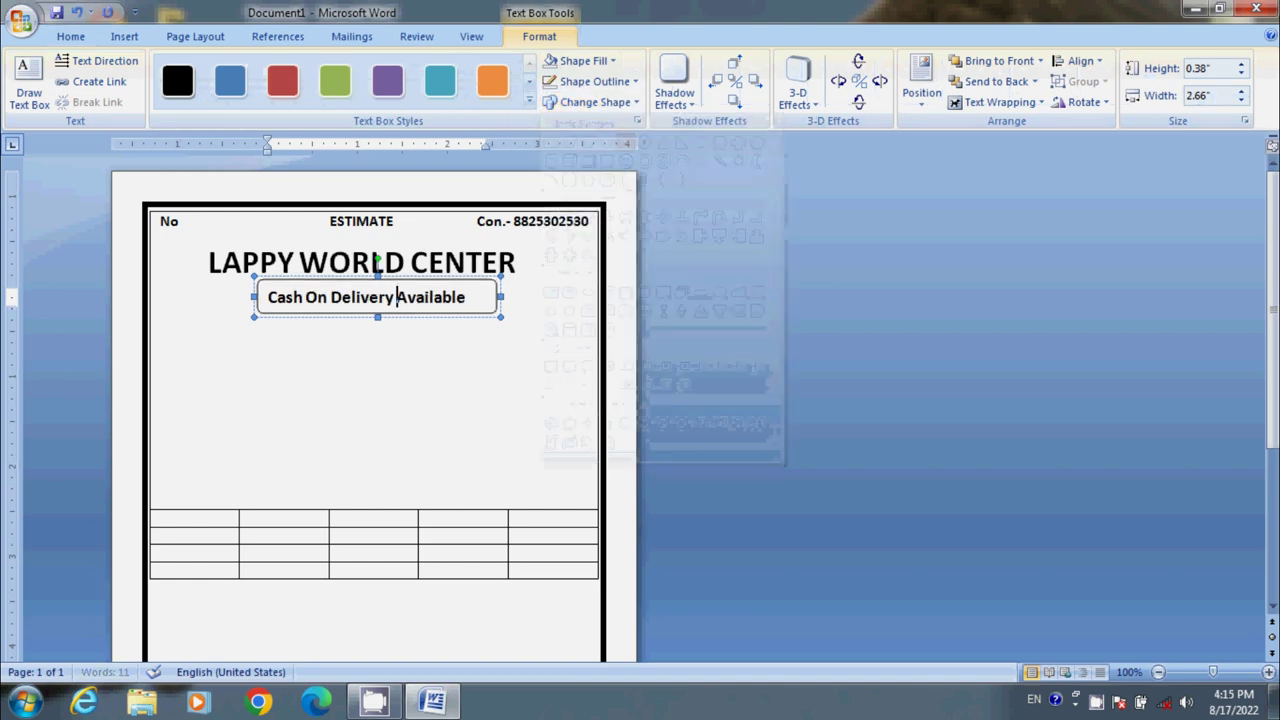
key("Escape")
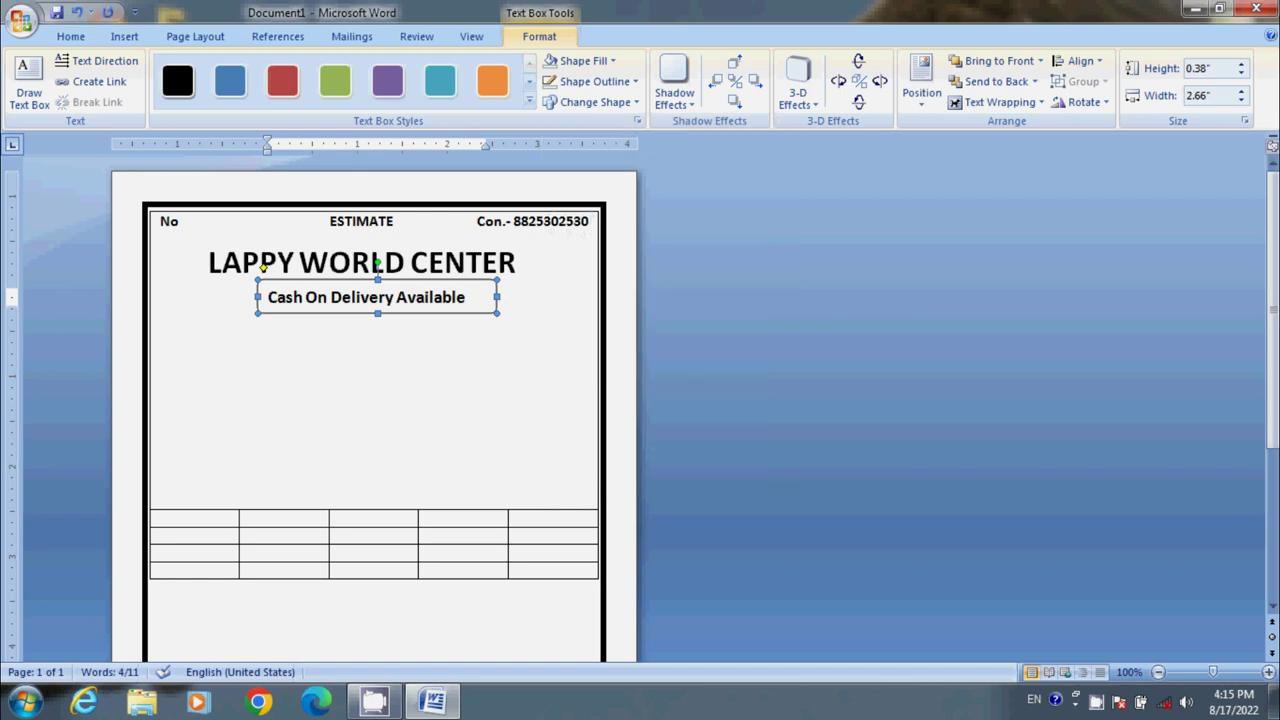
Fill the Cash On Delivery label with black.
left_click(366, 297)
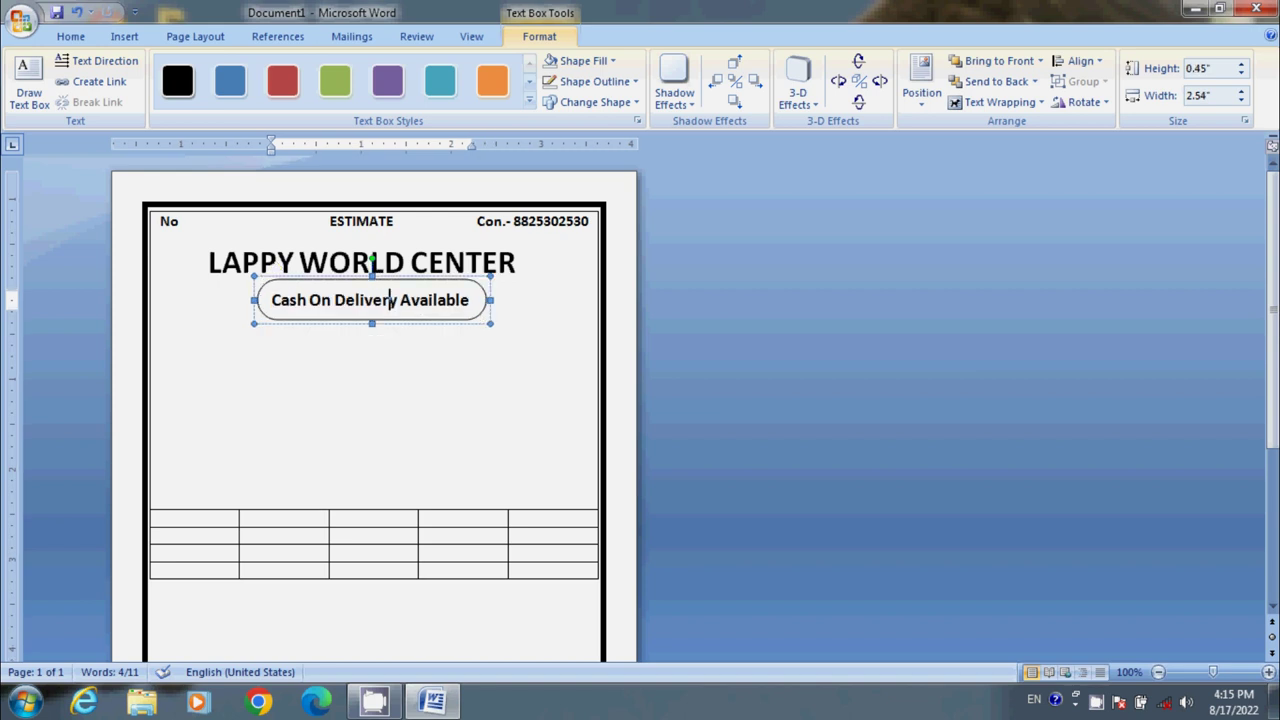
left_click(583, 61)
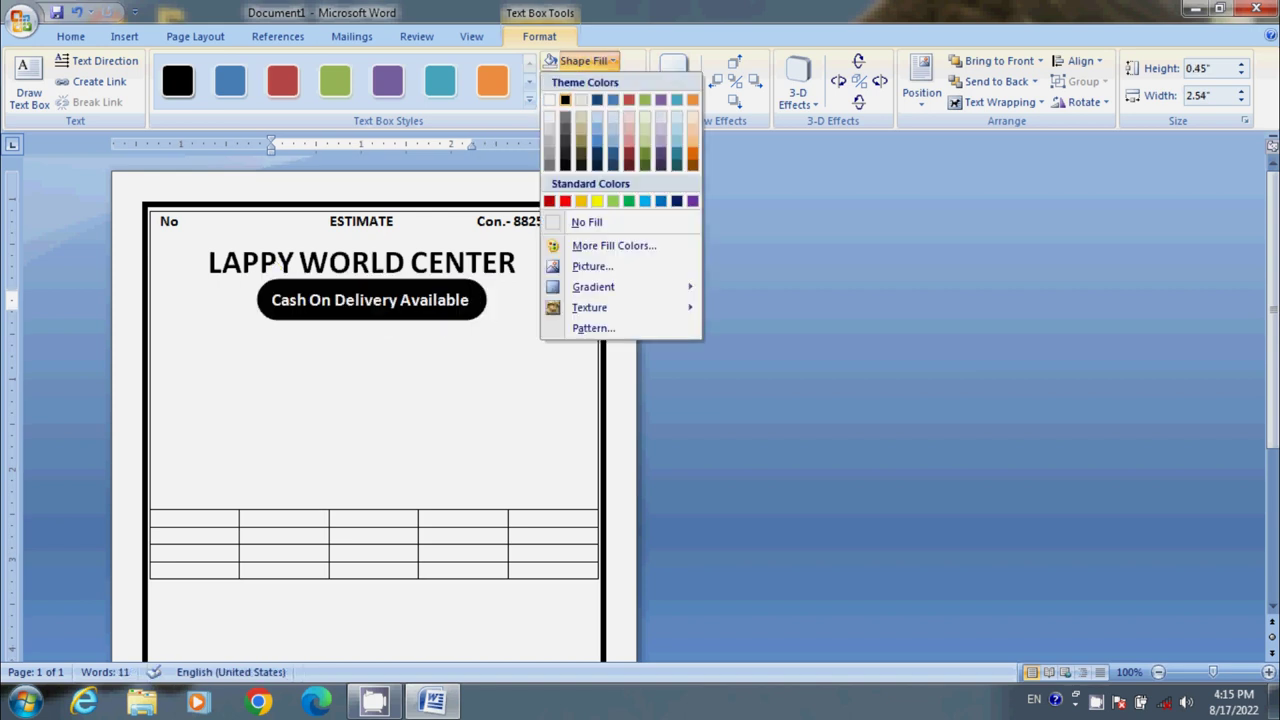
left_click(565, 100)
left_click(158, 221)
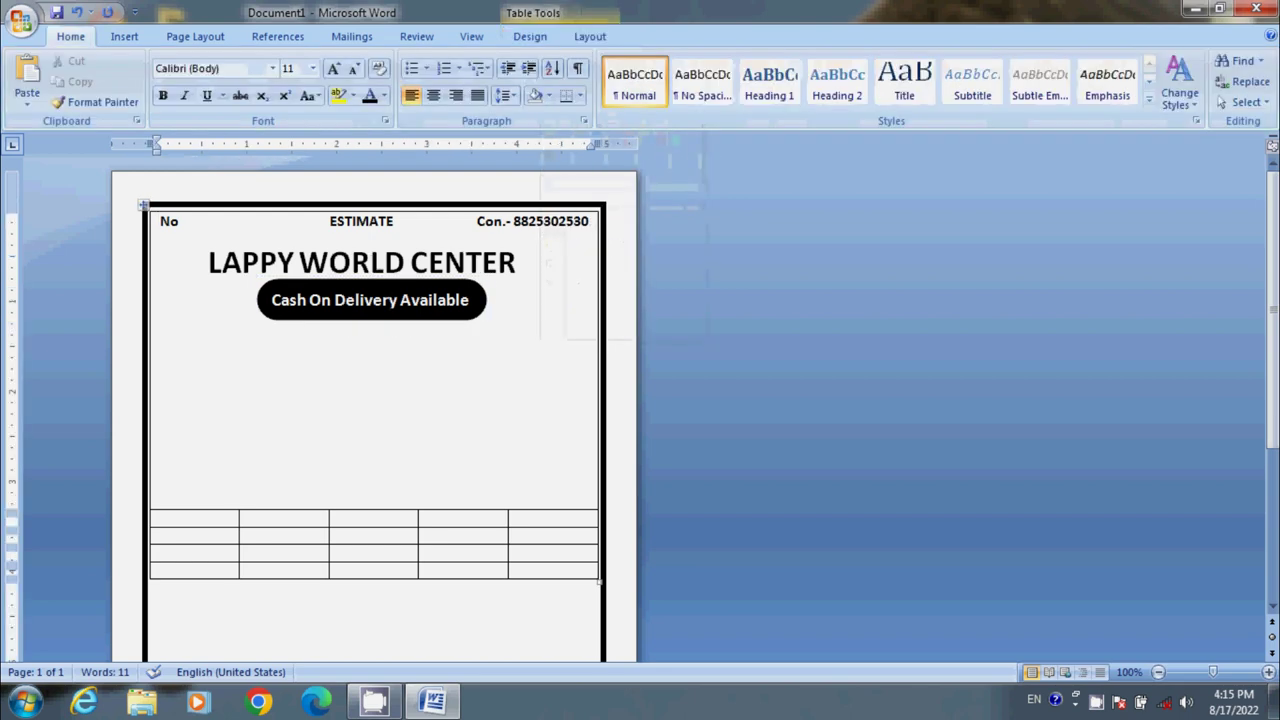
left_click(124, 36)
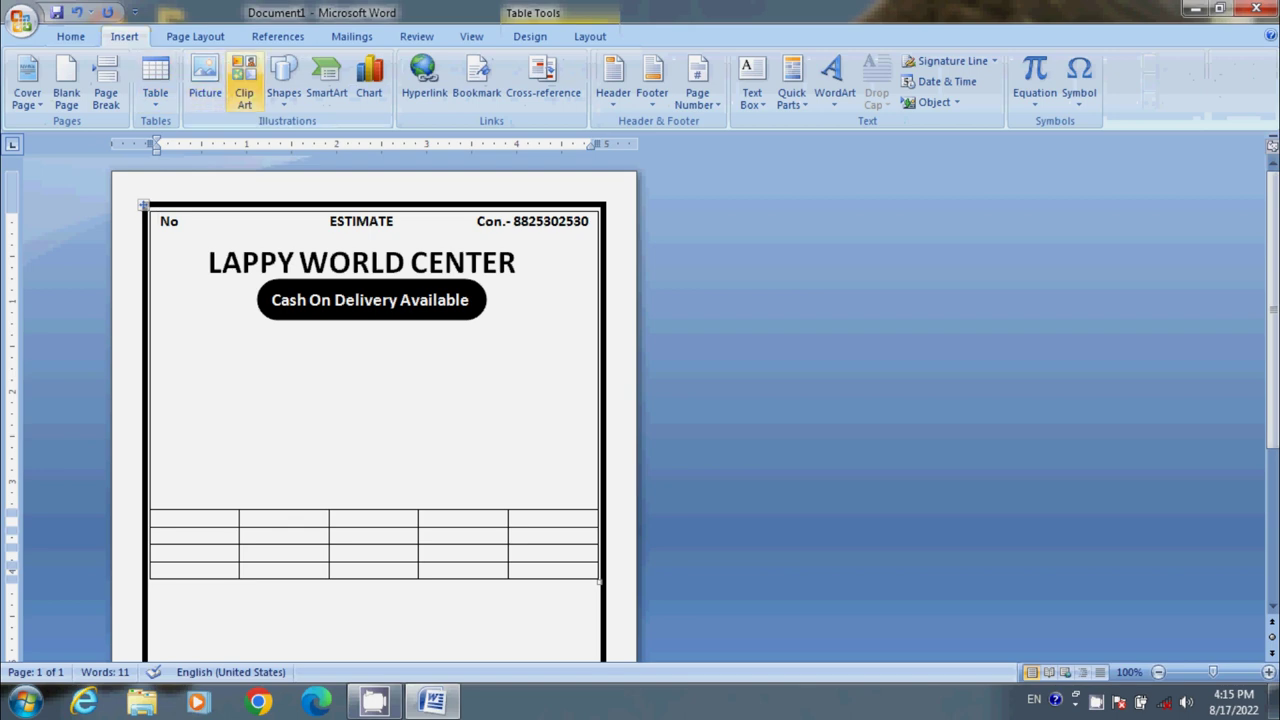
Add a text box below the banner with the shop's address in bold 14 pt.
left_click(283, 80)
left_click(276, 142)
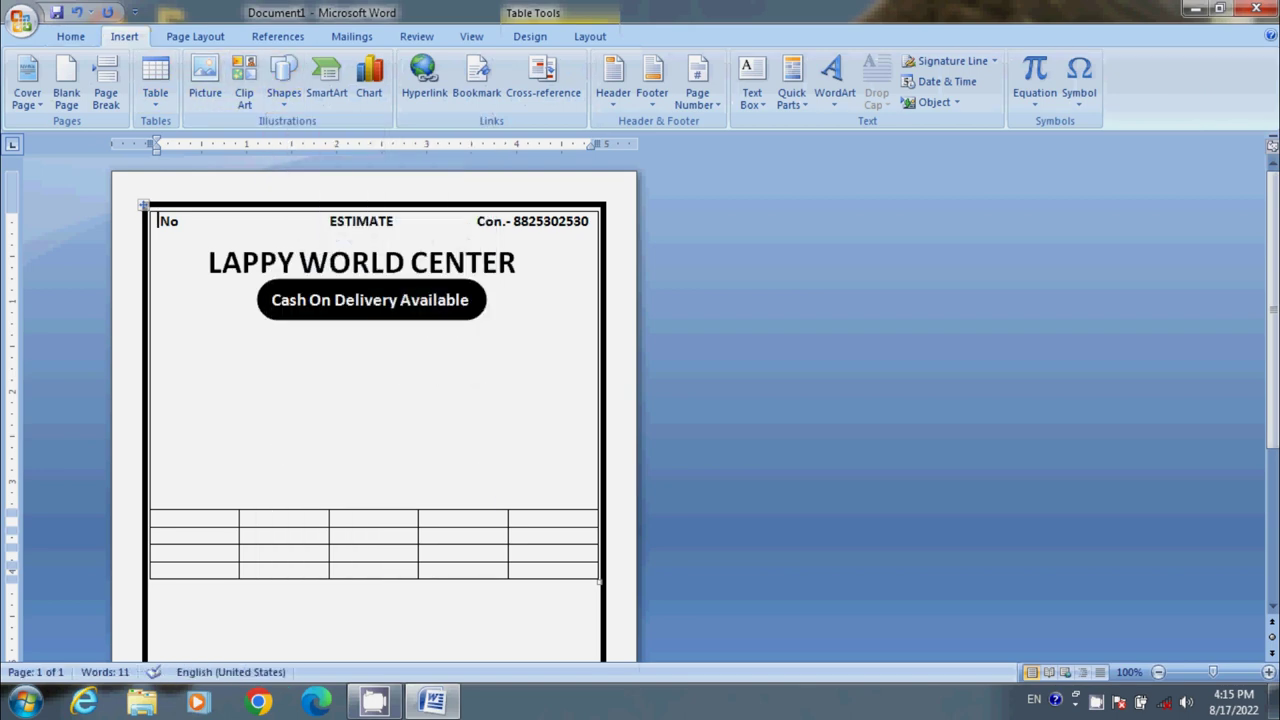
left_click_drag(235, 333, 530, 362)
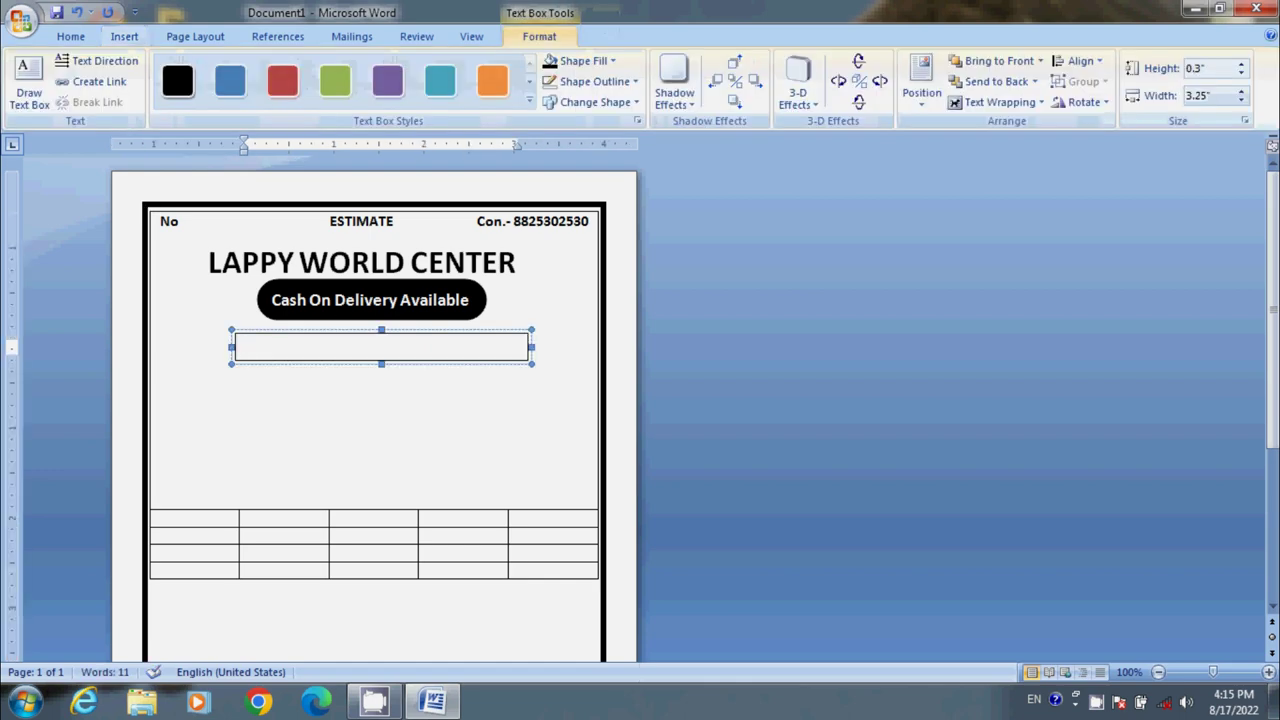
type("M")
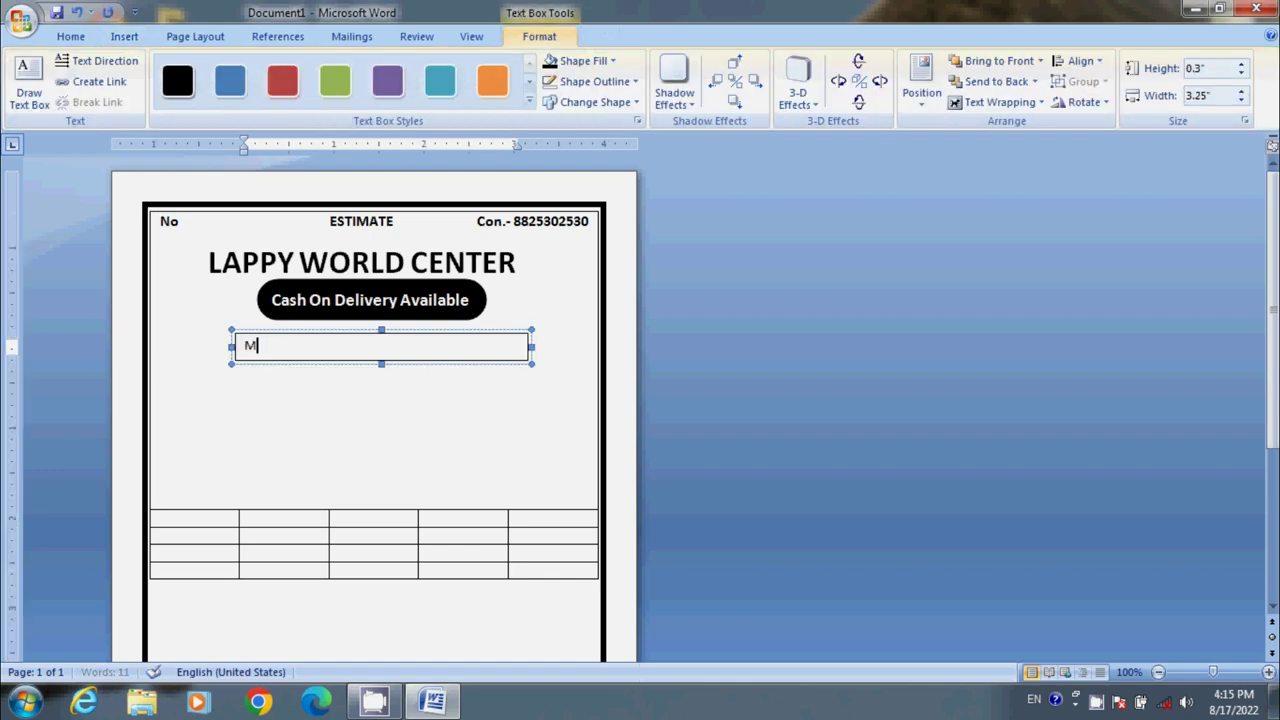
type("ahaveer Market ,S.P Verma Road Pat")
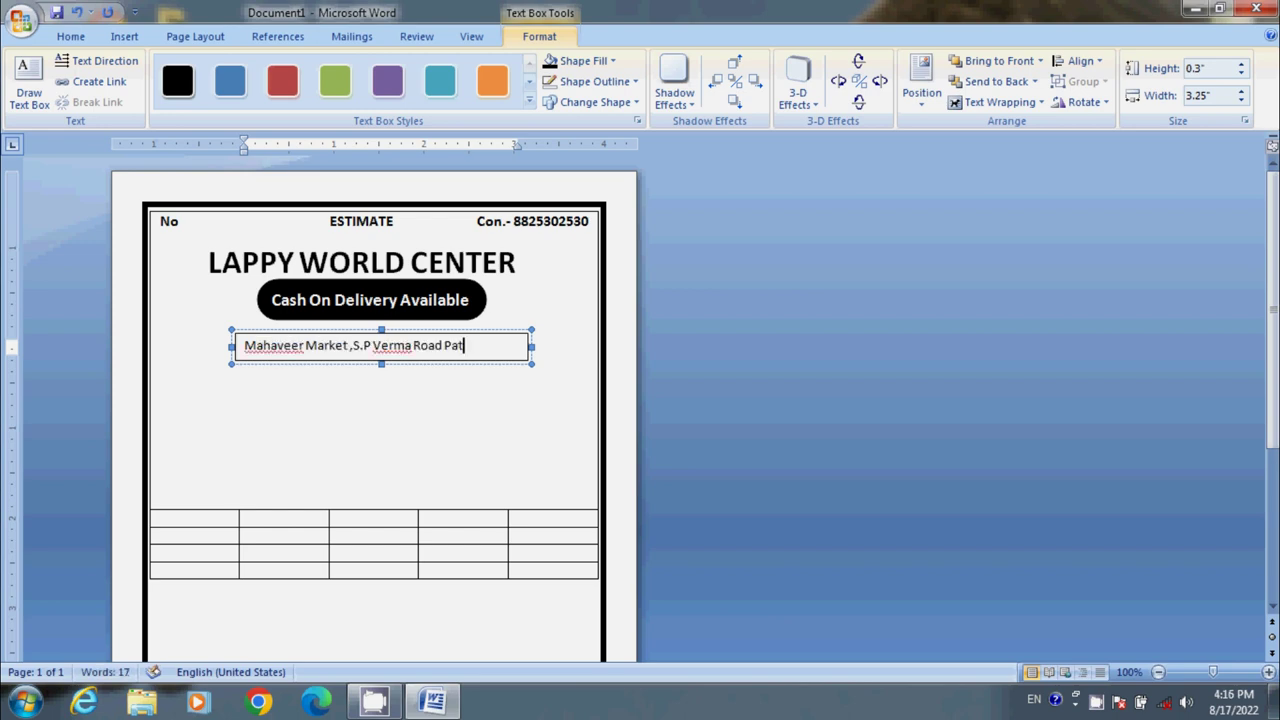
type("na")
left_click_drag(244, 345, 486, 345)
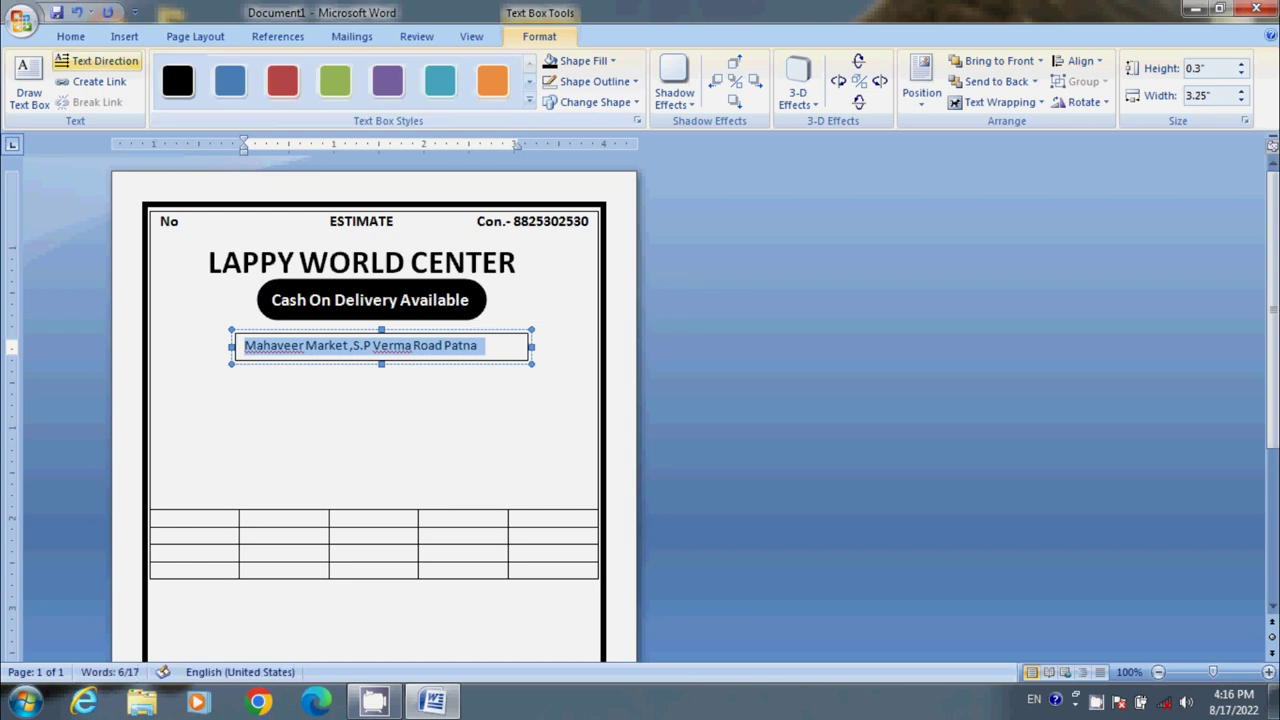
left_click(70, 36)
left_click(162, 95)
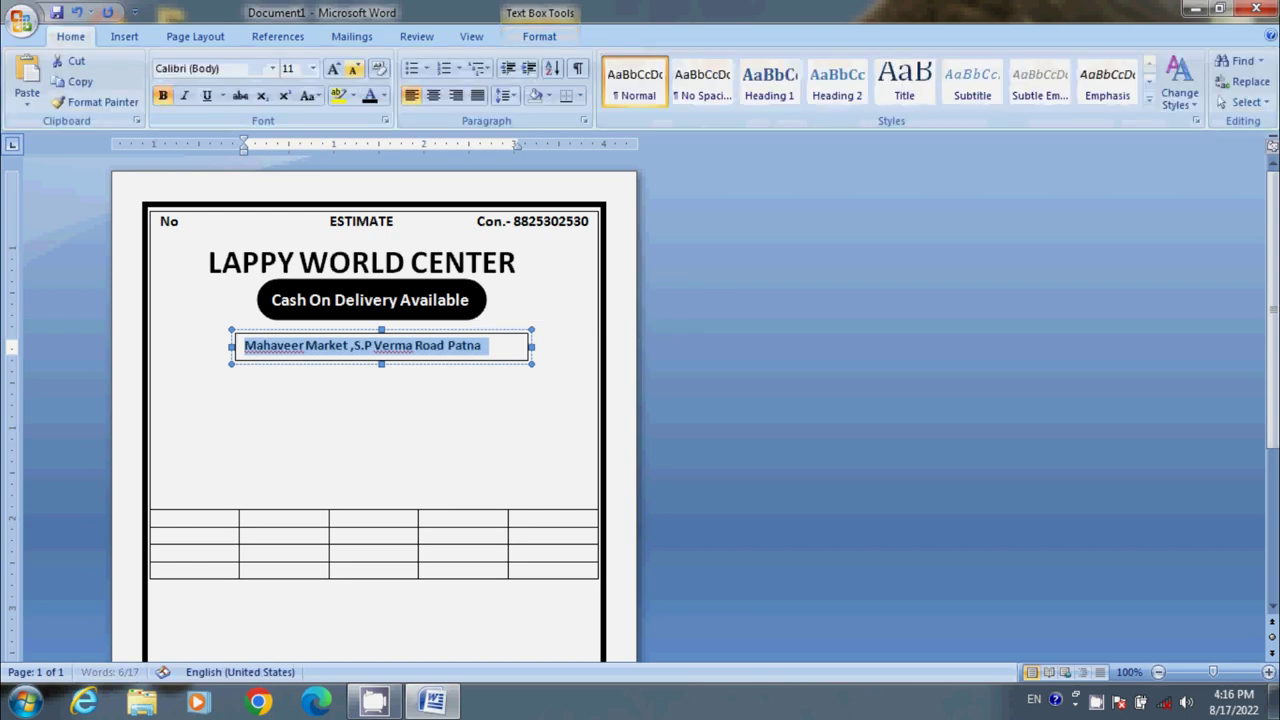
left_click(333, 68)
left_click(333, 68)
left_click(345, 340)
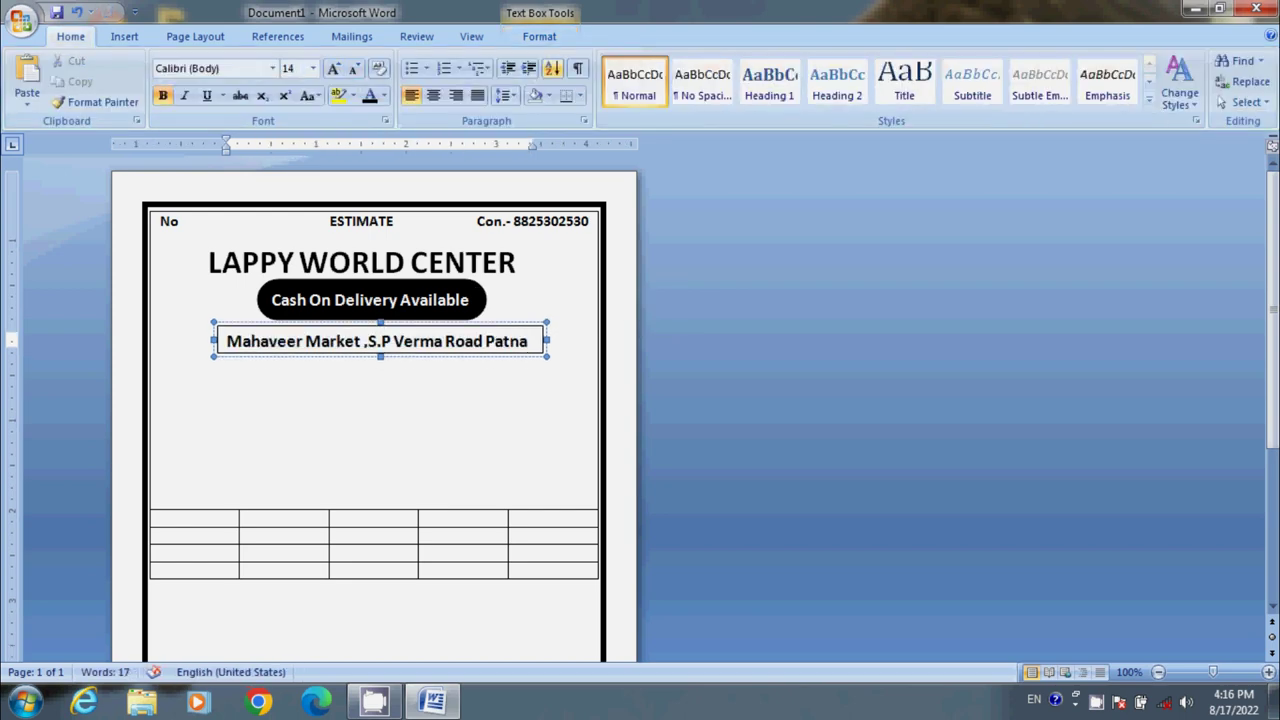
Remove the address box's fill and outline.
left_click(539, 36)
left_click(583, 61)
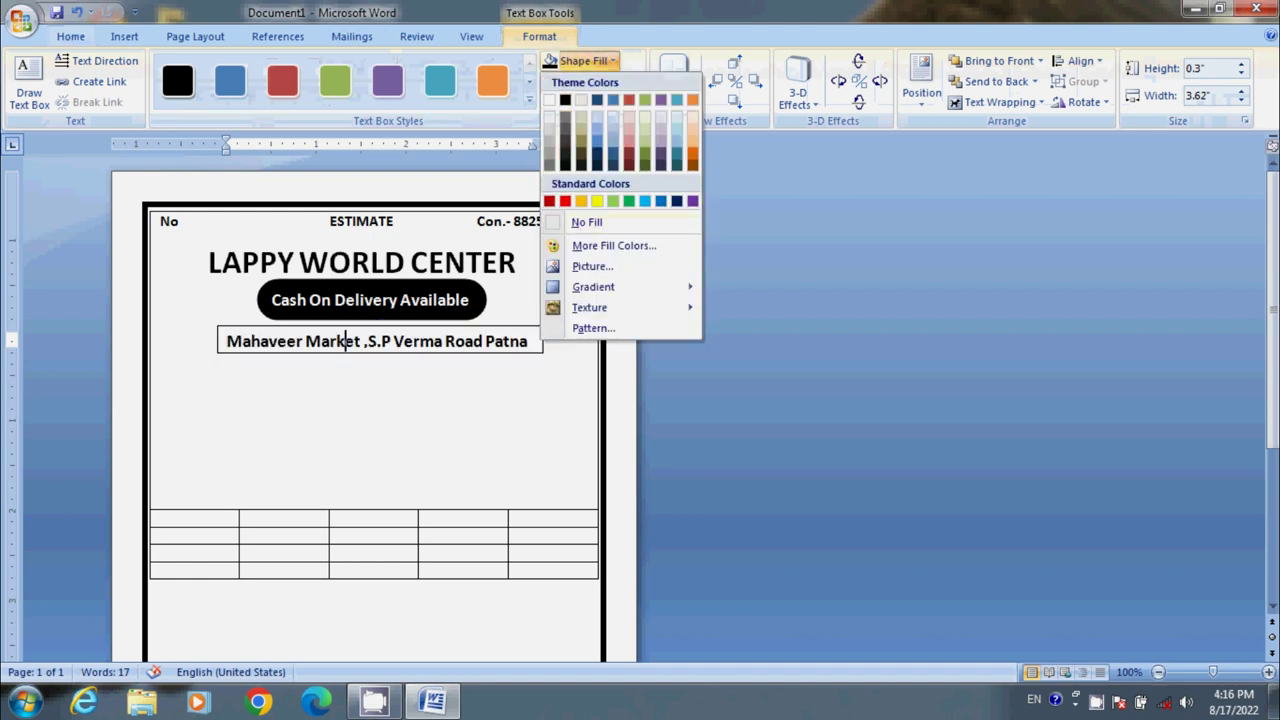
left_click(587, 222)
left_click(595, 81)
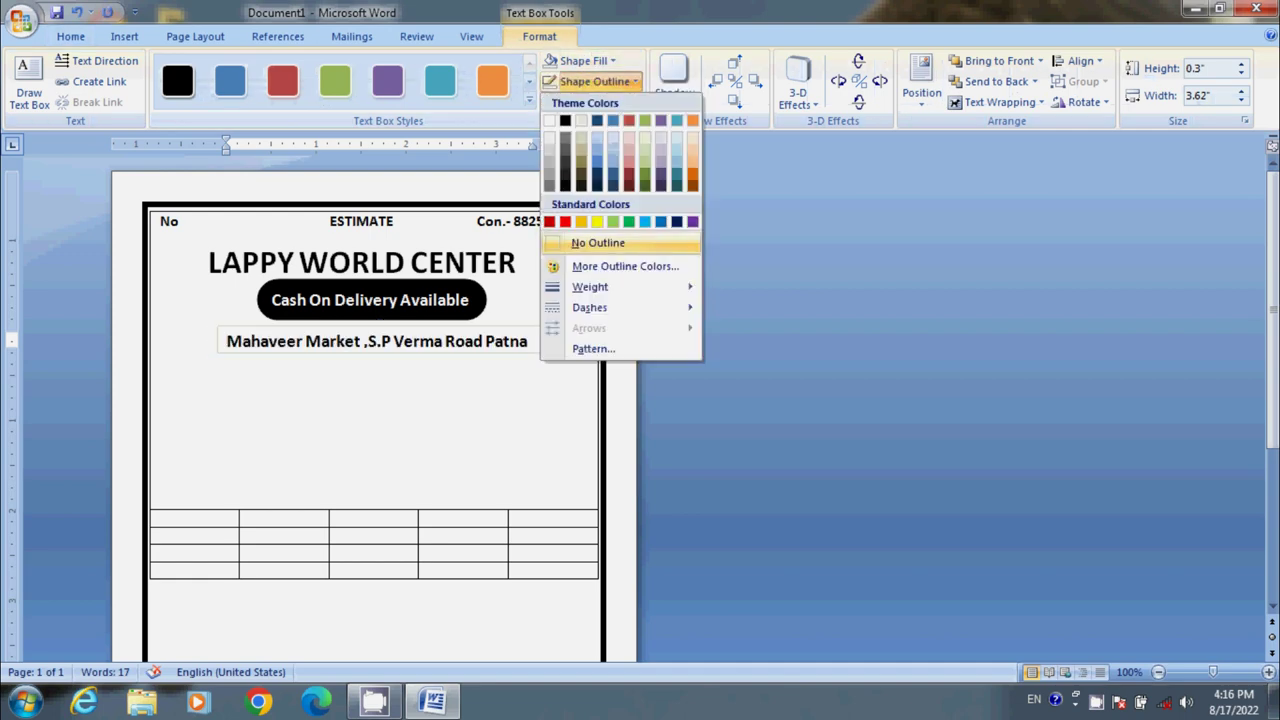
left_click(598, 243)
left_click(124, 36)
left_click(284, 80)
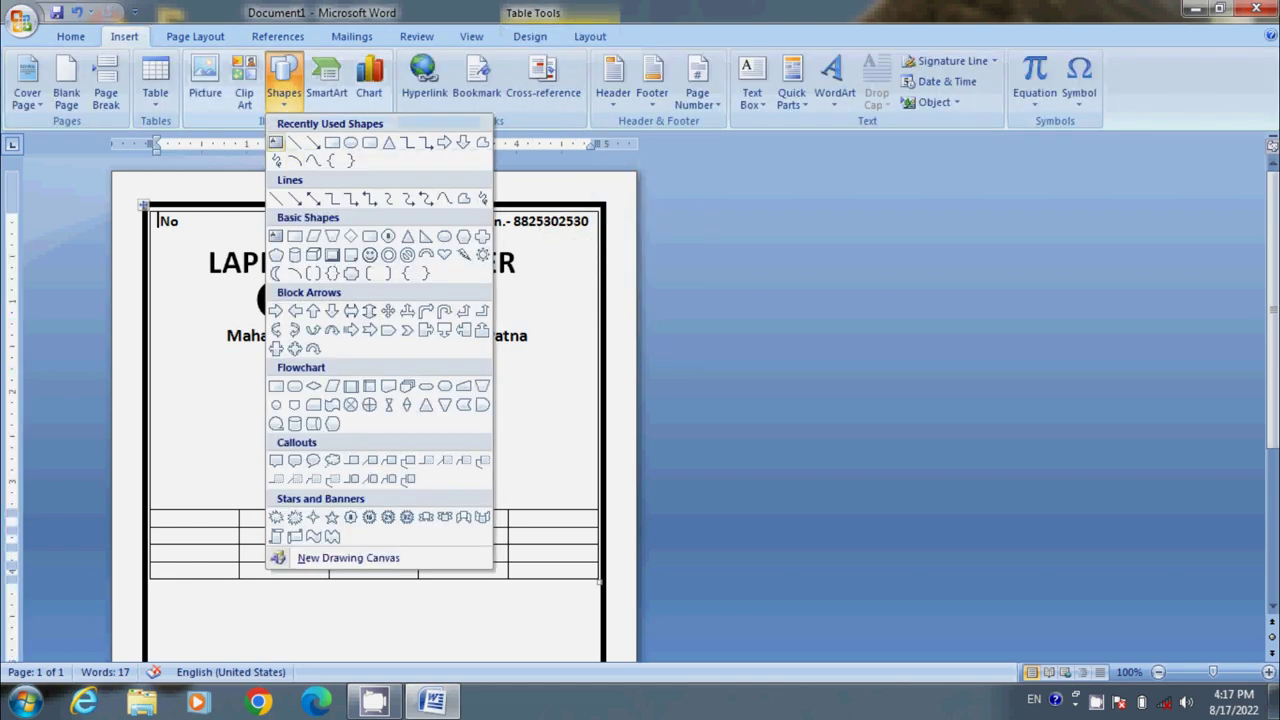
left_click(275, 142)
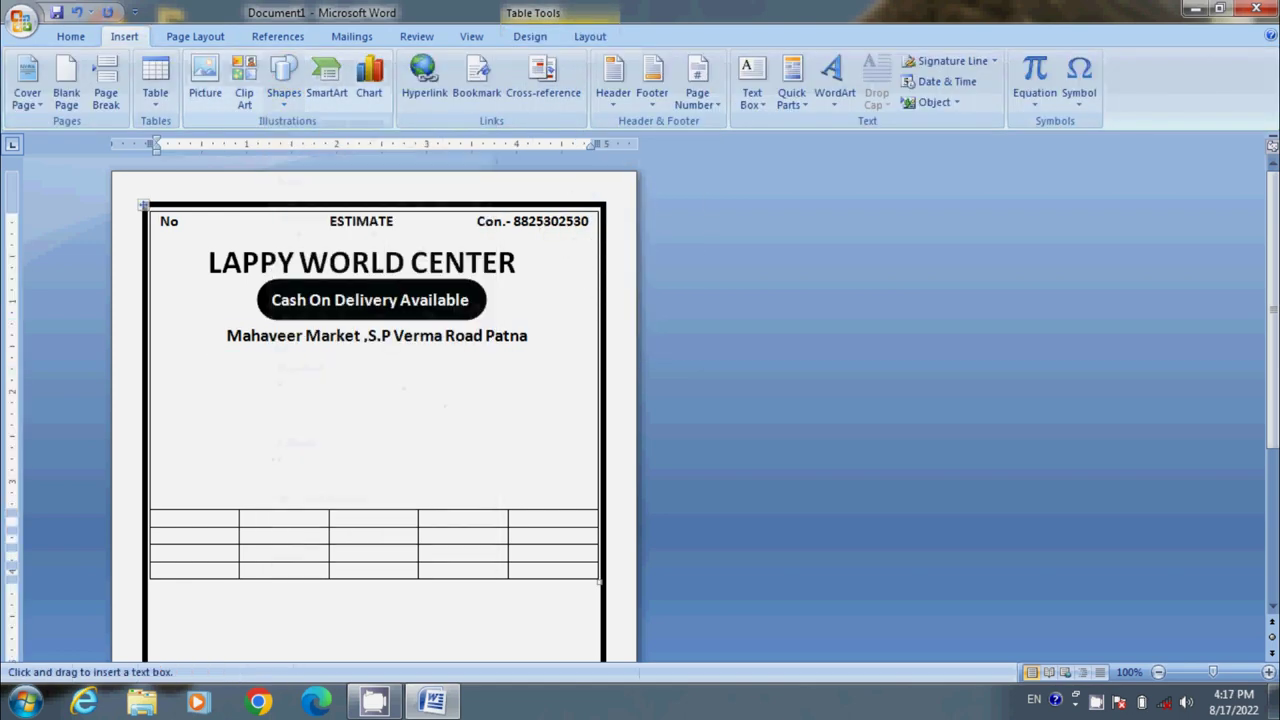
left_click_drag(218, 349, 547, 382)
type("On")
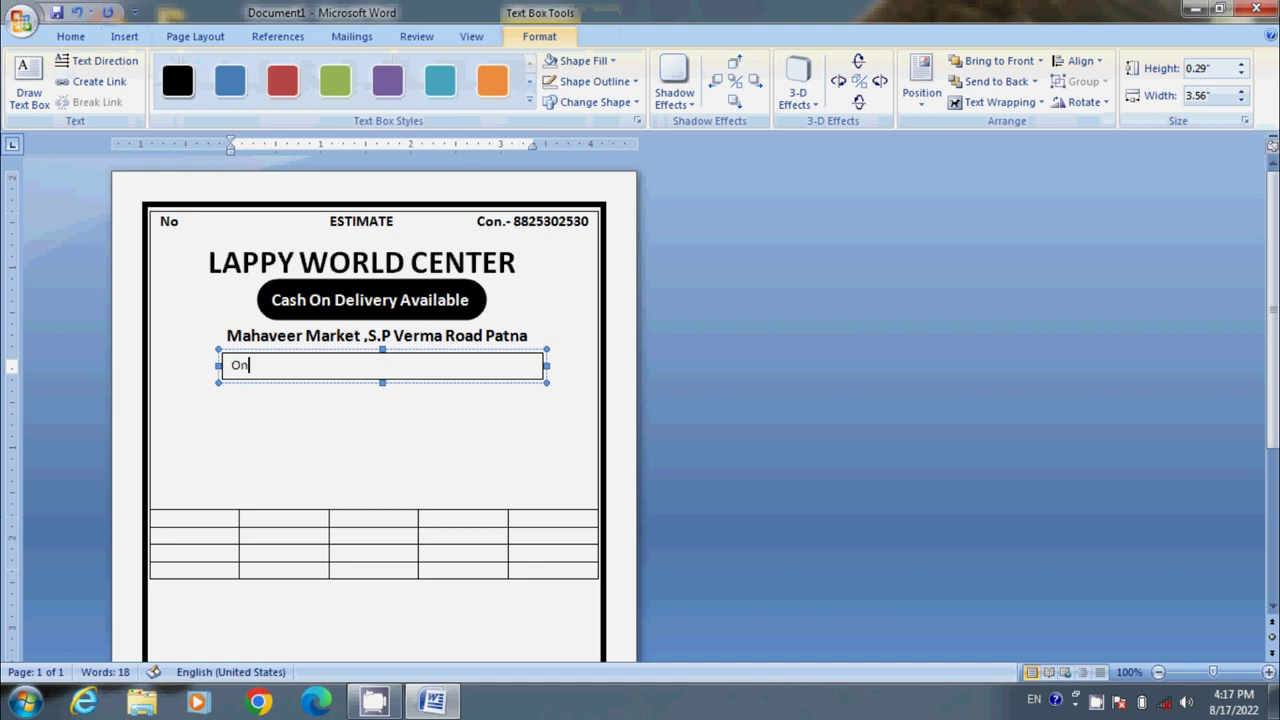
type("line order : www.lappyworld.co")
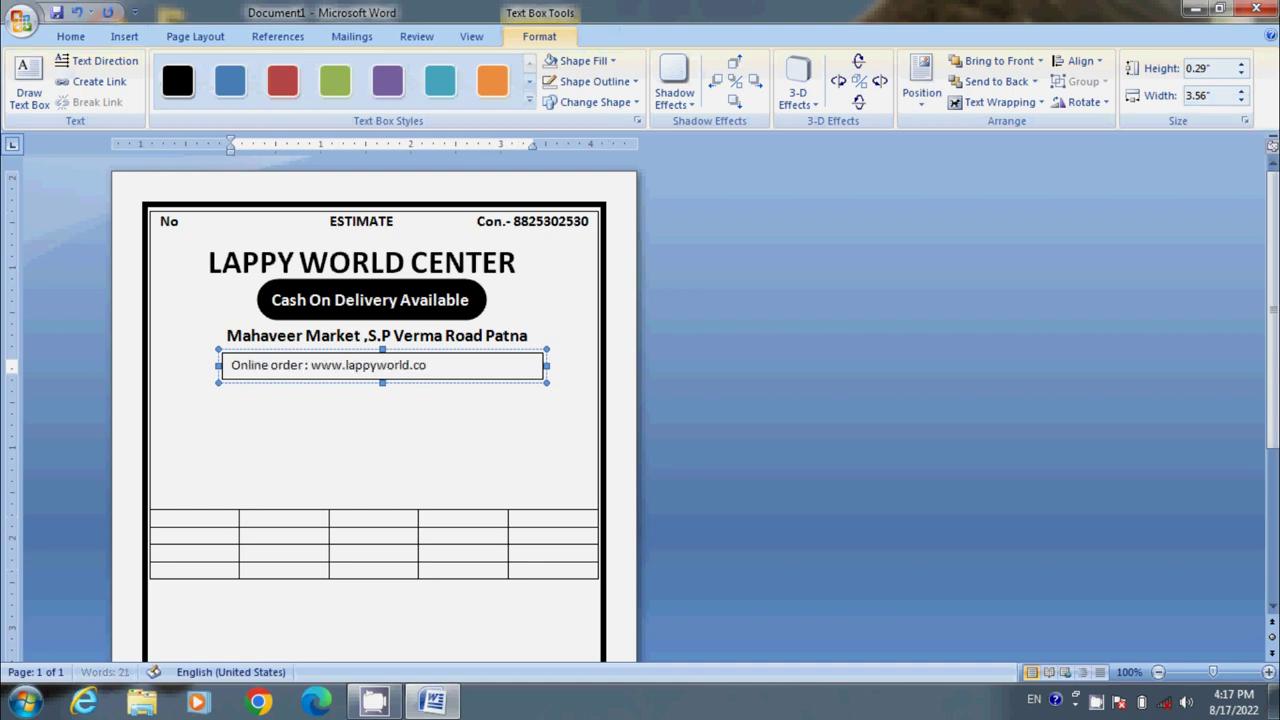
type("m")
key("ctrl+shift+Left")
key("ctrl+shift+Left")
key("ctrl+shift+Left")
key("ctrl+shift+Left")
key("ctrl+shift+Left")
key("ctrl+shift+Left")
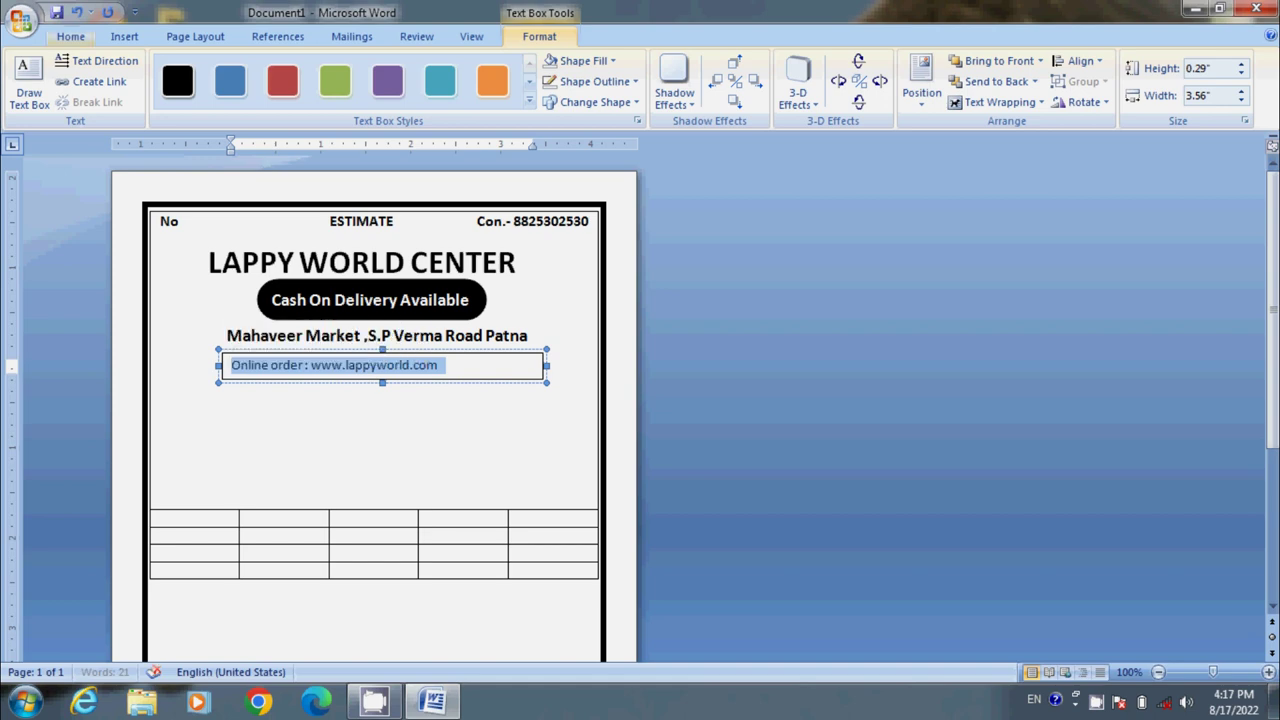
left_click(70, 36)
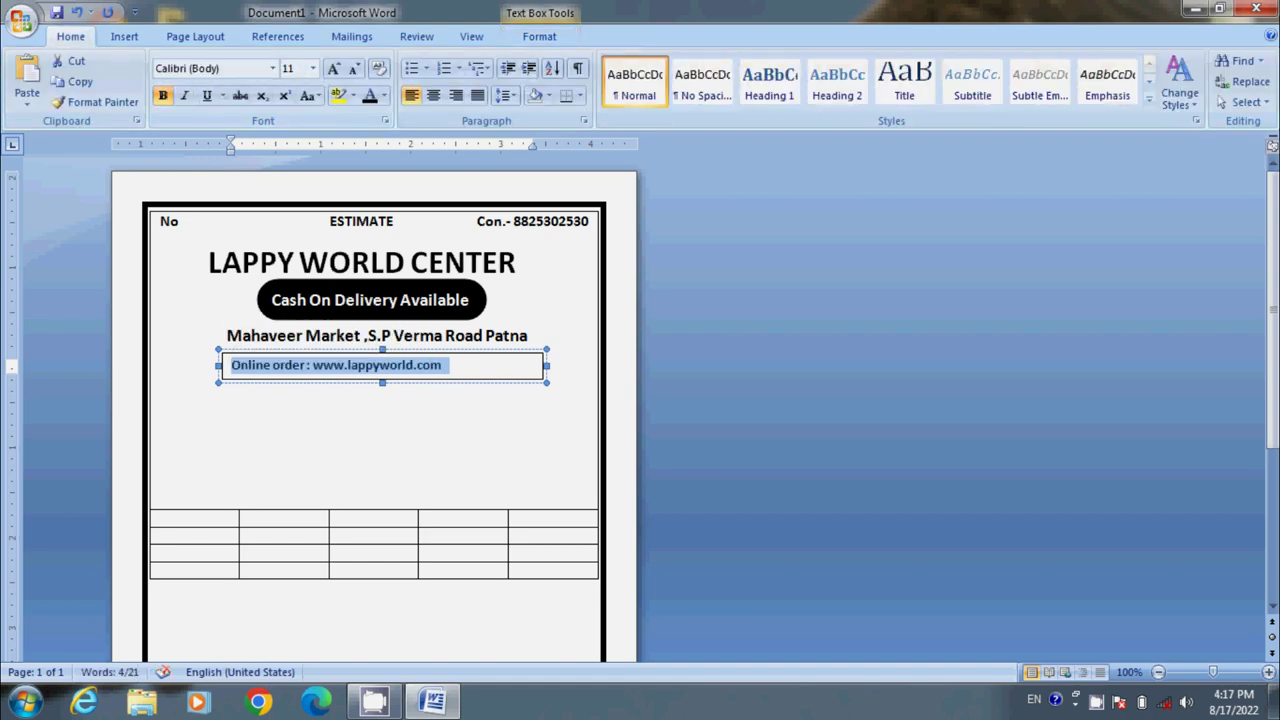
left_click(333, 68)
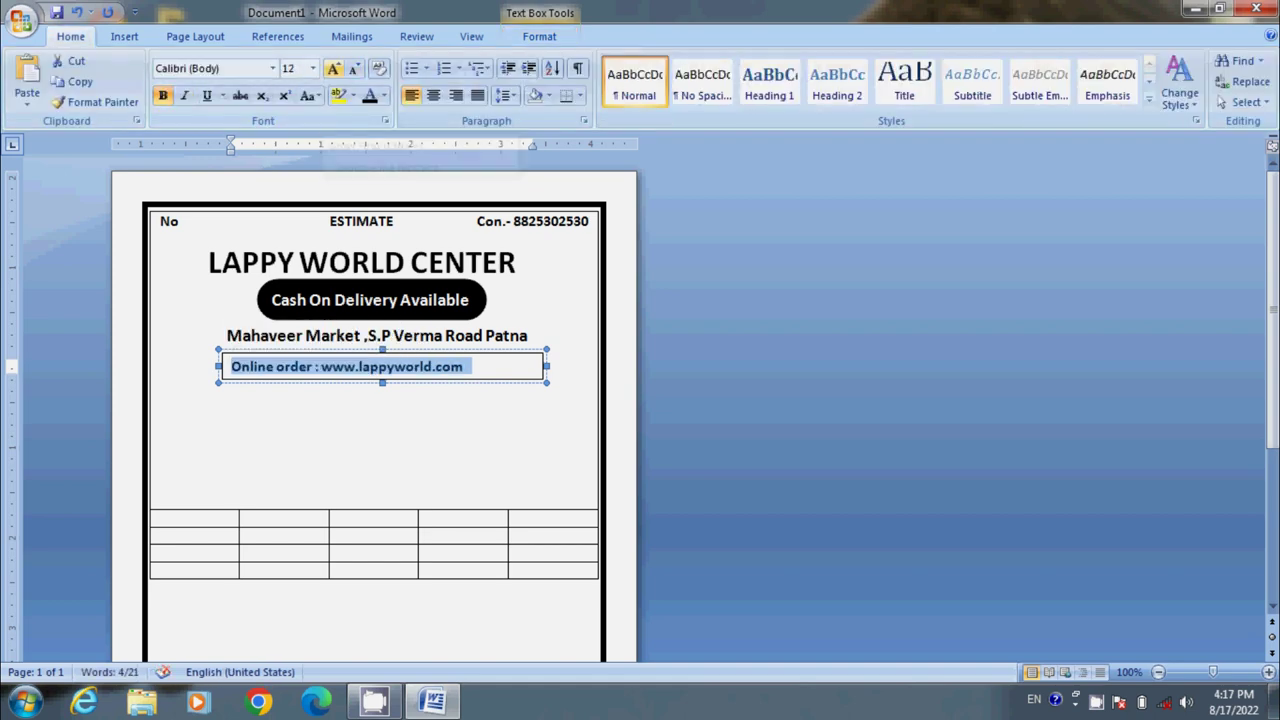
left_click(333, 68)
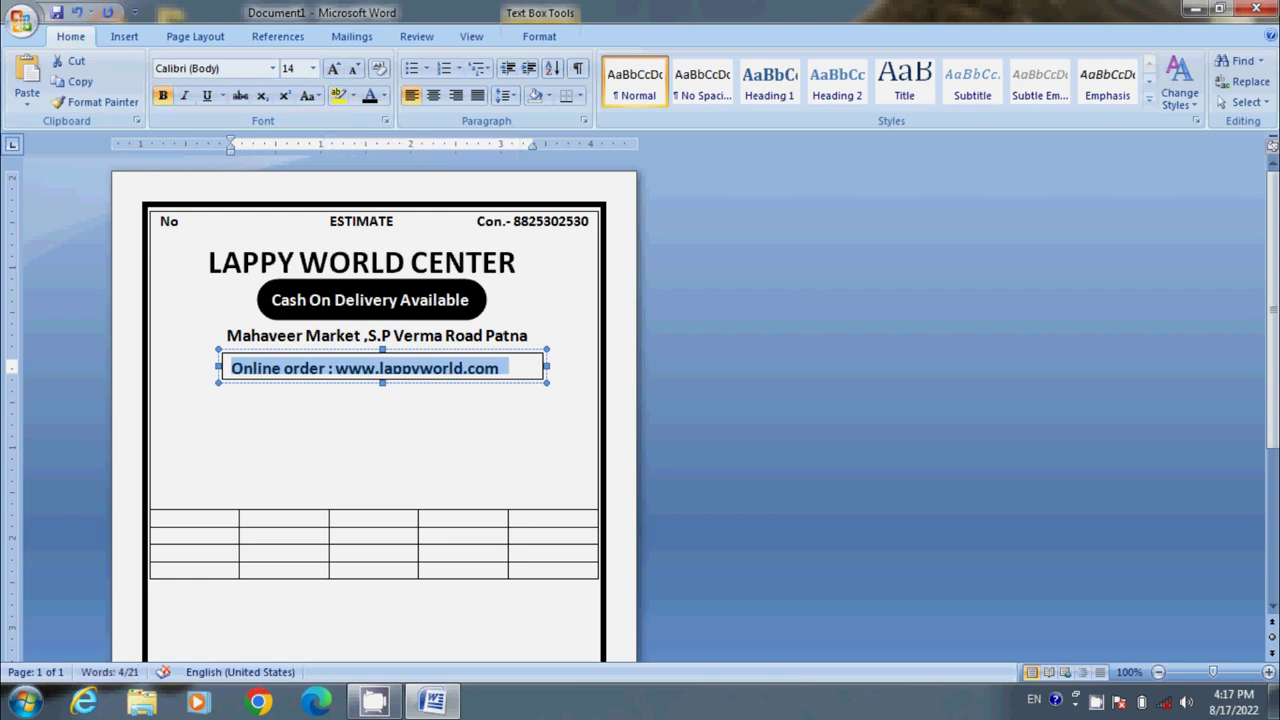
Remove the online order box's fill and outline.
left_click(380, 450)
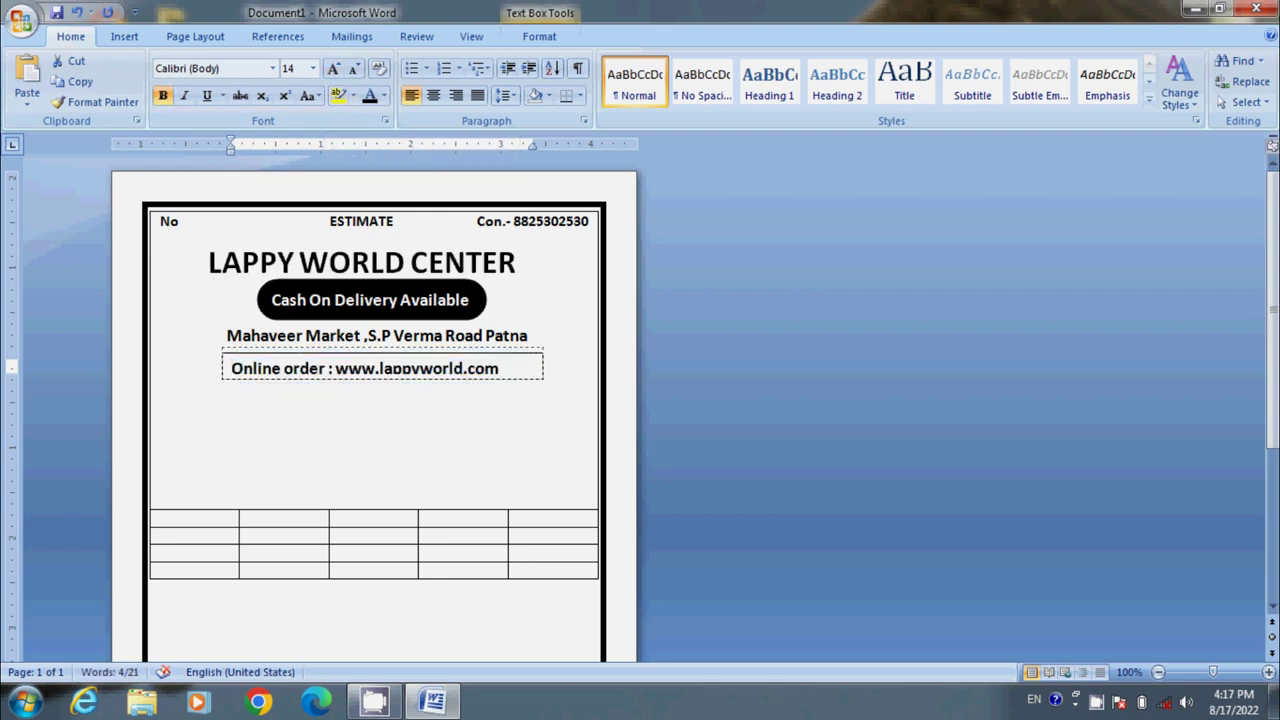
left_click(380, 365)
left_click(158, 220)
left_click(402, 362)
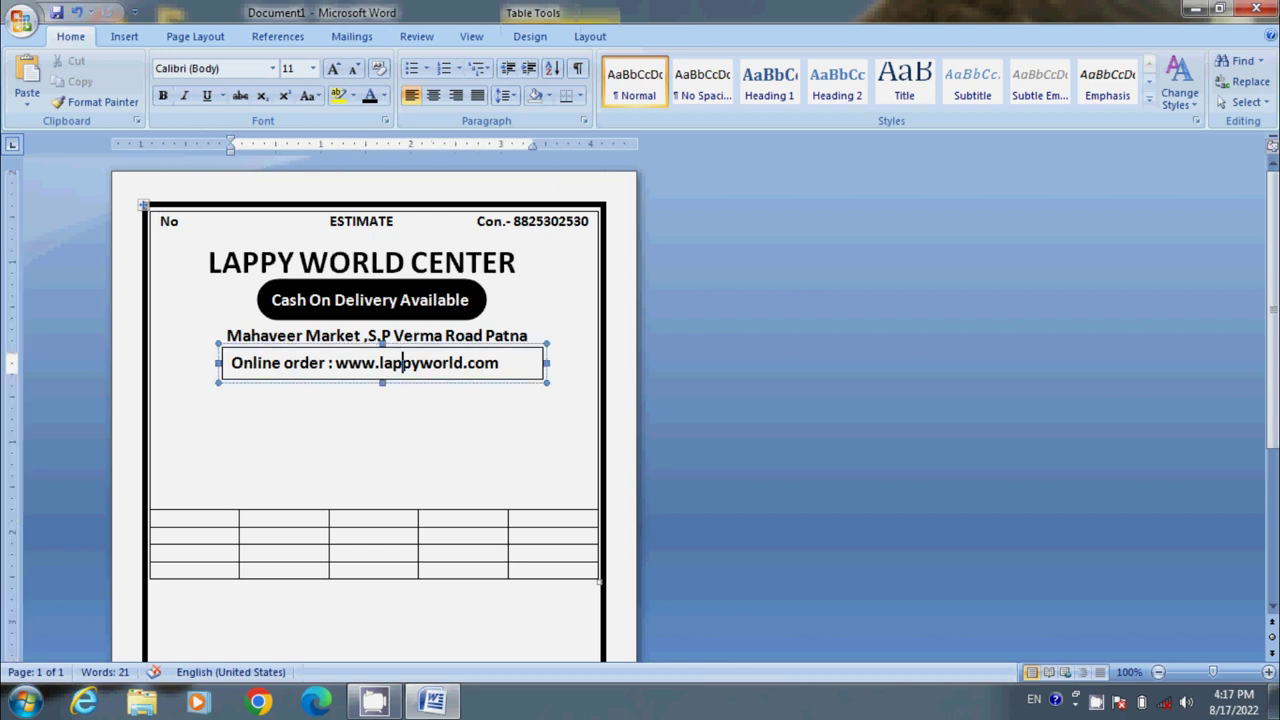
left_click(539, 36)
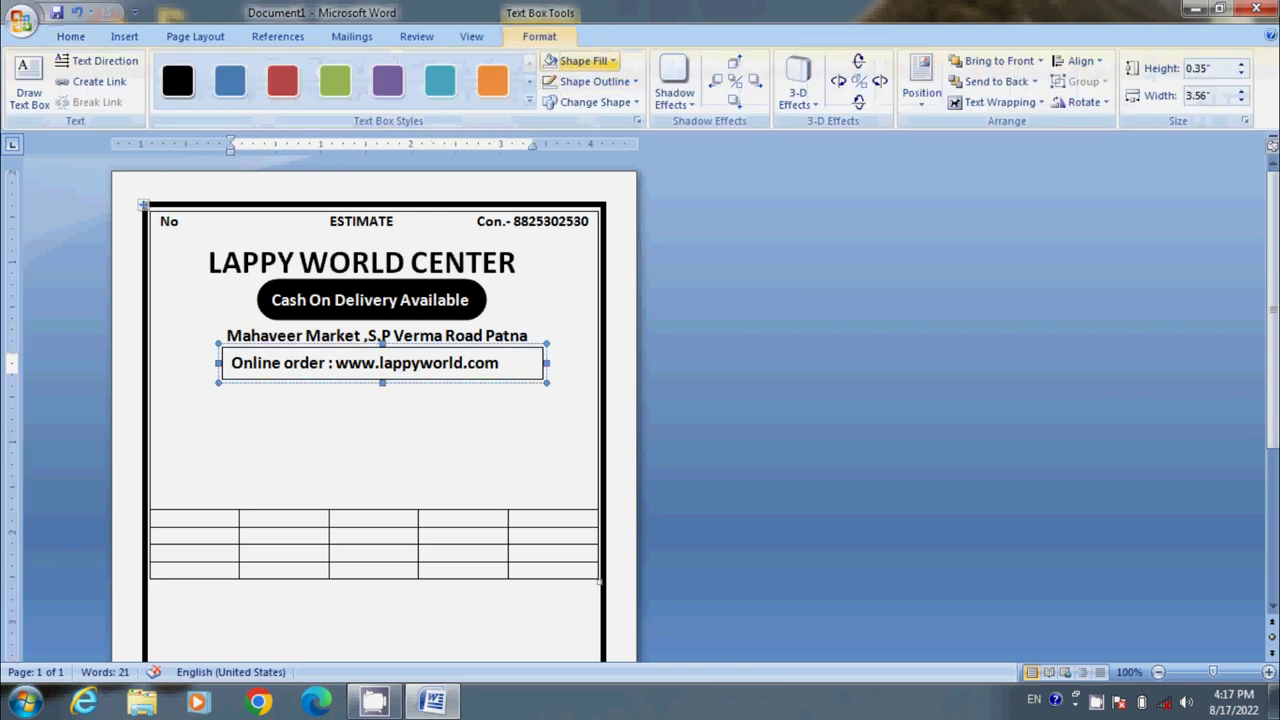
left_click(583, 60)
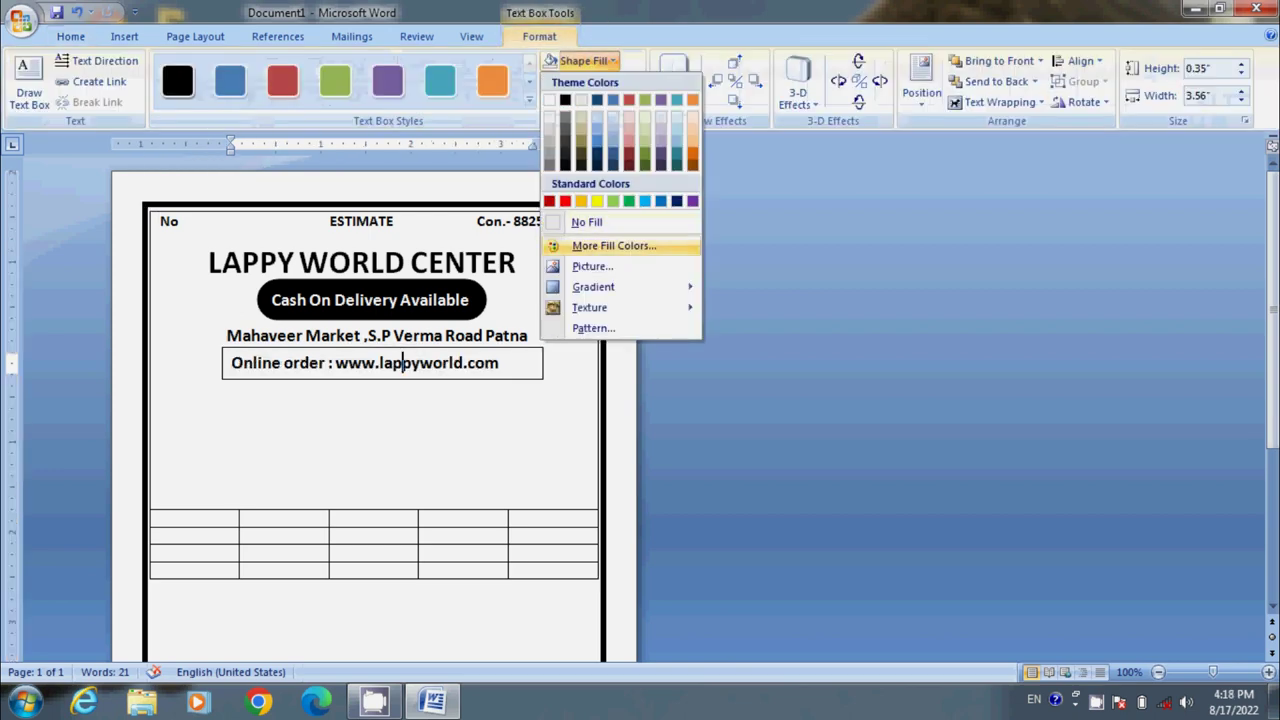
left_click(587, 222)
left_click(595, 81)
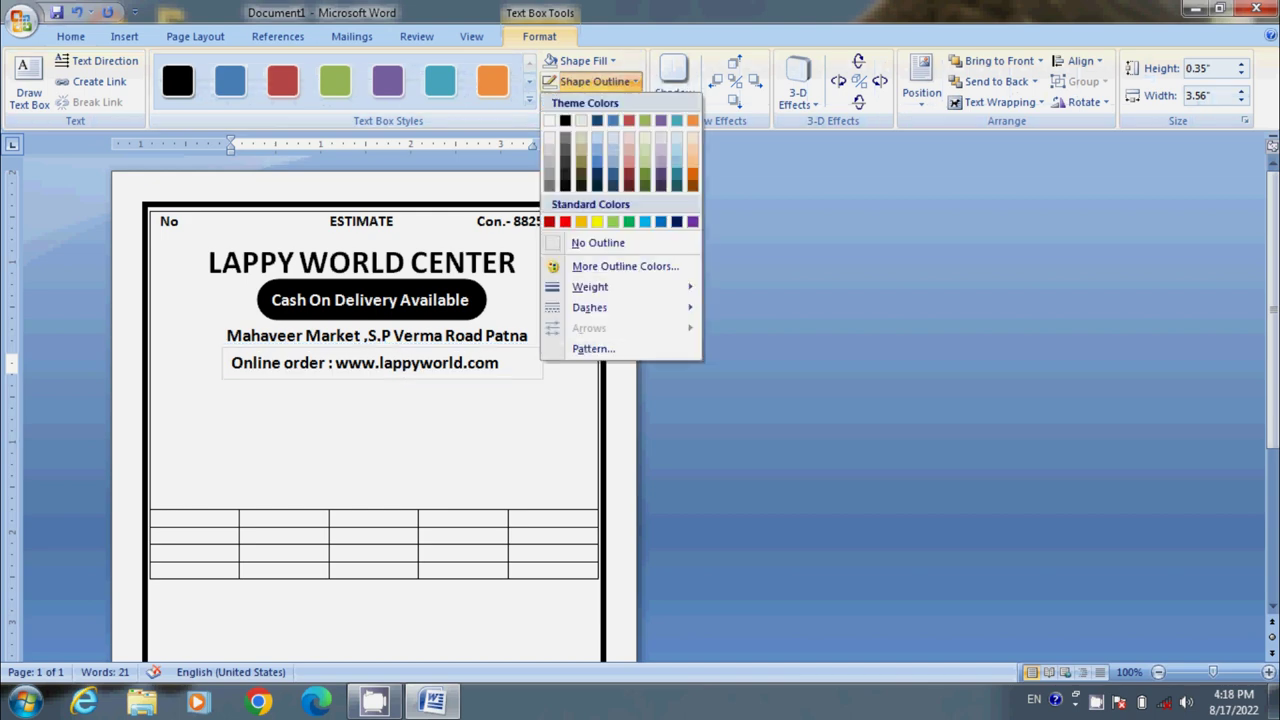
left_click(590, 243)
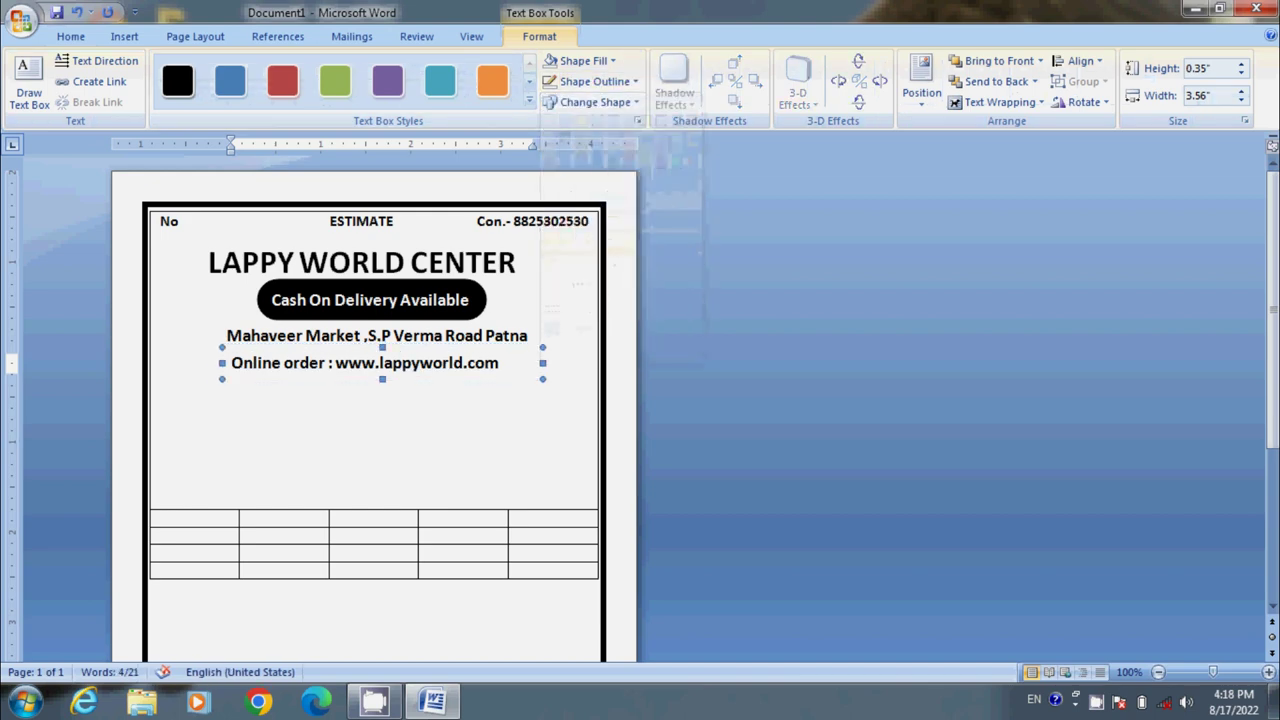
left_click(157, 221)
left_click(124, 36)
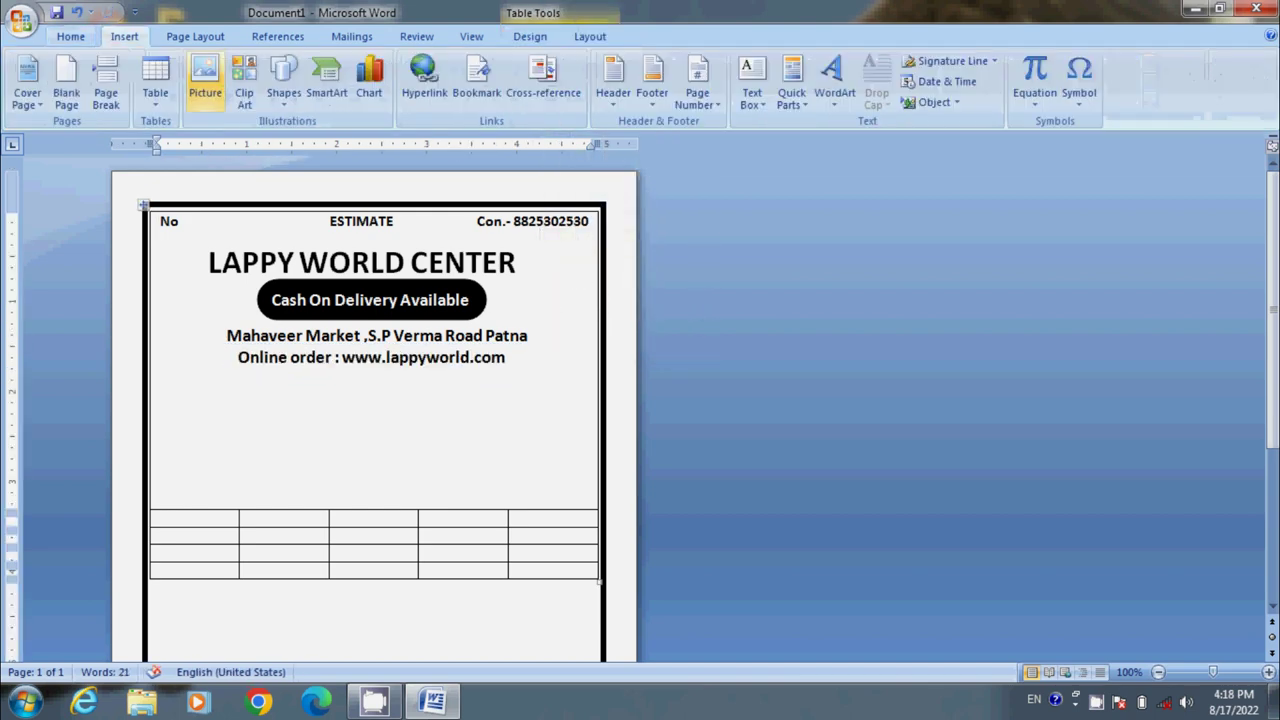
Add a text box on the right below the website line with a dotted 'Date' line, enlarging Date.
left_click(284, 85)
left_click(275, 142)
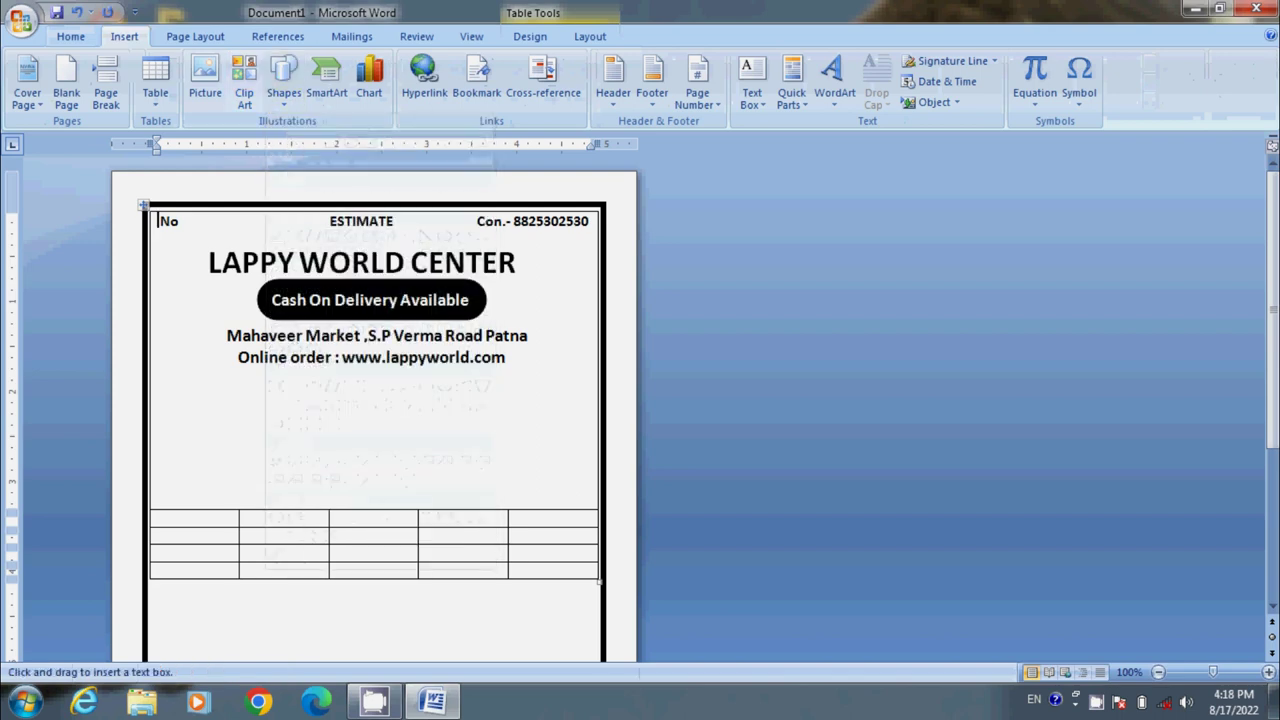
left_click_drag(404, 372, 590, 400)
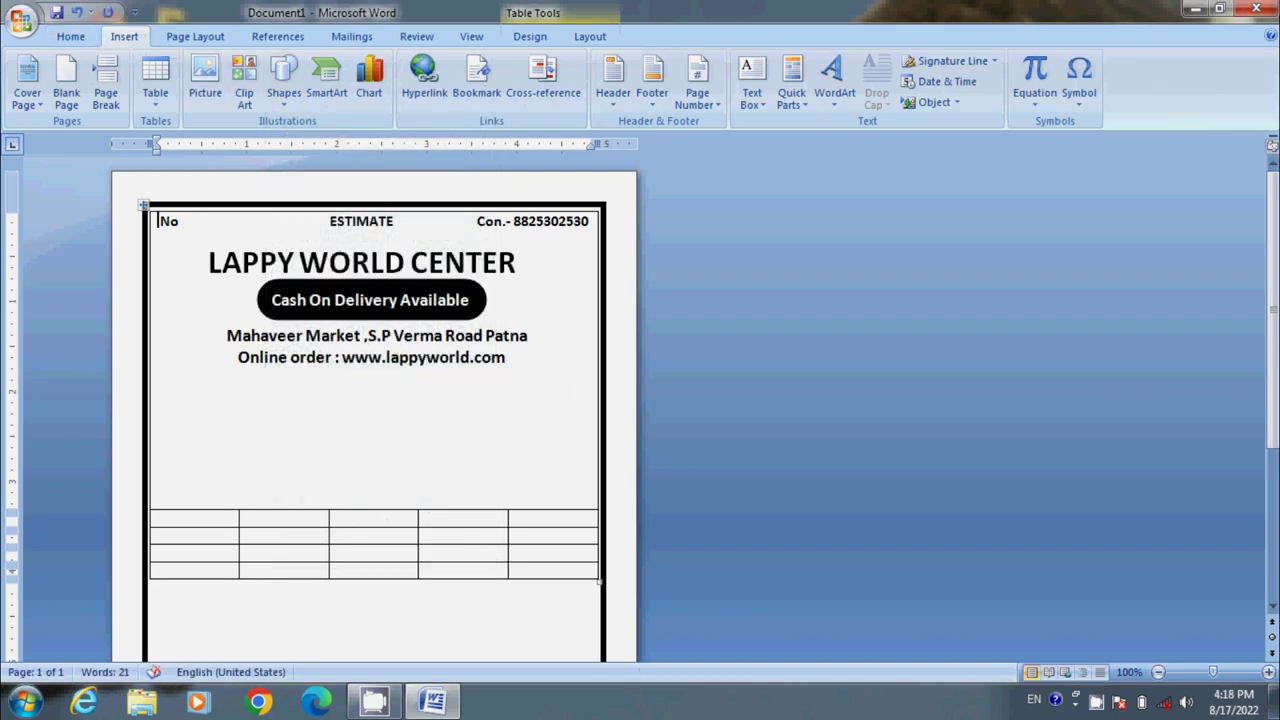
key("ctrl+v")
left_click_drag(443, 386, 414, 386)
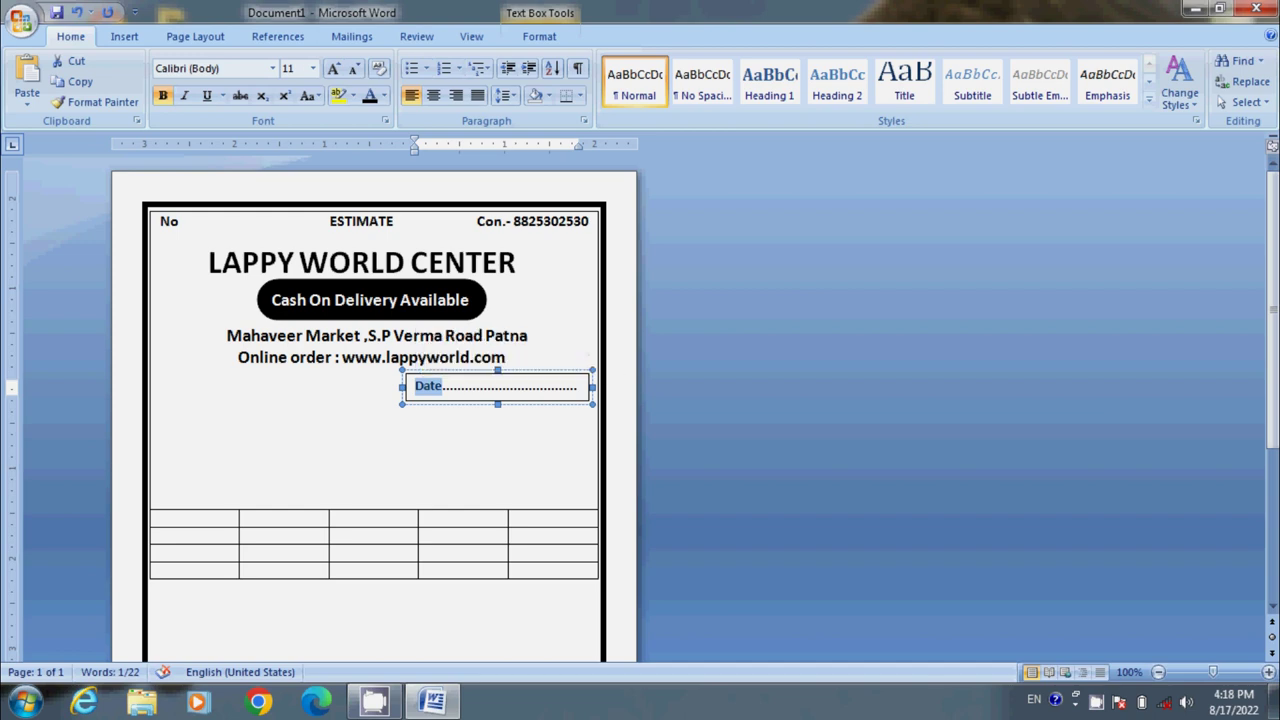
left_click(333, 68)
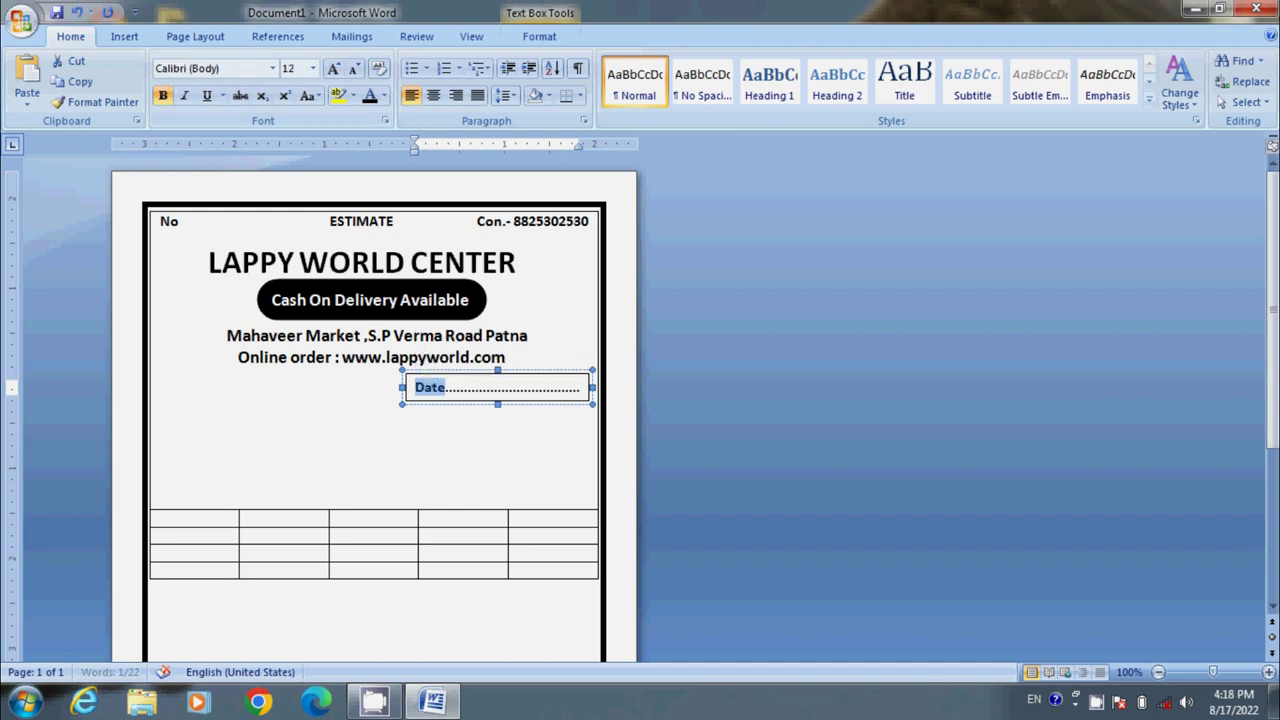
left_click(158, 221)
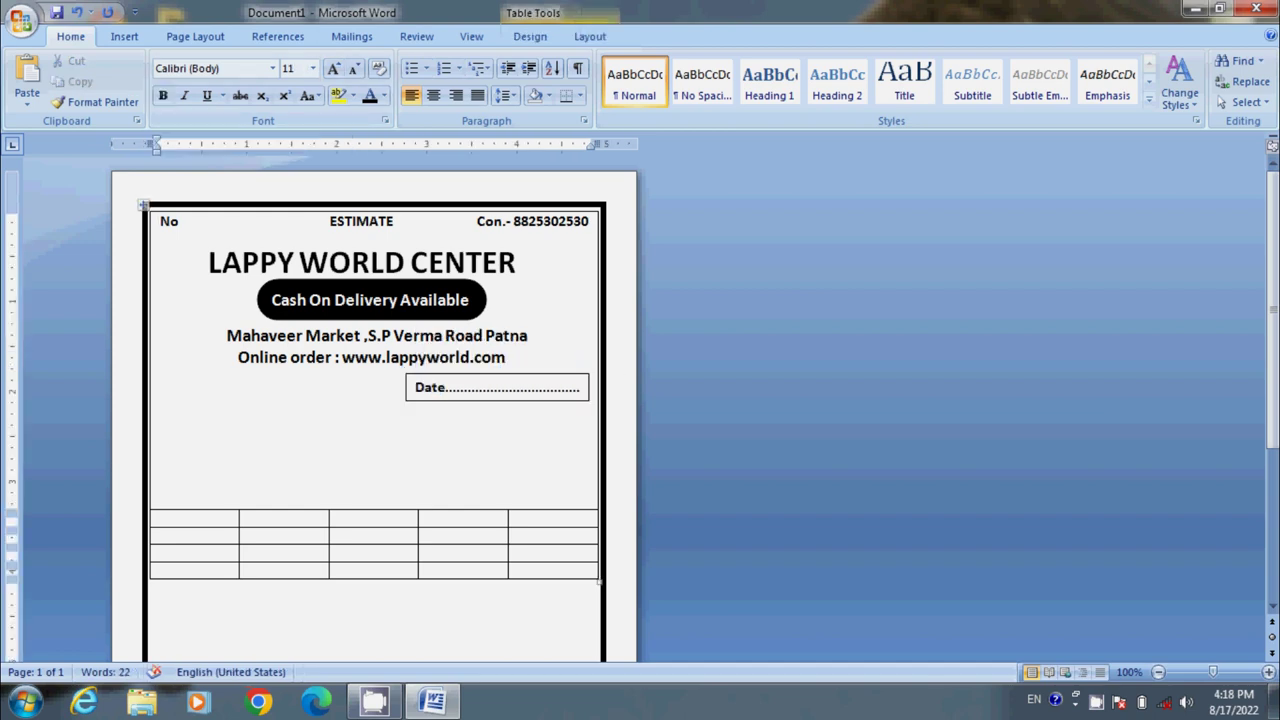
Start drawing another text box from the Insert shapes gallery.
left_click(110, 36)
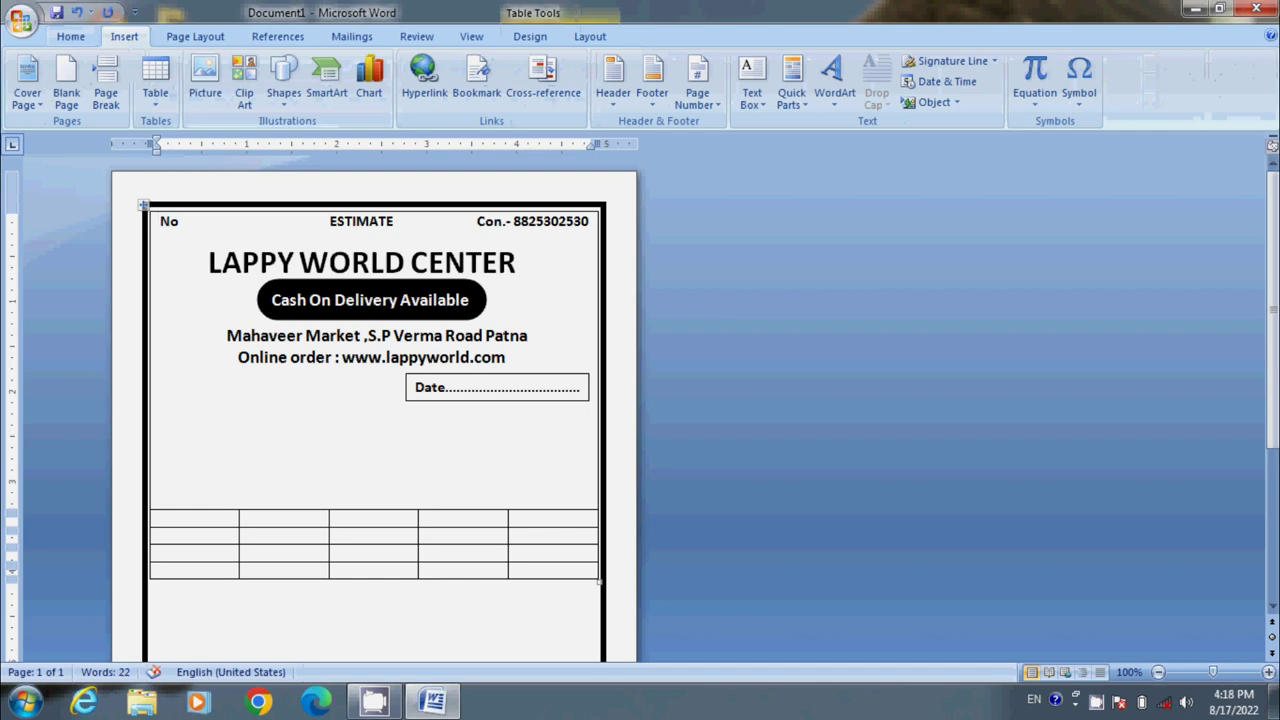
left_click(284, 84)
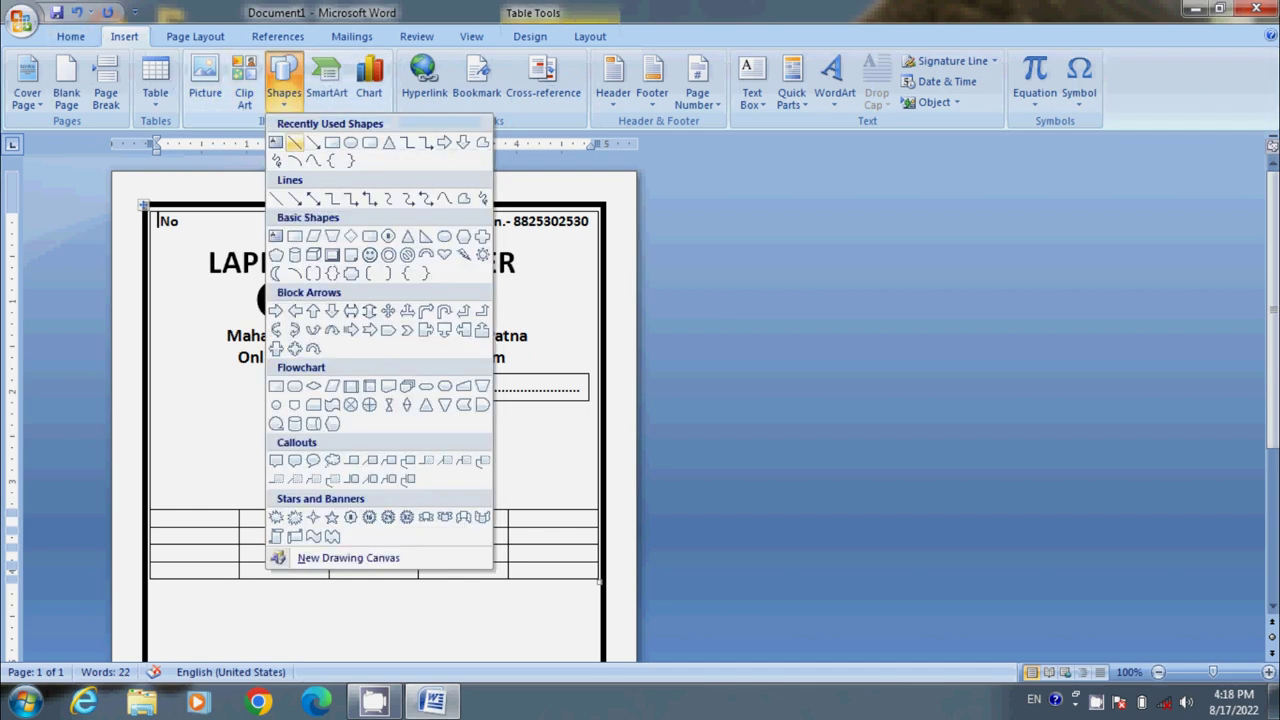
left_click(276, 143)
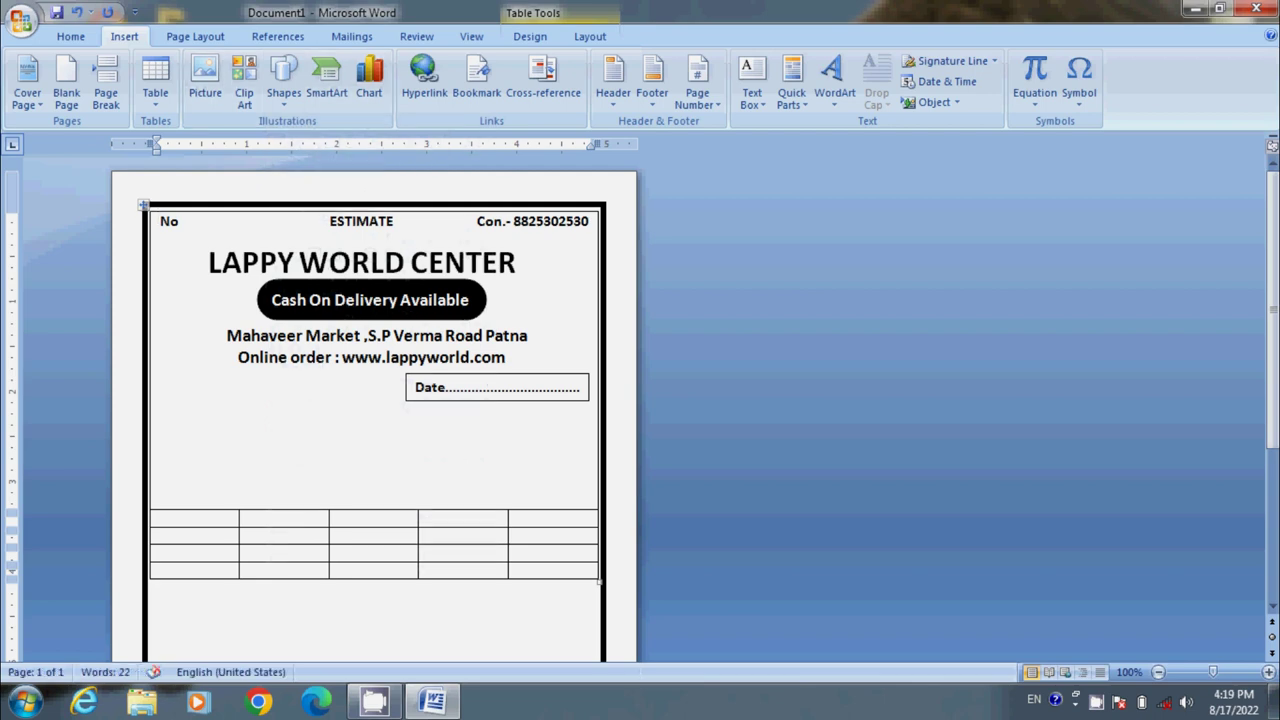
Draw a wide text box below the Date box and size it.
left_click_drag(180, 394, 512, 472)
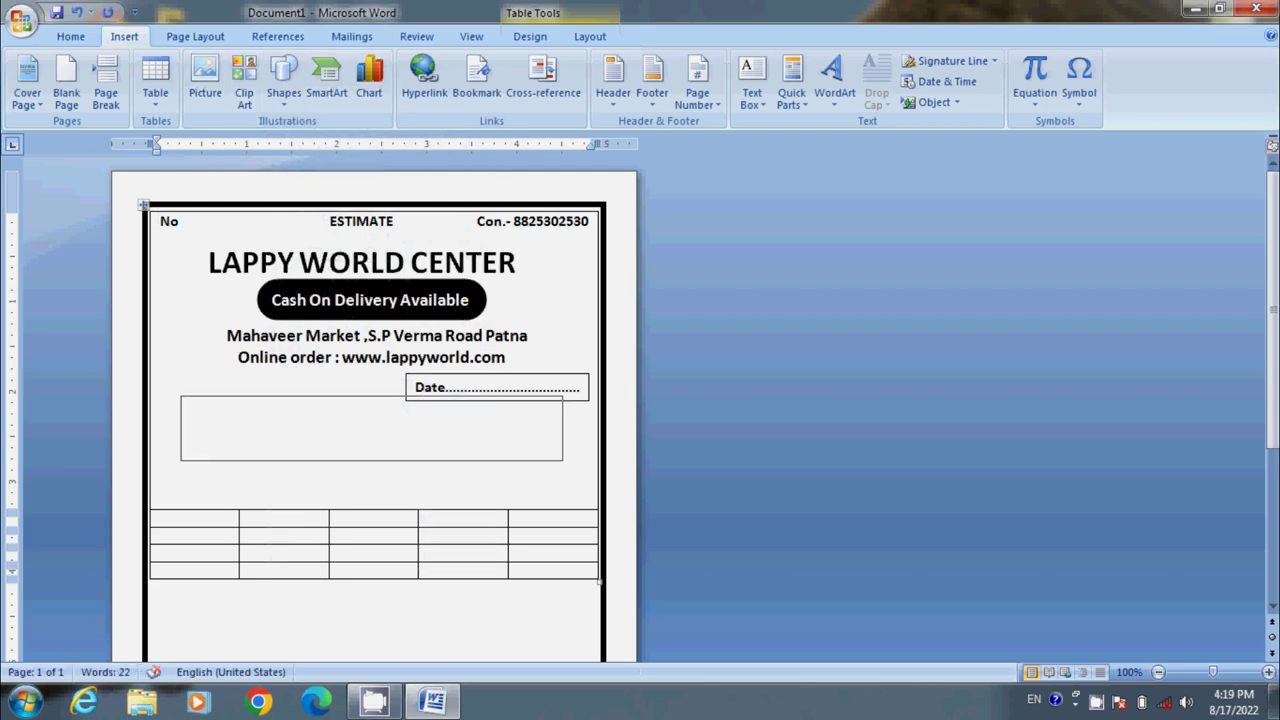
left_click_drag(564, 462, 590, 462)
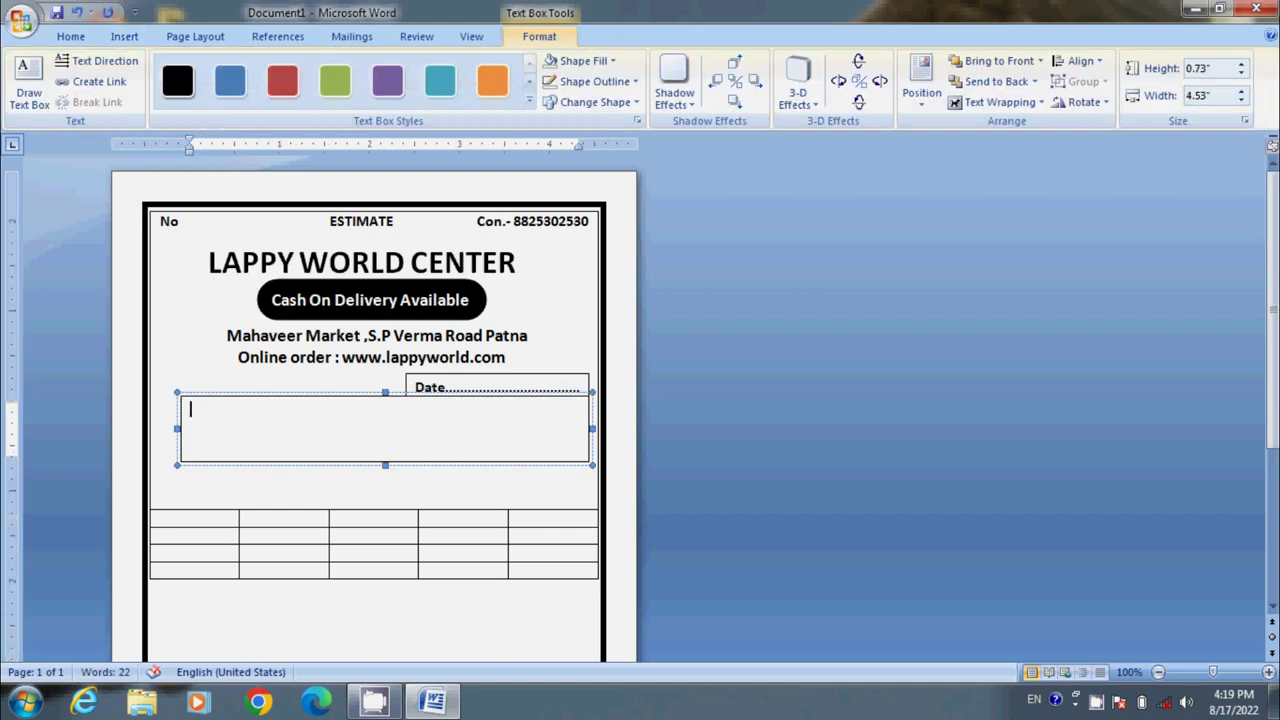
left_click_drag(385, 392, 385, 406)
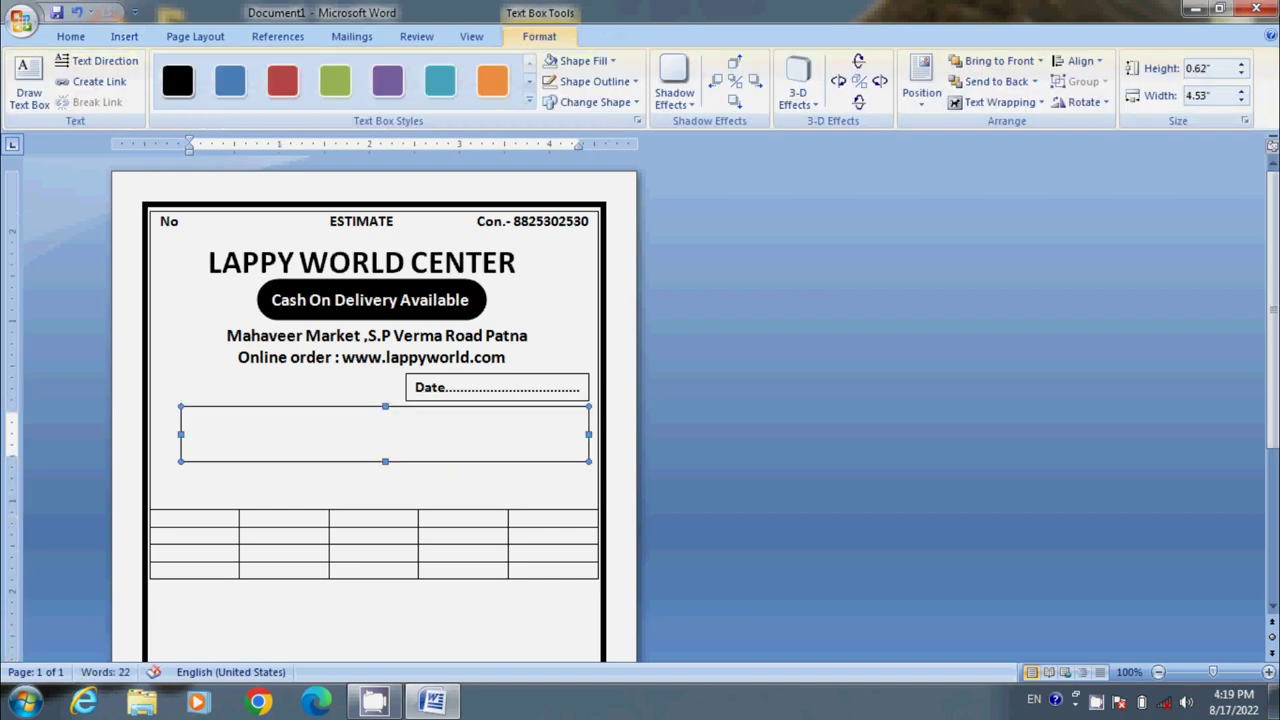
Set the Date text box to no fill and no outline.
left_click(476, 387)
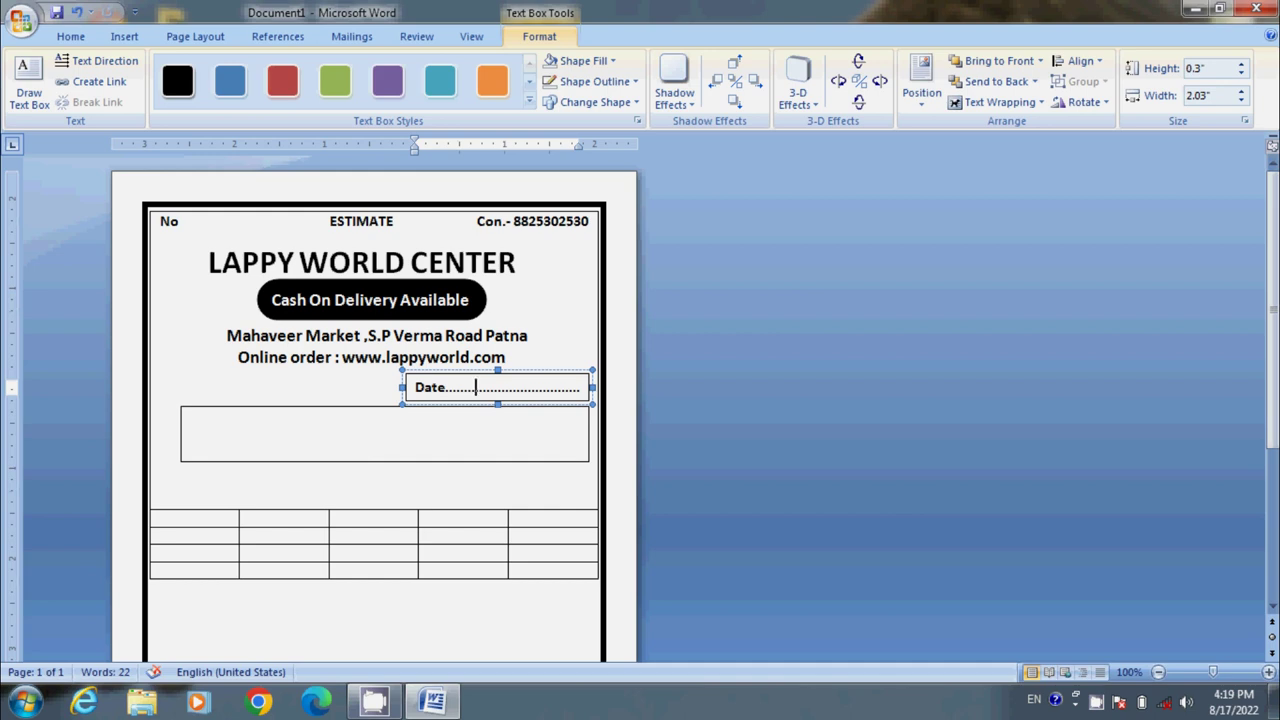
left_click(580, 61)
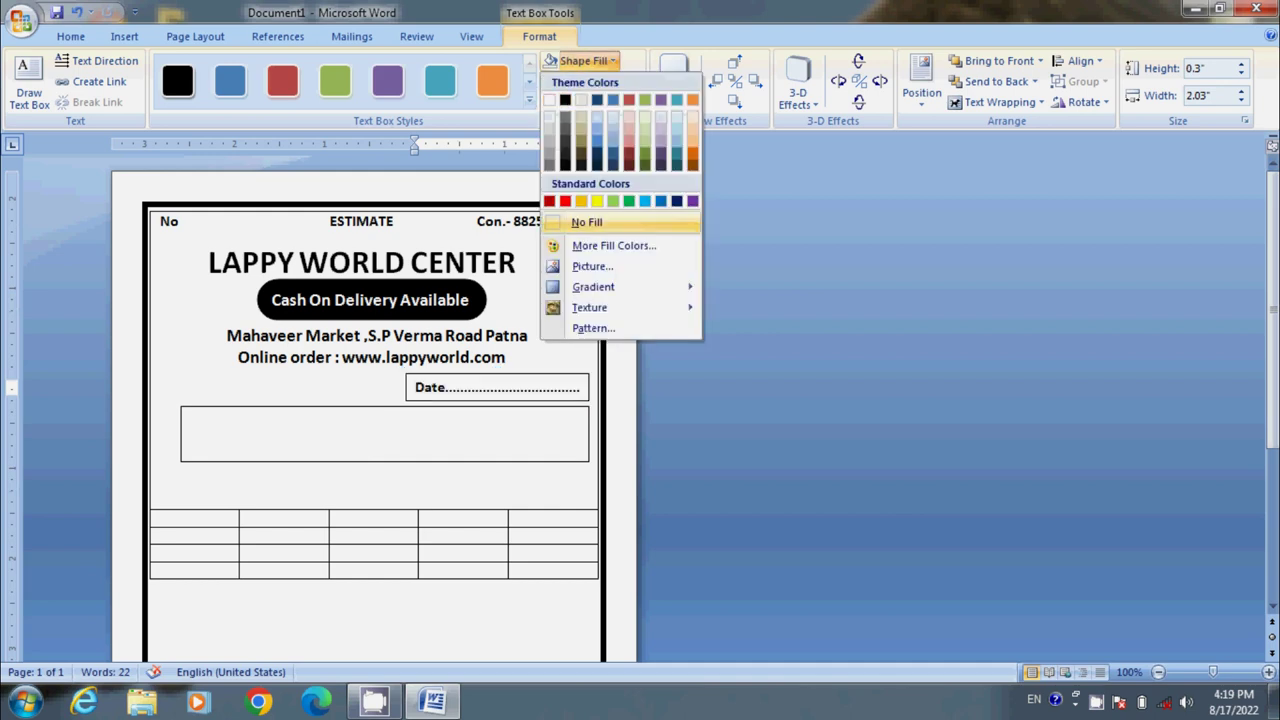
left_click(586, 222)
left_click(595, 81)
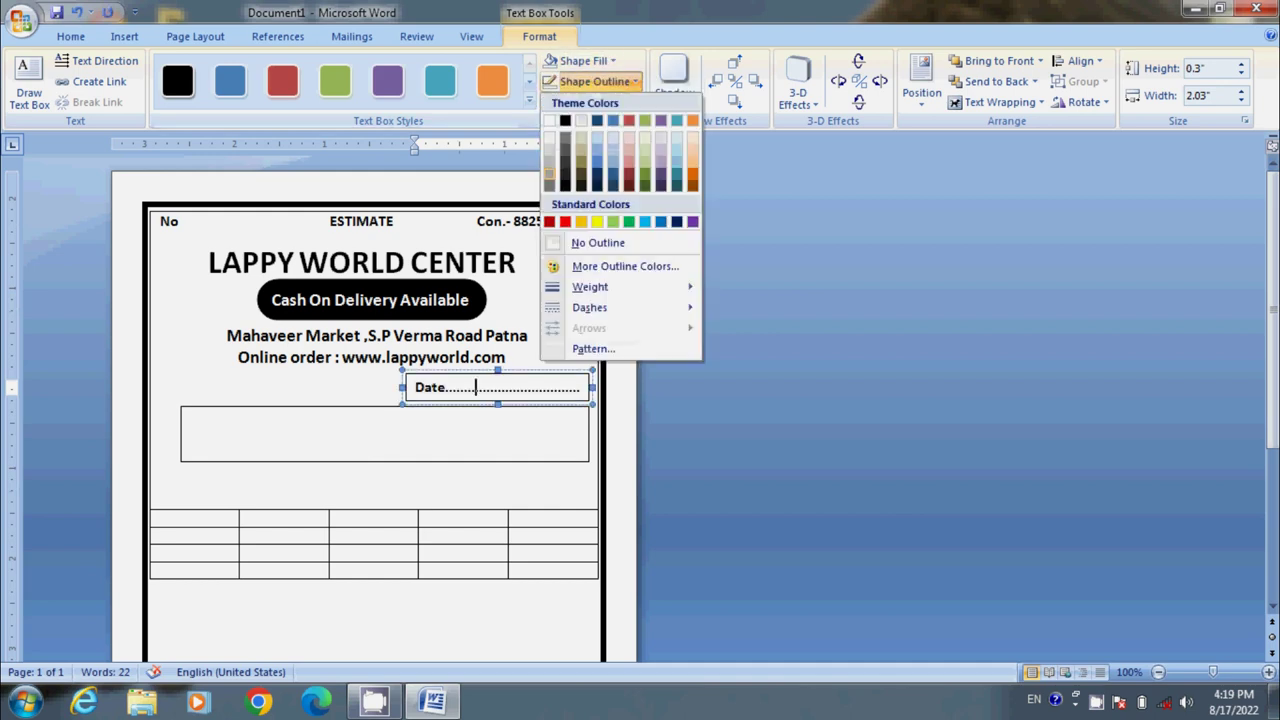
left_click(598, 243)
Make the wide box taller and type the dotted Name and Address lines in it.
left_click(385, 407)
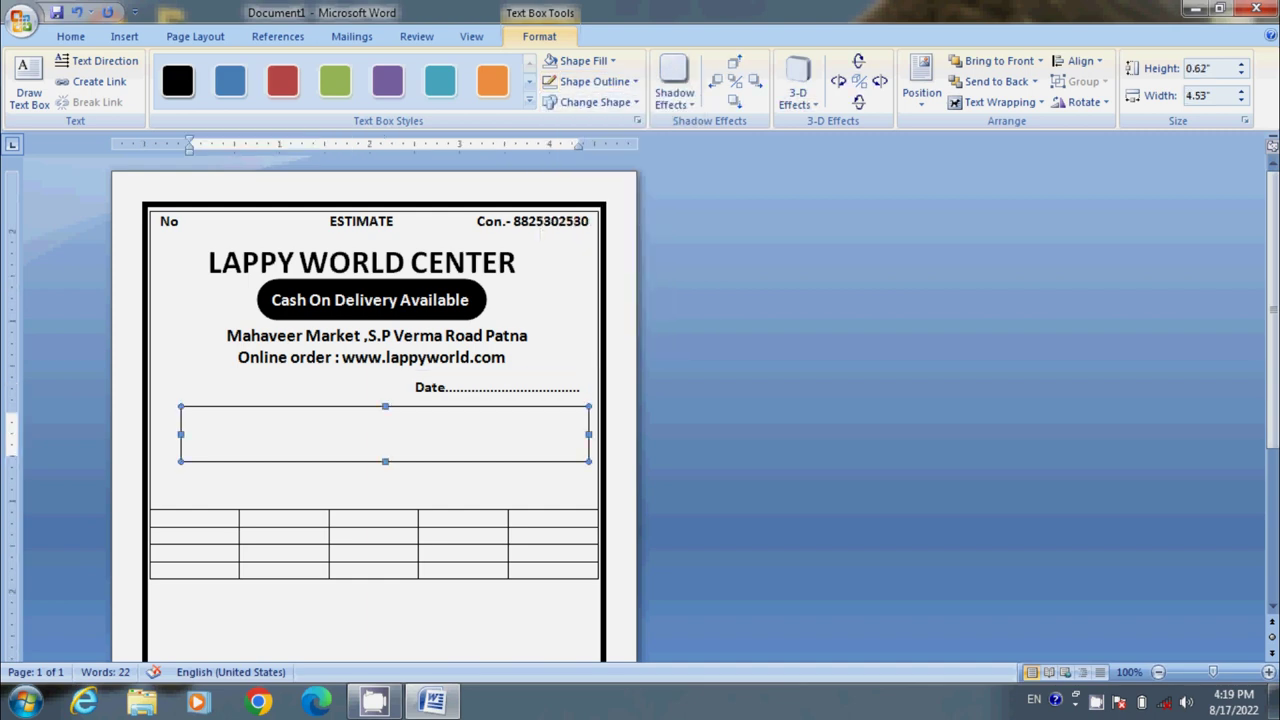
left_click(385, 433)
left_click_drag(385, 406, 385, 395)
left_click(190, 408)
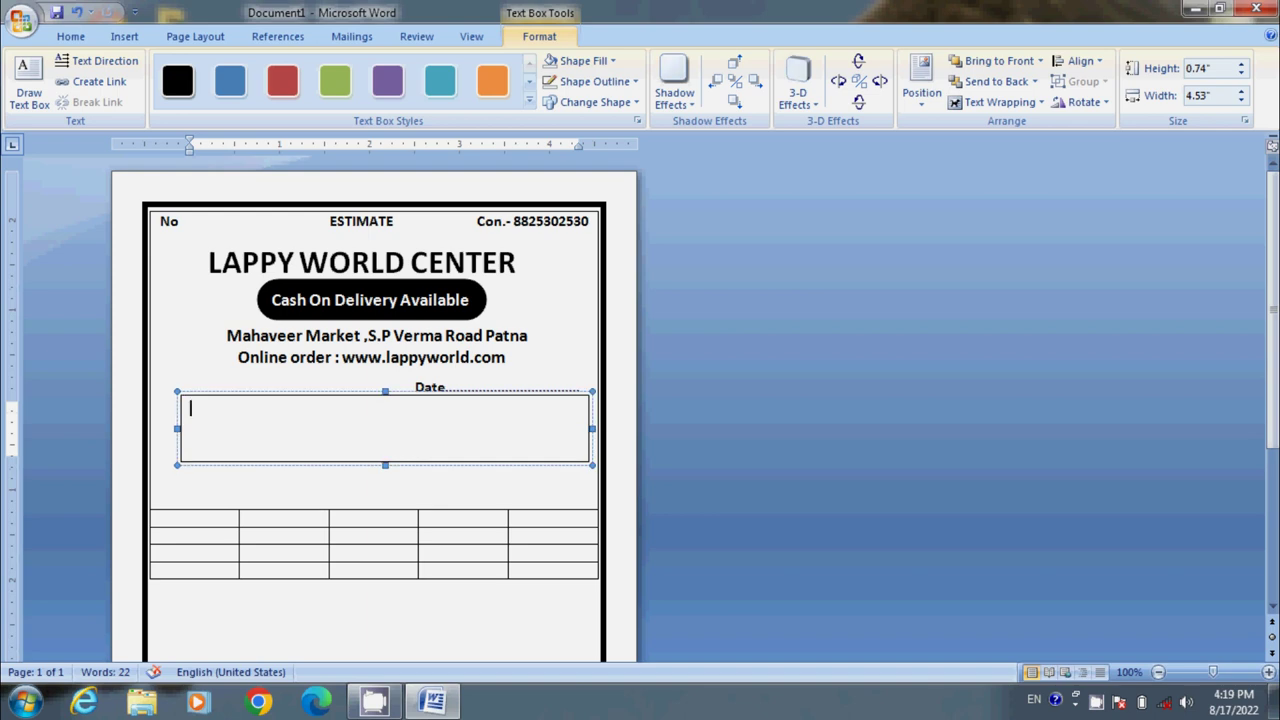
type("Name.................................................................................................... ")
type("A")
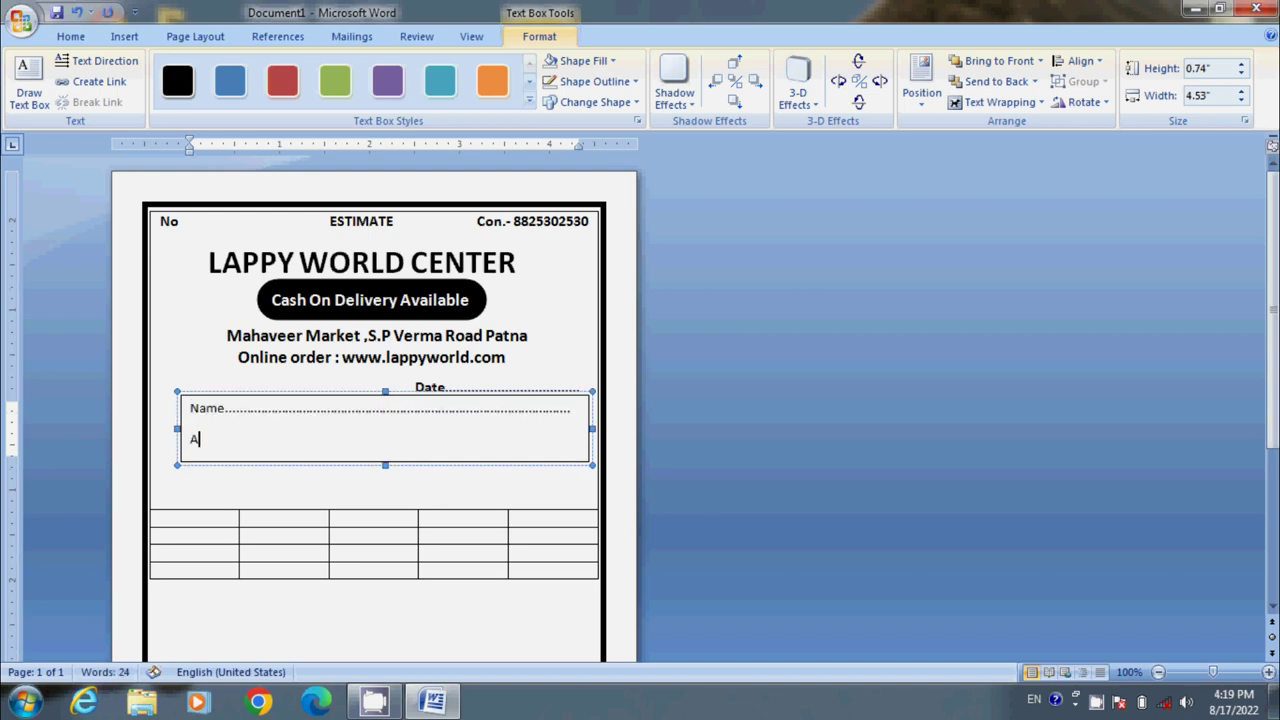
type("dd")
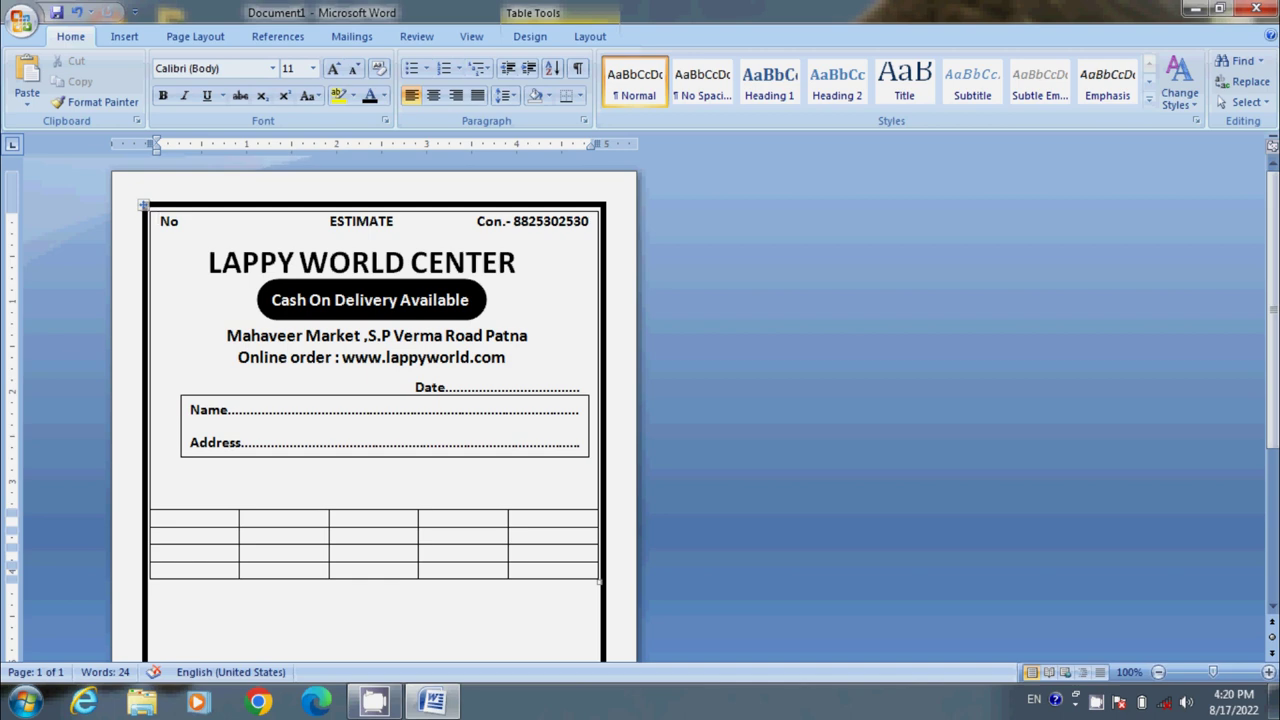
Set the Name/Address text box to no fill and no outline.
left_click(314, 409)
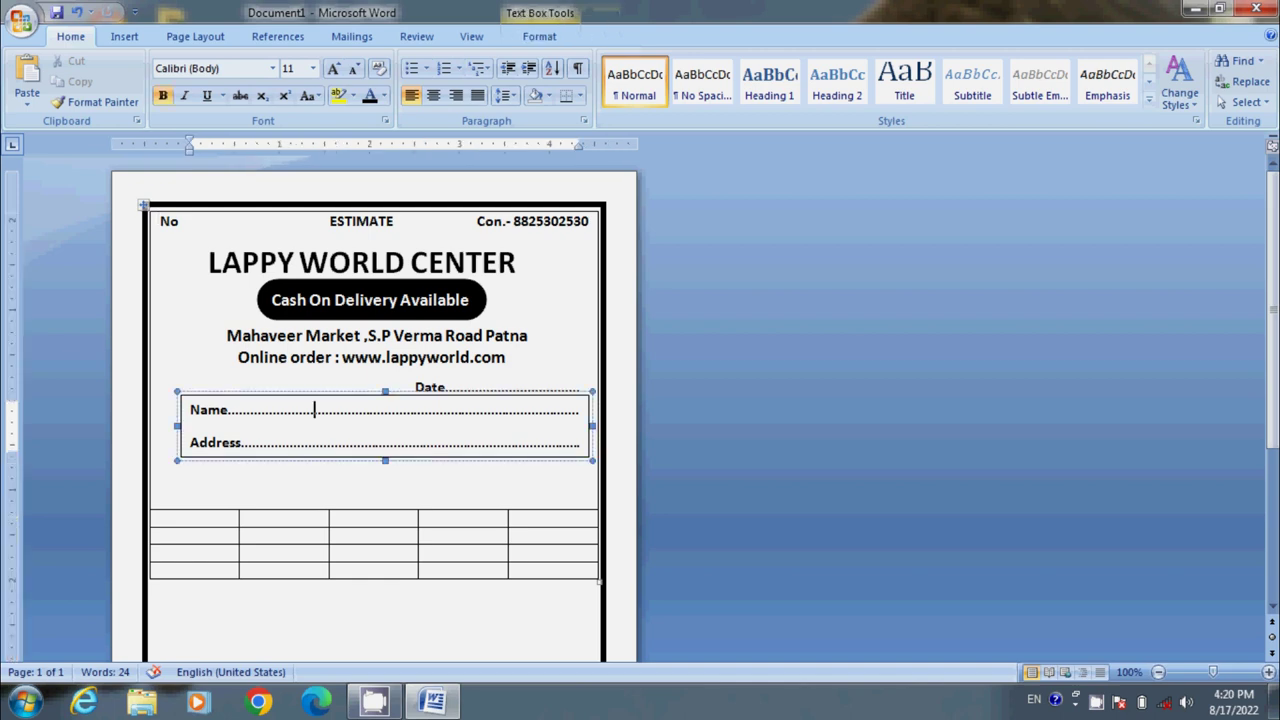
left_click(539, 36)
left_click(580, 60)
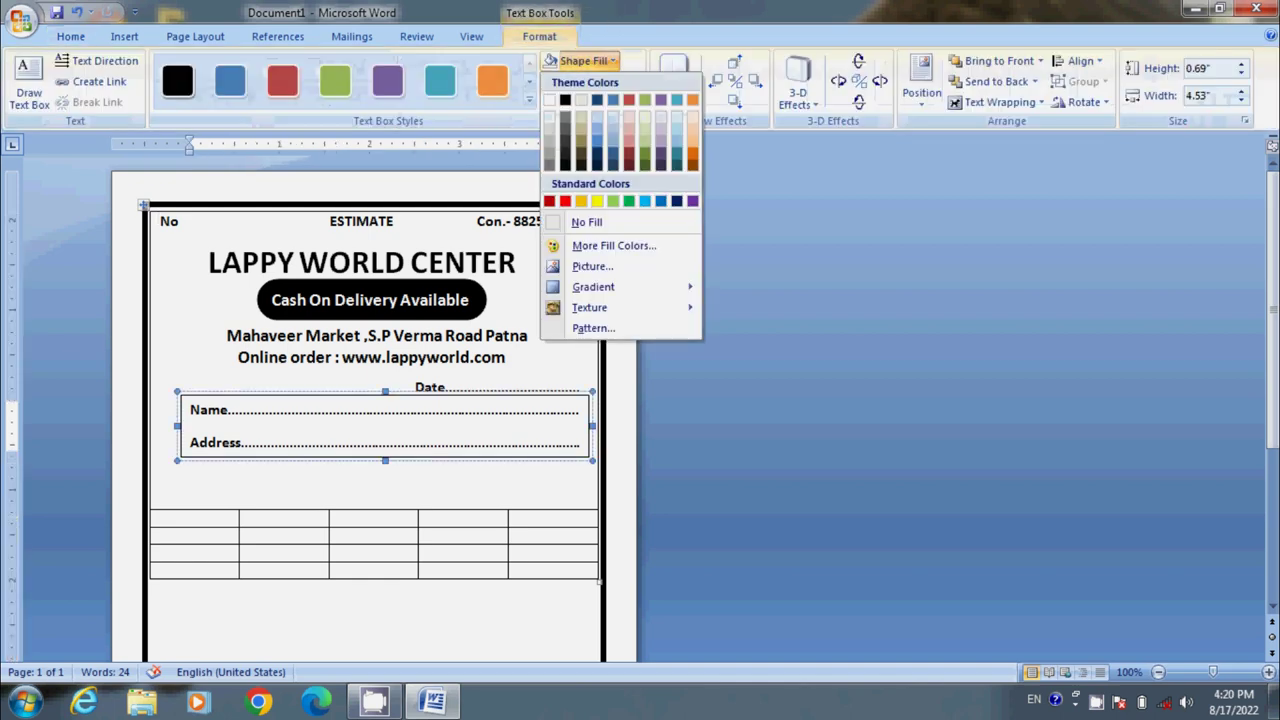
left_click(586, 222)
left_click(594, 81)
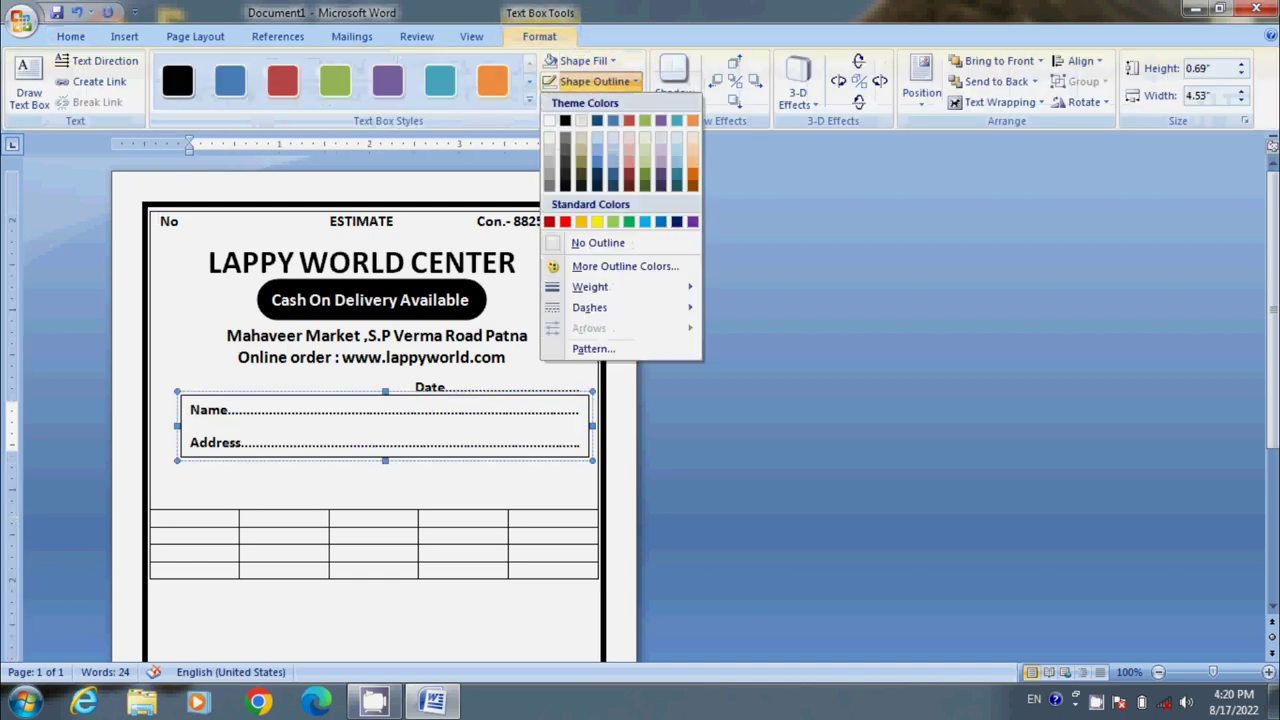
left_click(590, 243)
left_click(370, 485)
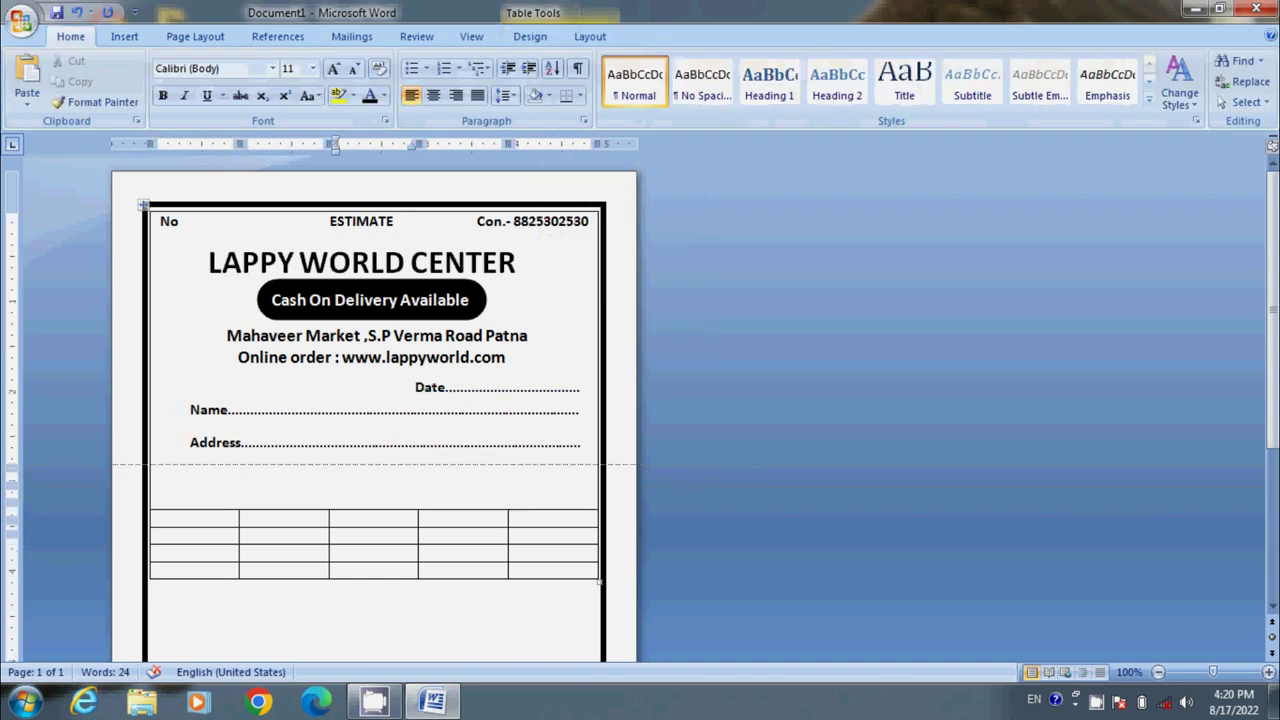
Remove the blank line above the item table and make its rows taller.
key("BackSpace")
key("BackSpace")
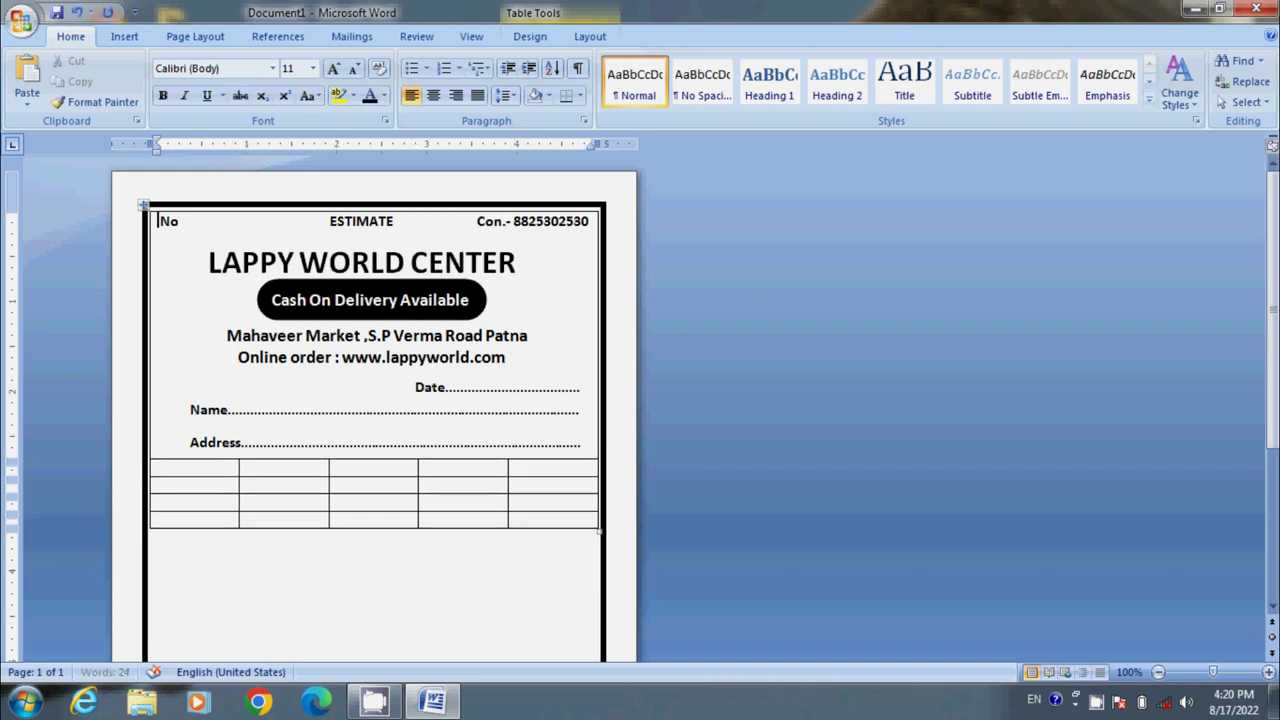
key("Return")
key("Return")
key("Return")
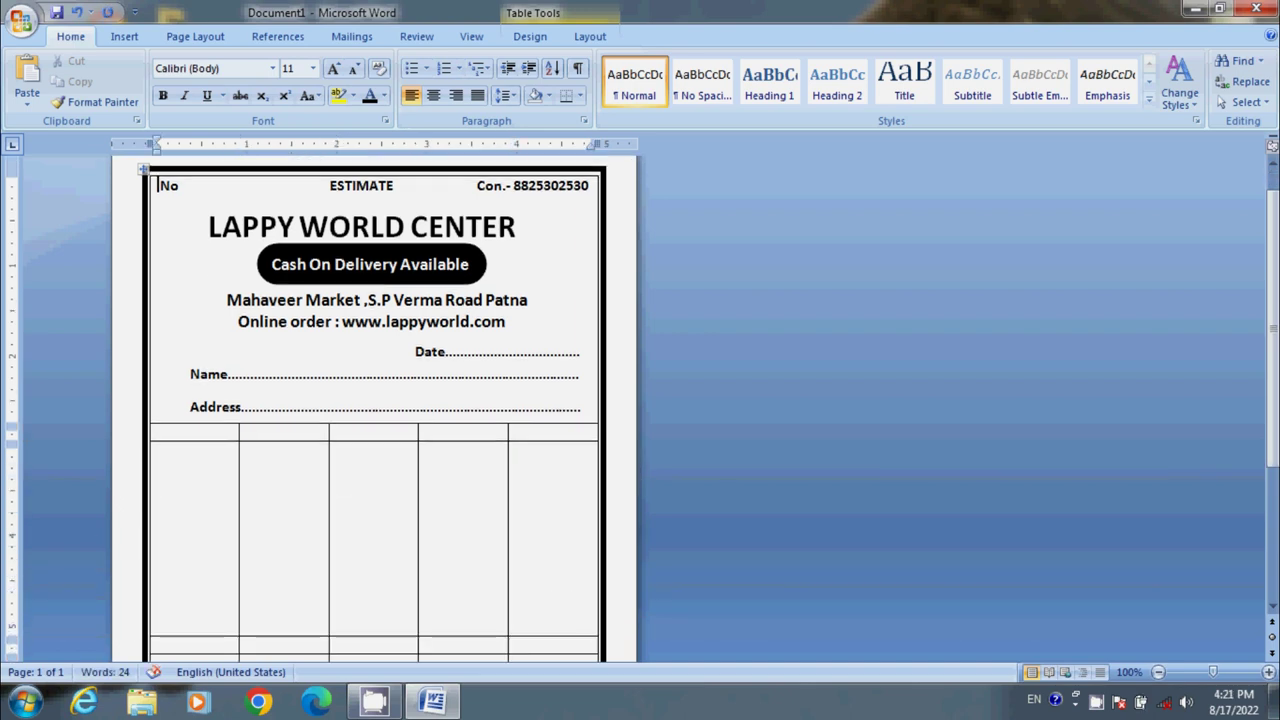
scroll(370, 400, "down", 1)
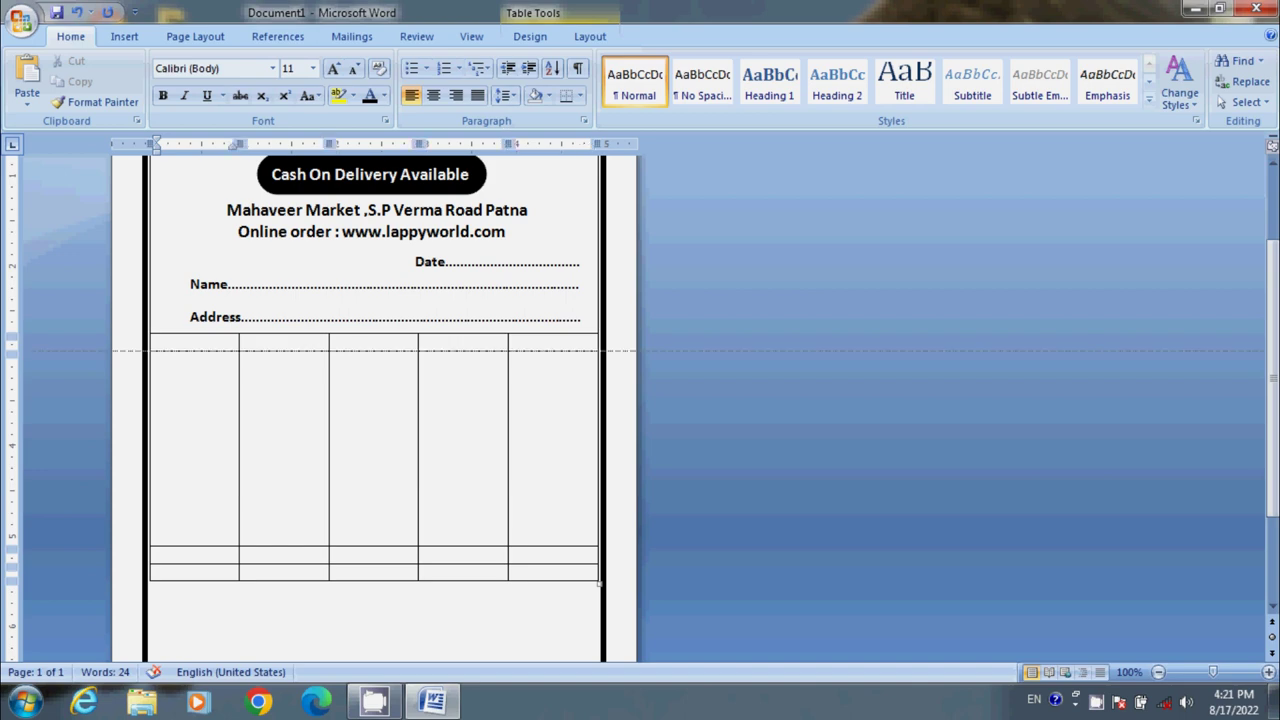
left_click_drag(12, 351, 12, 372)
Narrow the first table column and widen the second and third columns.
scroll(12, 372, "up", 1)
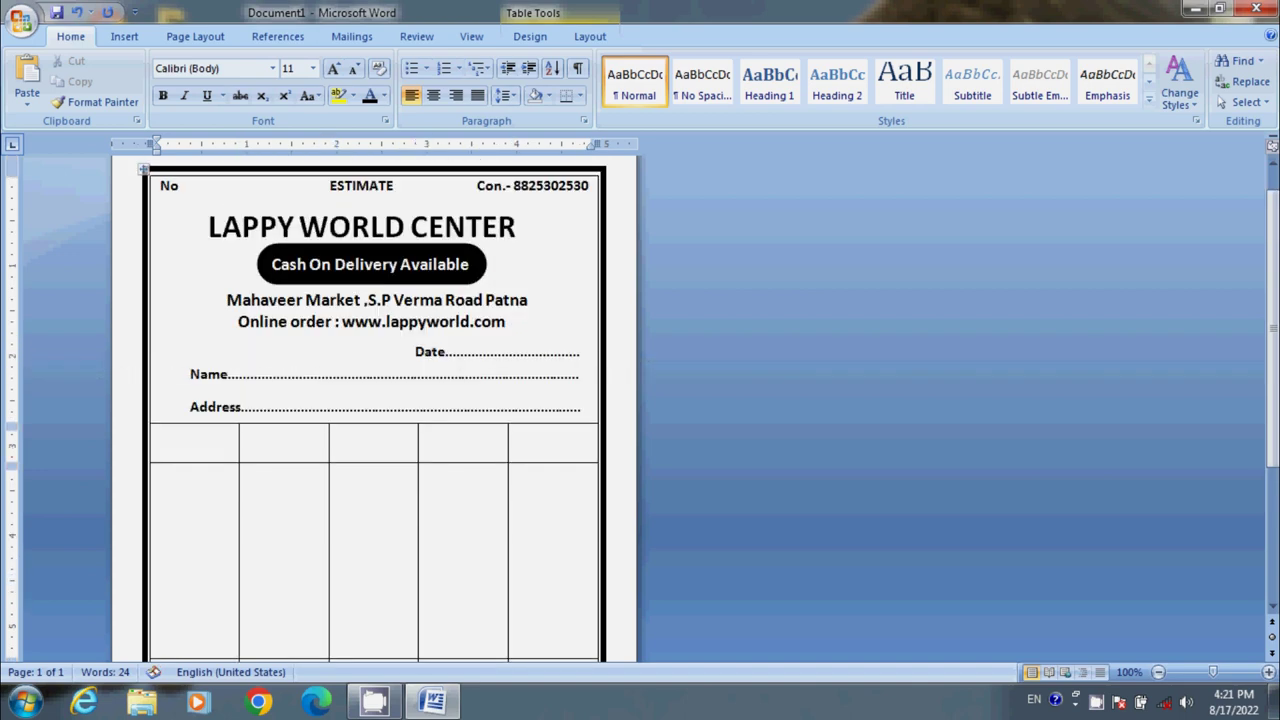
left_click_drag(239, 144, 196, 144)
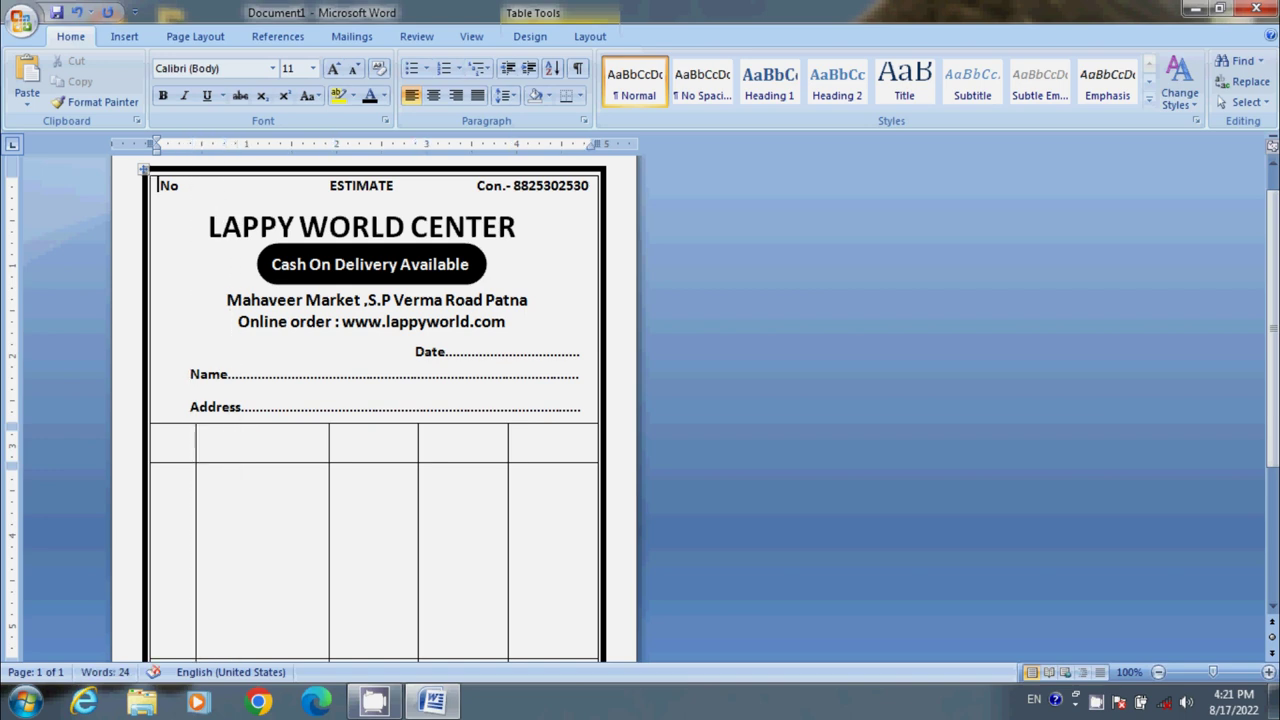
left_click_drag(330, 144, 348, 144)
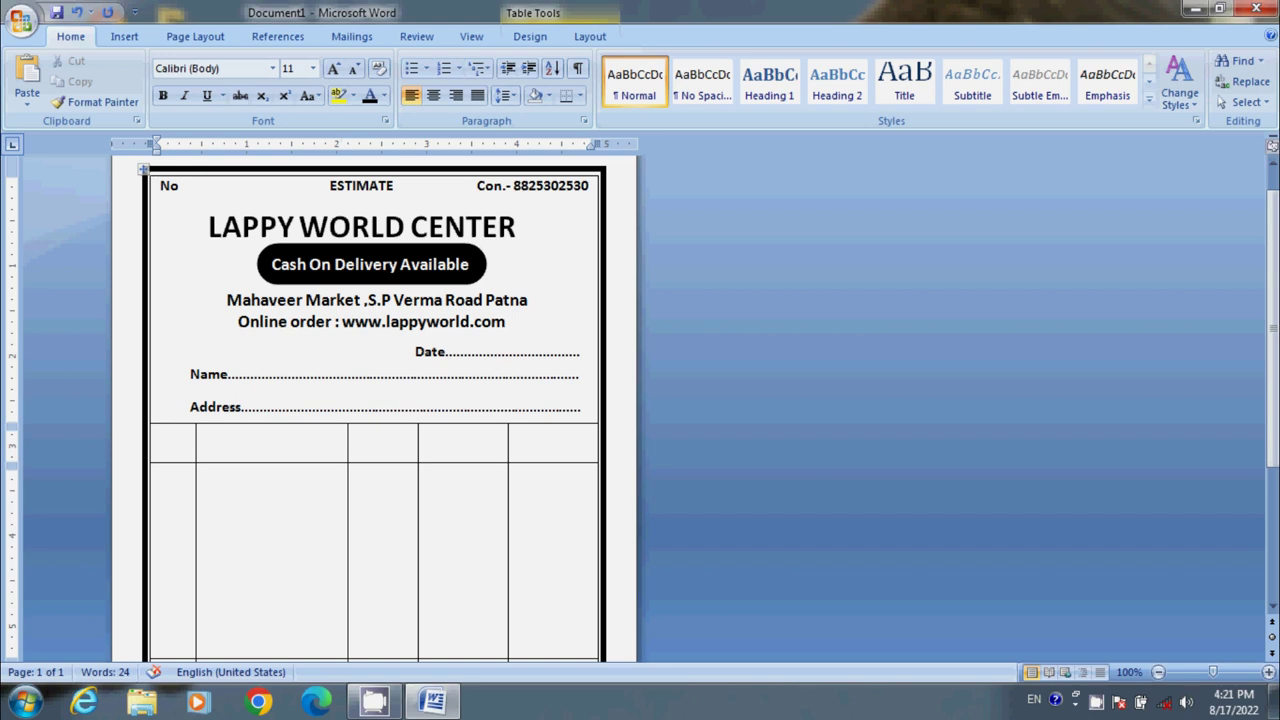
left_click_drag(418, 144, 432, 144)
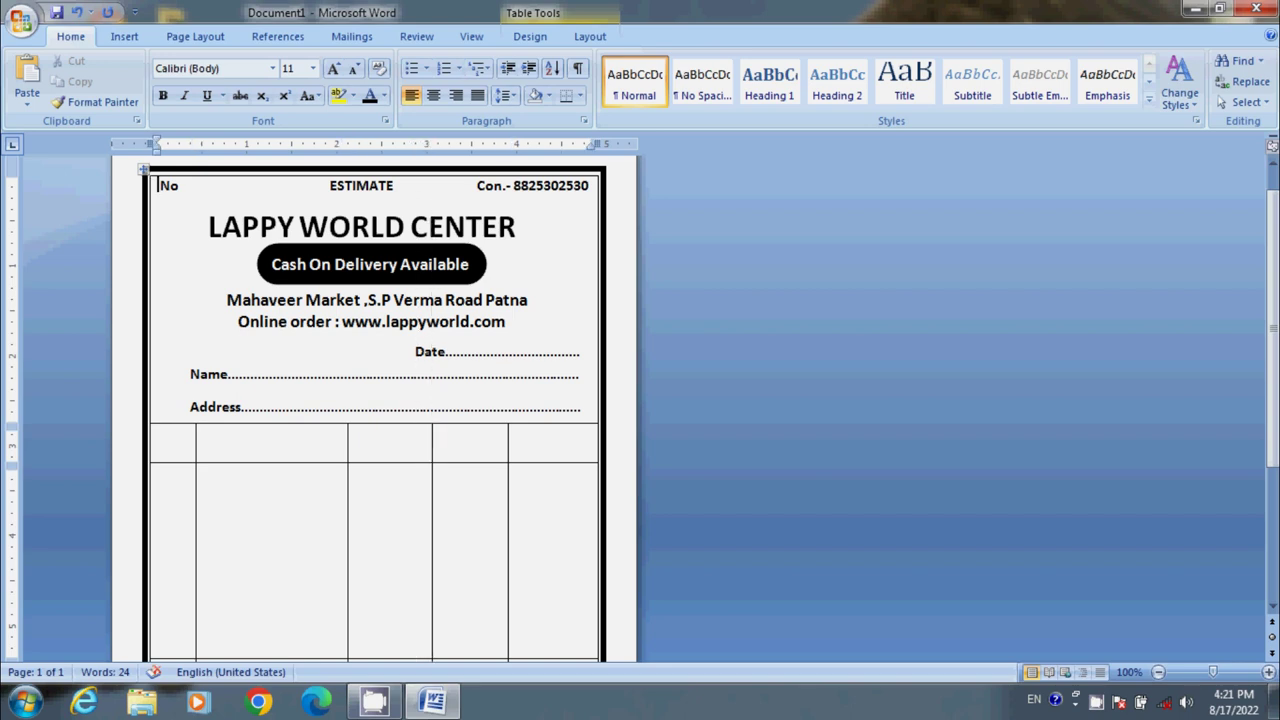
left_click(160, 432)
Type 'Sl.' and 'No' on two lines in the first header cell, bold at 12 pt.
type("S")
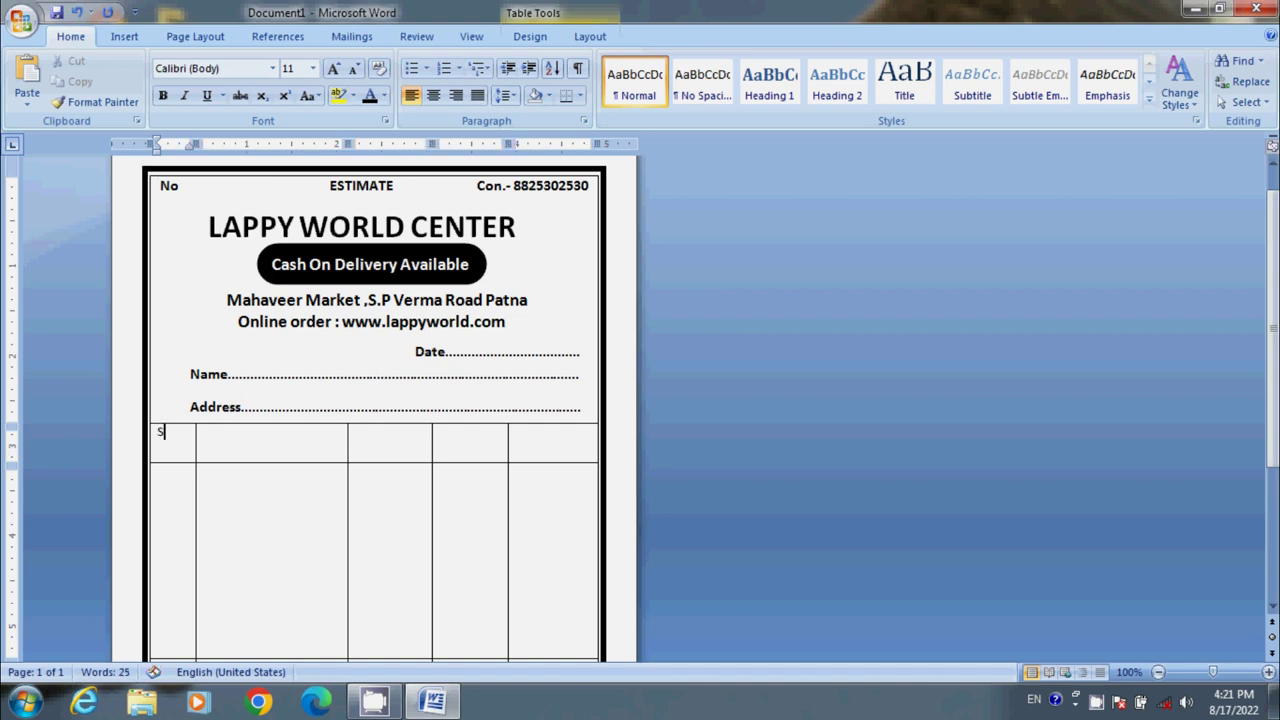
type("l.")
key("Return")
type("N")
type("o")
left_click_drag(175, 449, 156, 431)
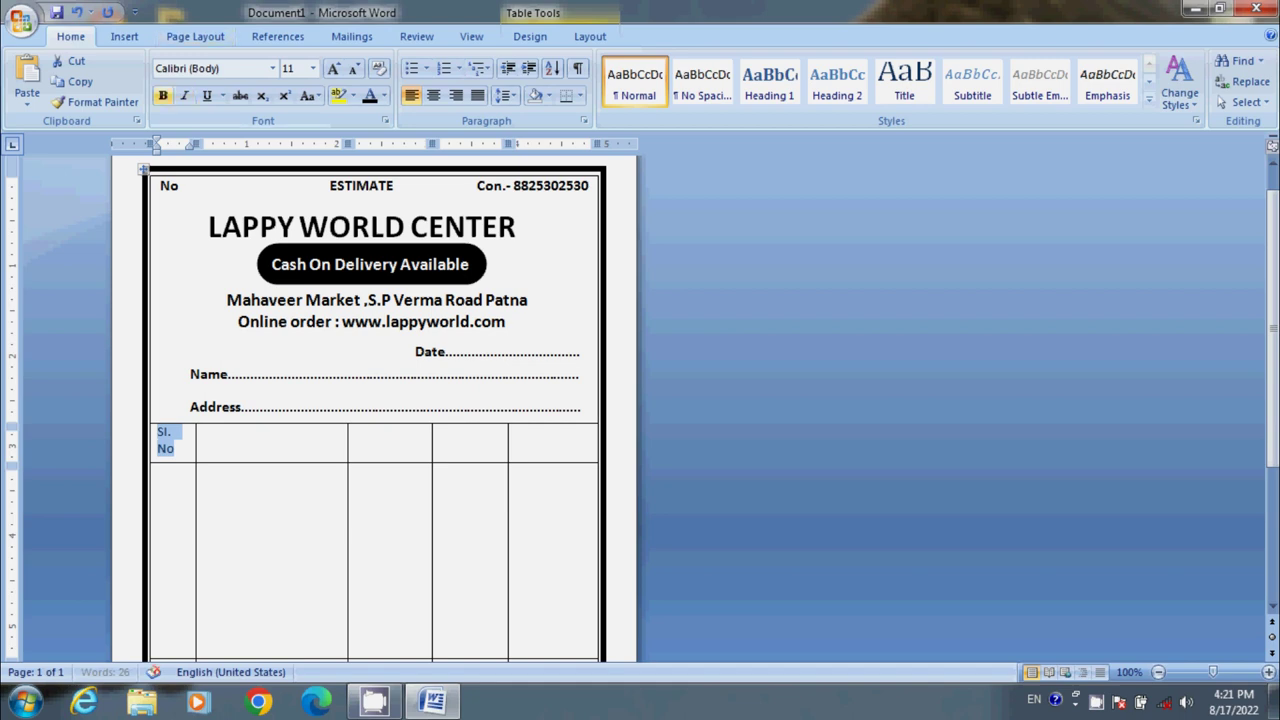
left_click(162, 95)
left_click(333, 68)
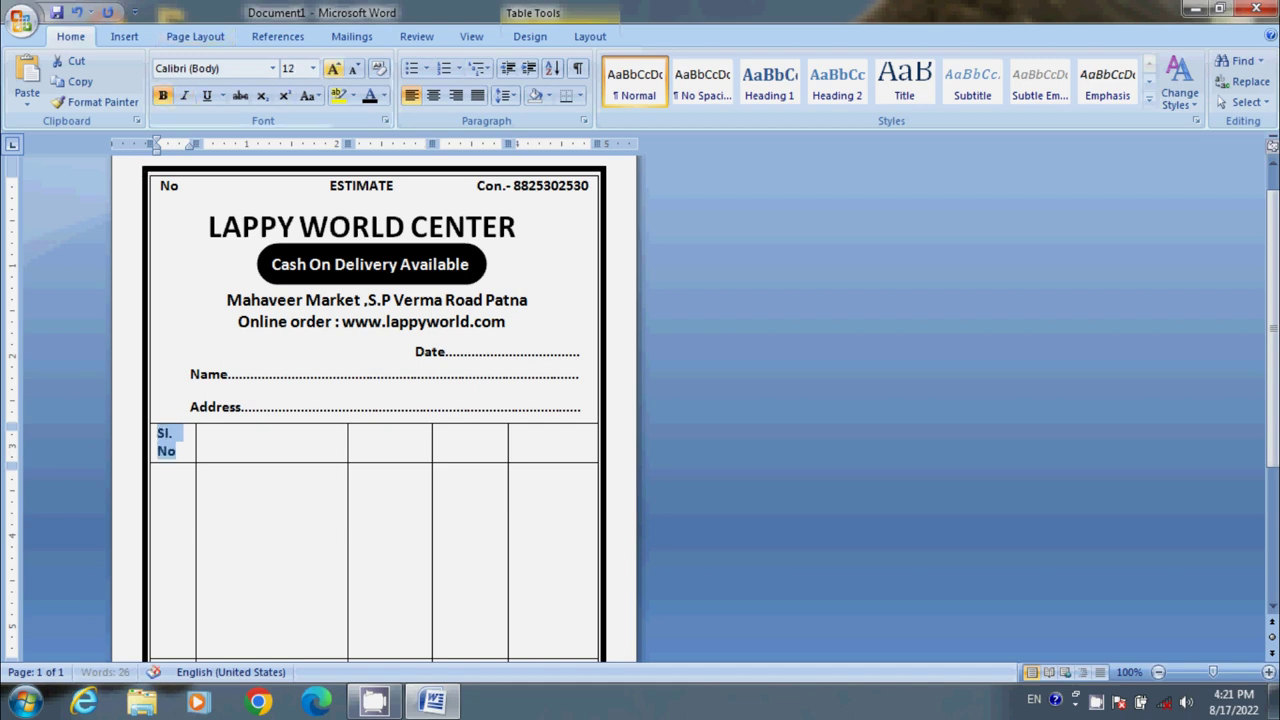
left_click(205, 435)
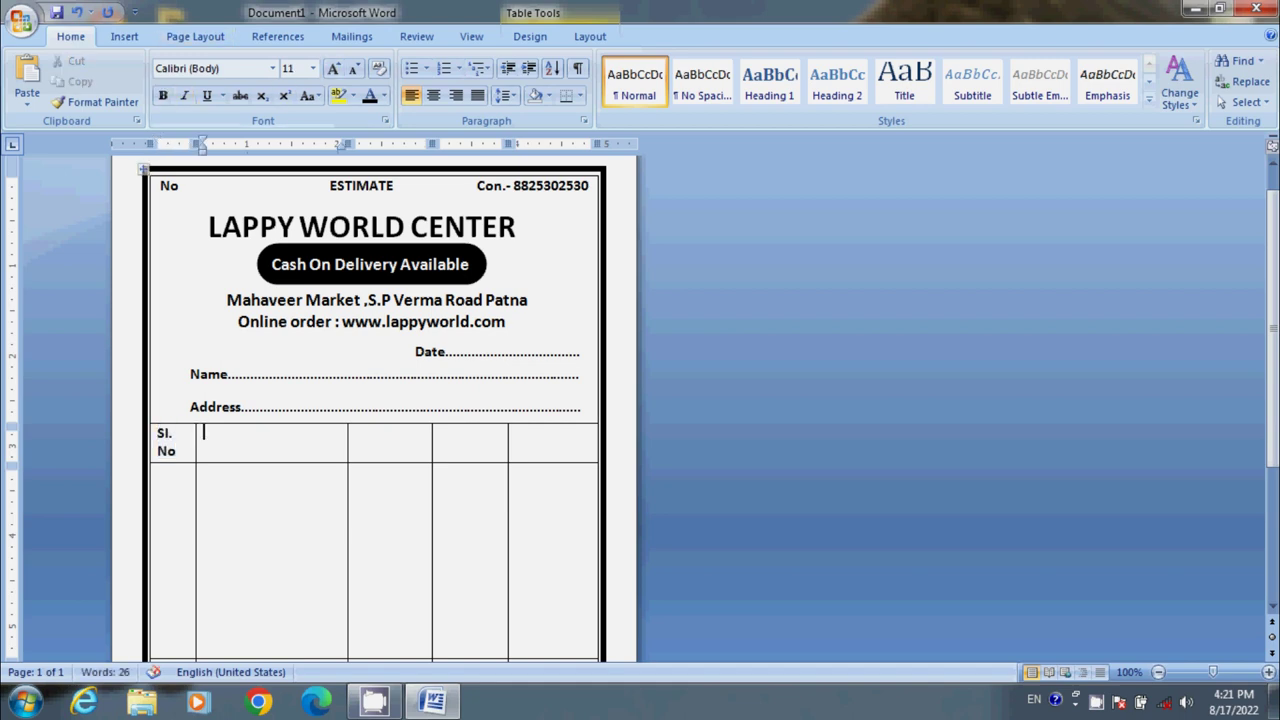
left_click(124, 36)
Add a text box in the second header cell reading 'PARITCULAR' in bold 12 pt.
left_click(284, 80)
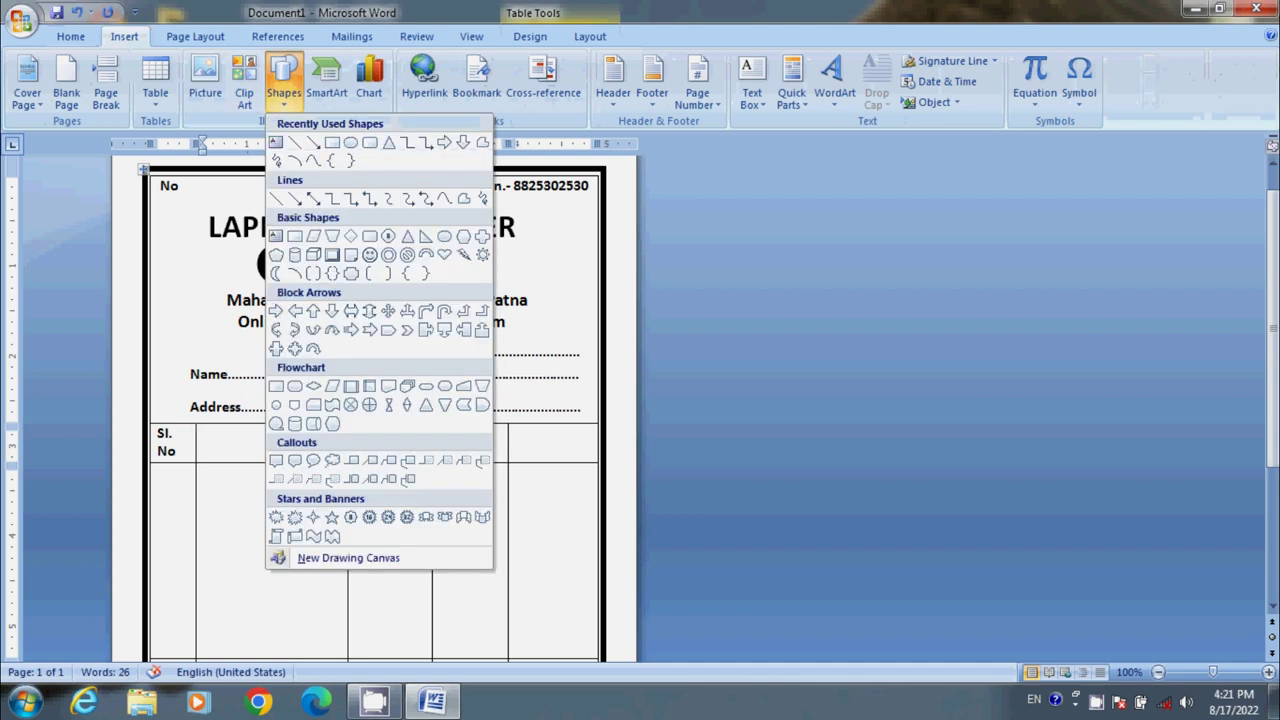
left_click(275, 142)
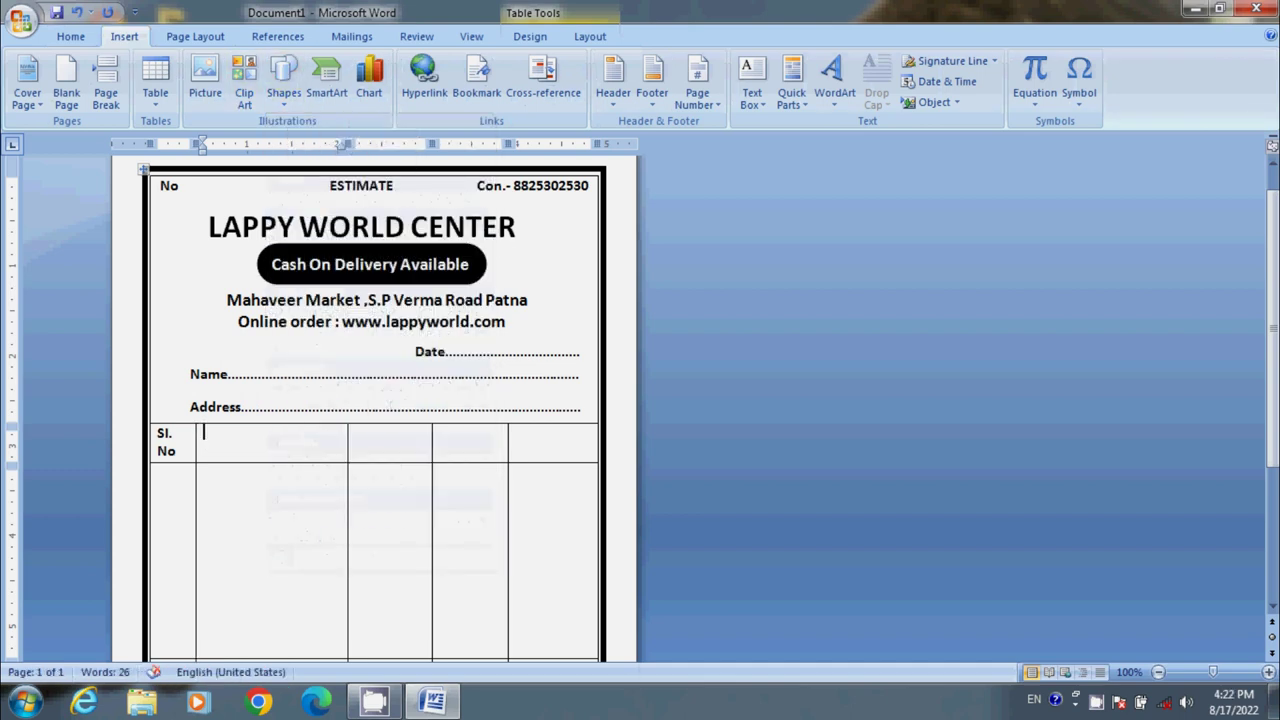
left_click_drag(206, 431, 335, 462)
type("PAR")
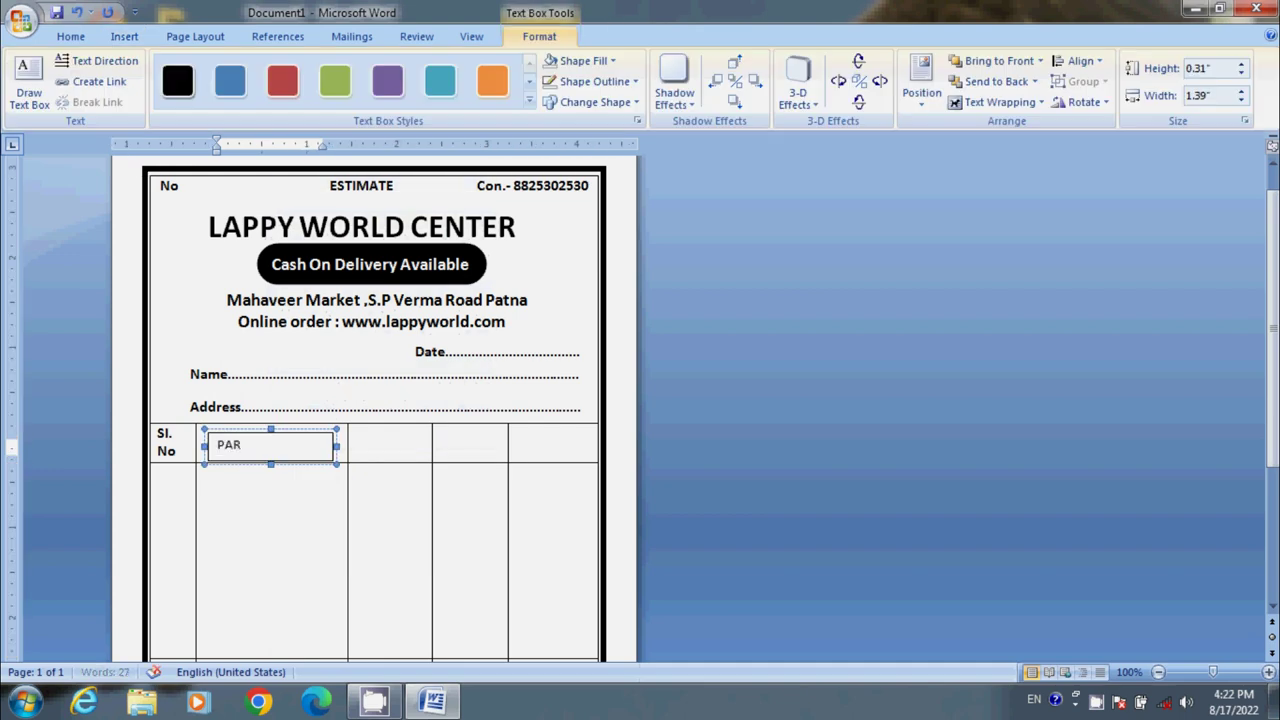
type("ITCU")
type("LAR")
key("ctrl+a")
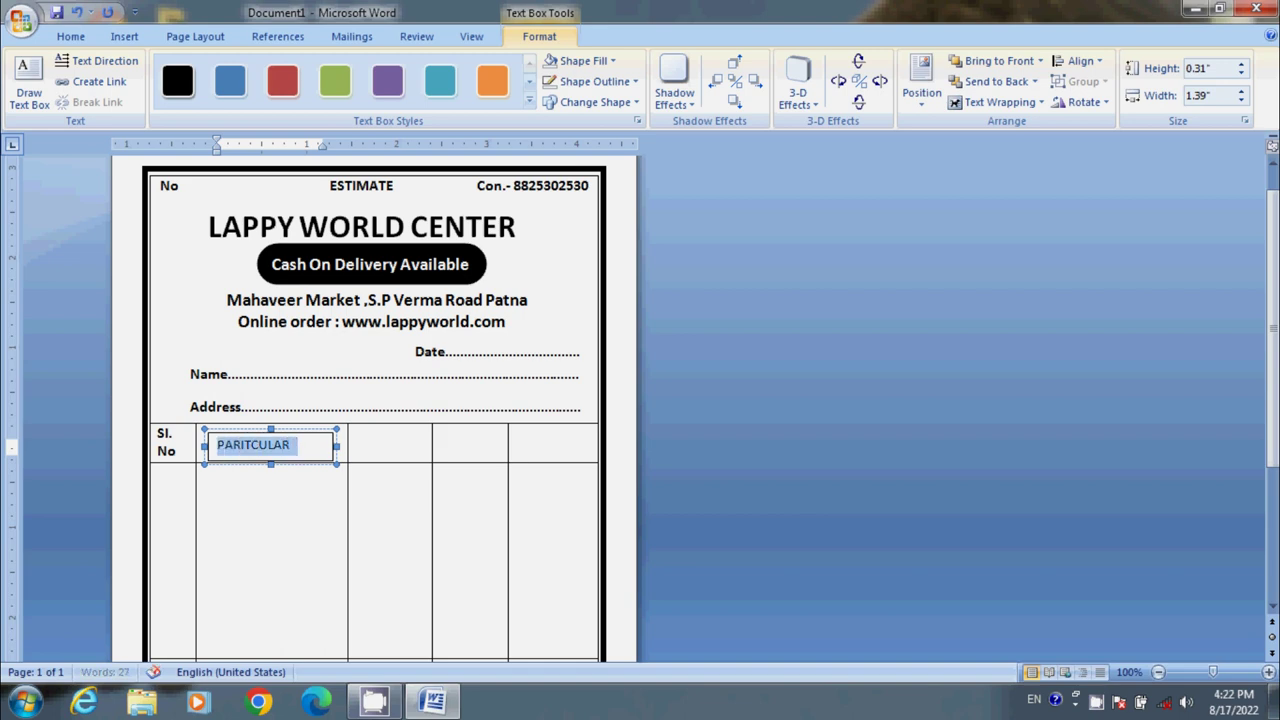
left_click(70, 36)
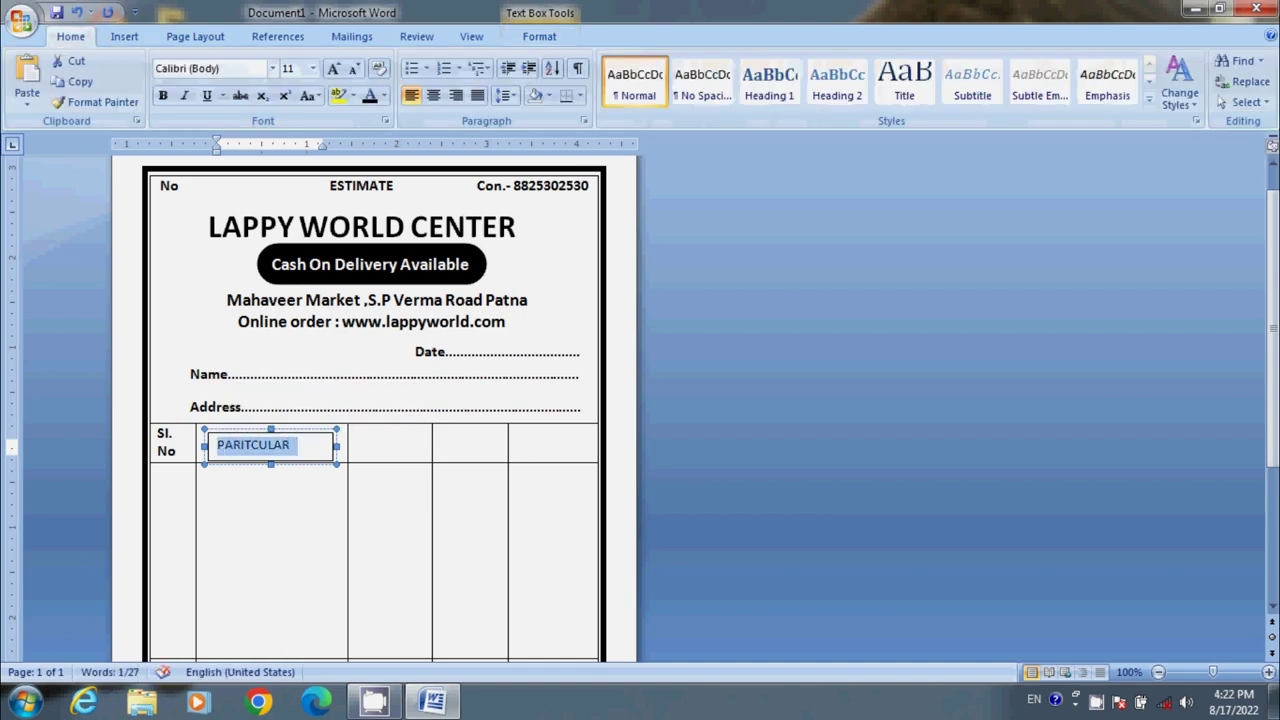
left_click(162, 95)
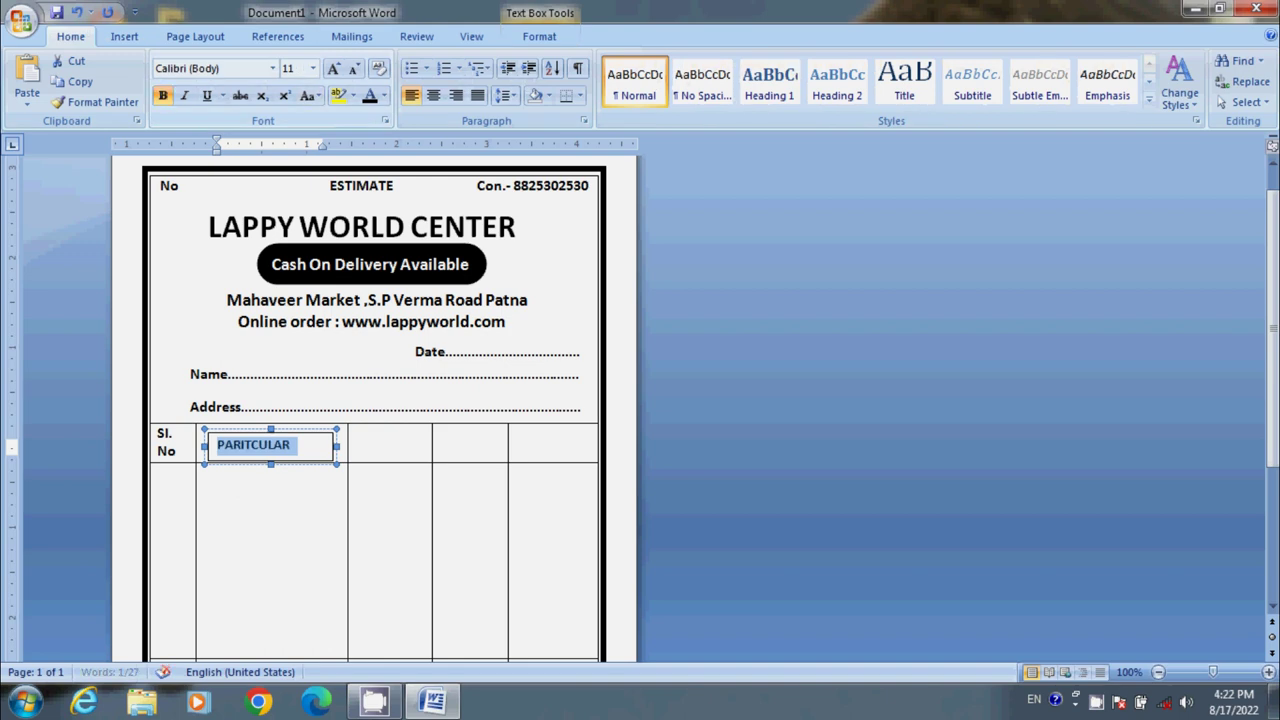
left_click(334, 68)
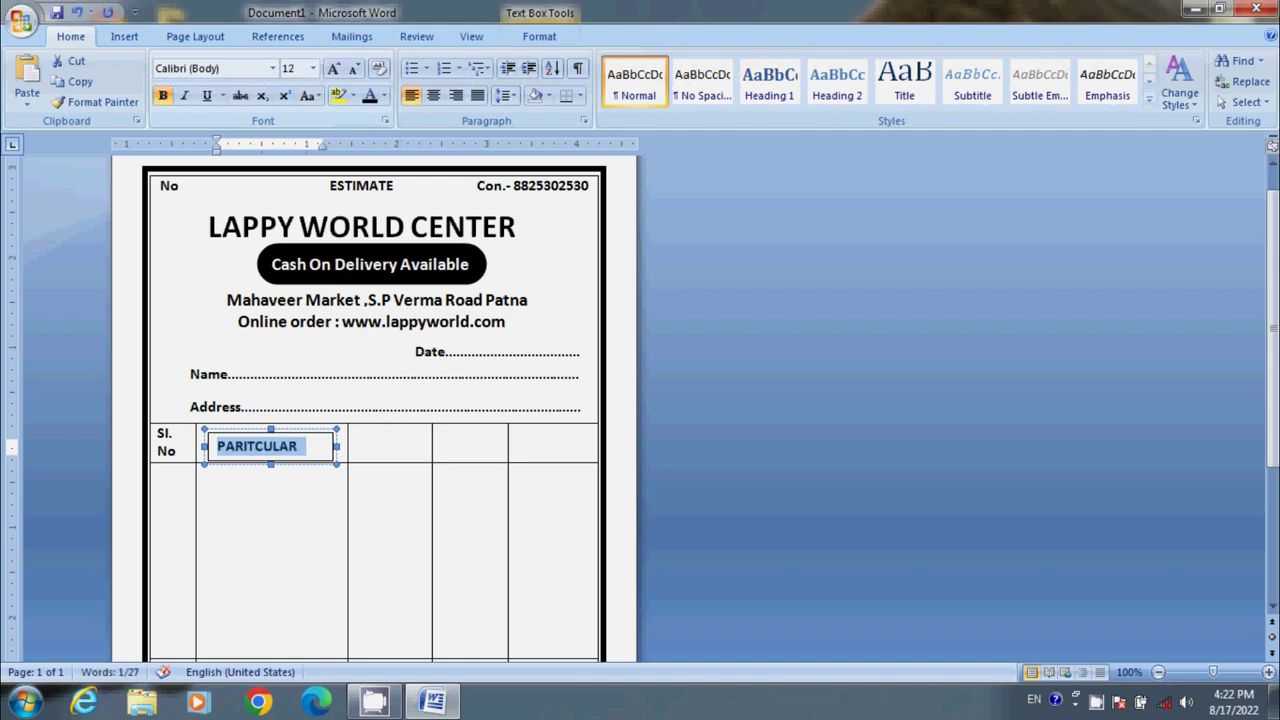
left_click(298, 446)
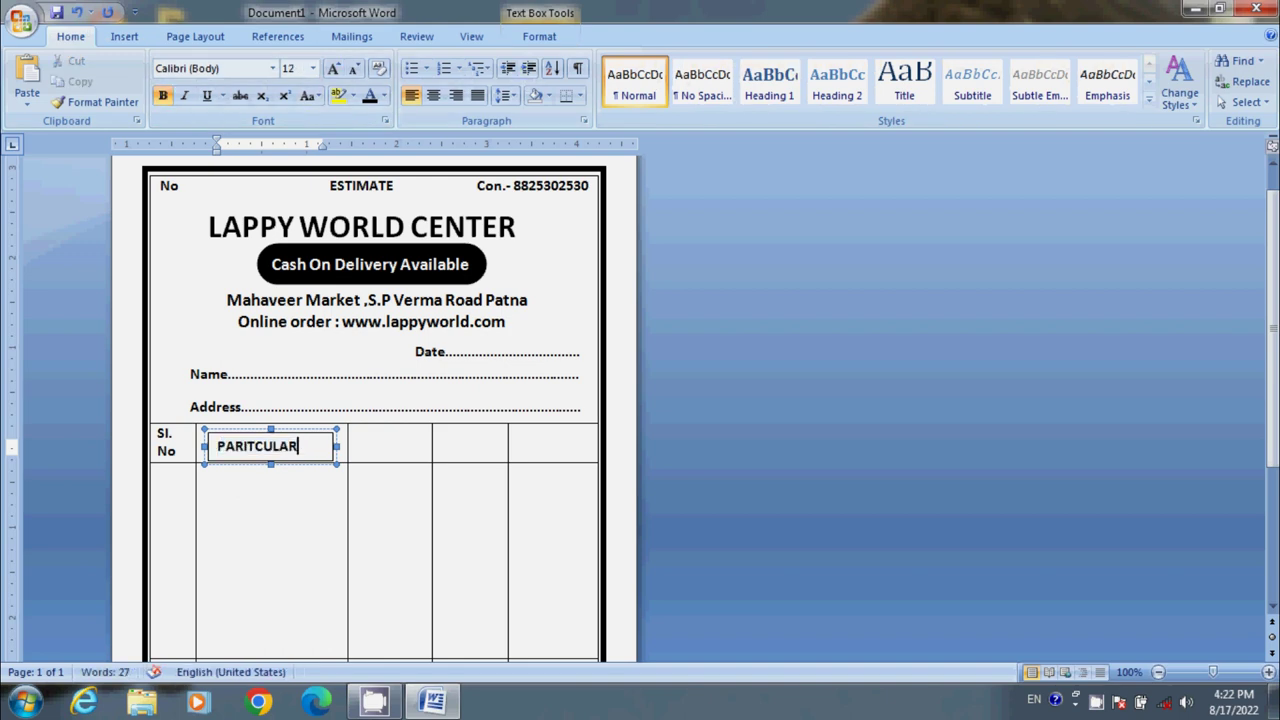
Set the PARITCULAR text box to no fill and no outline.
left_click(539, 36)
left_click(583, 60)
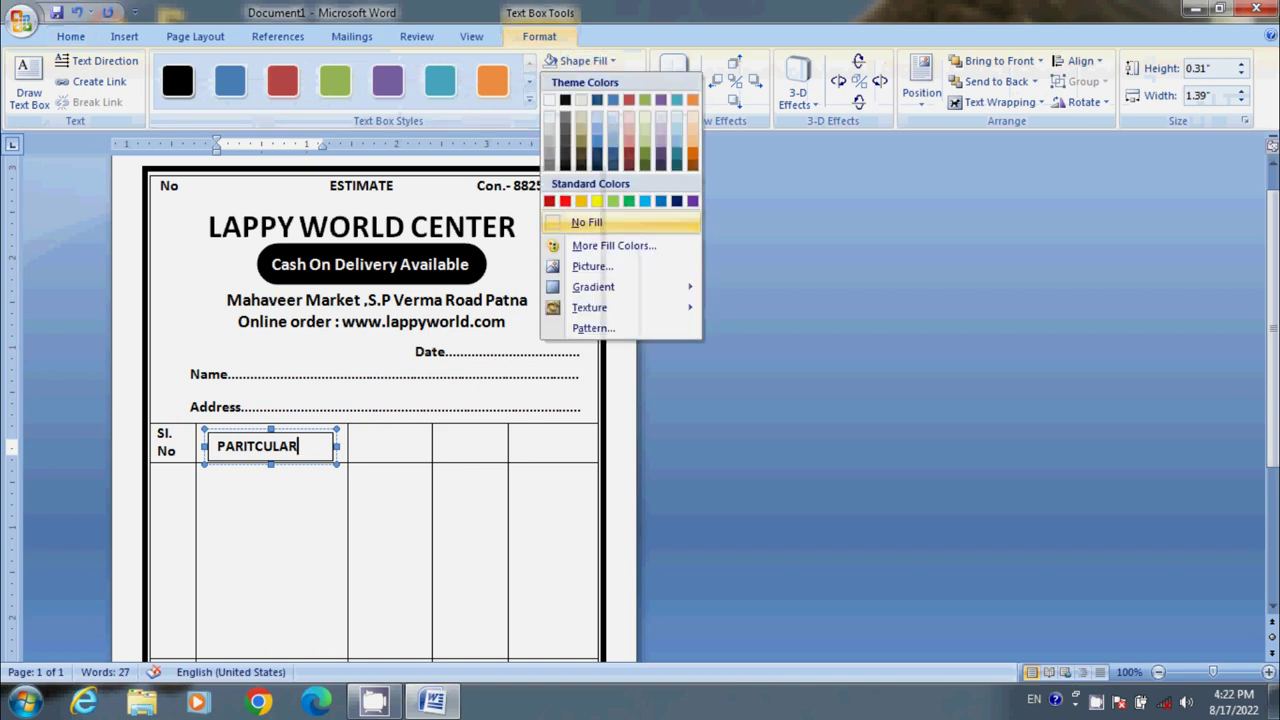
left_click(586, 222)
left_click(594, 81)
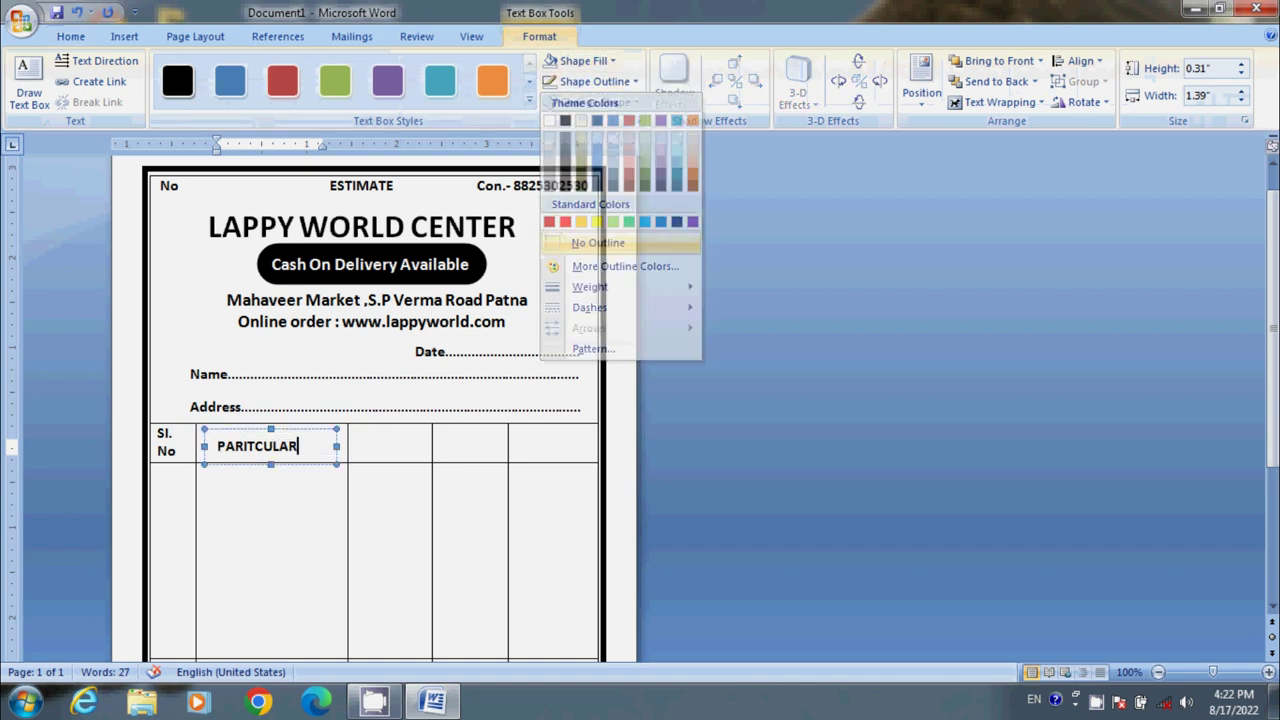
left_click(598, 243)
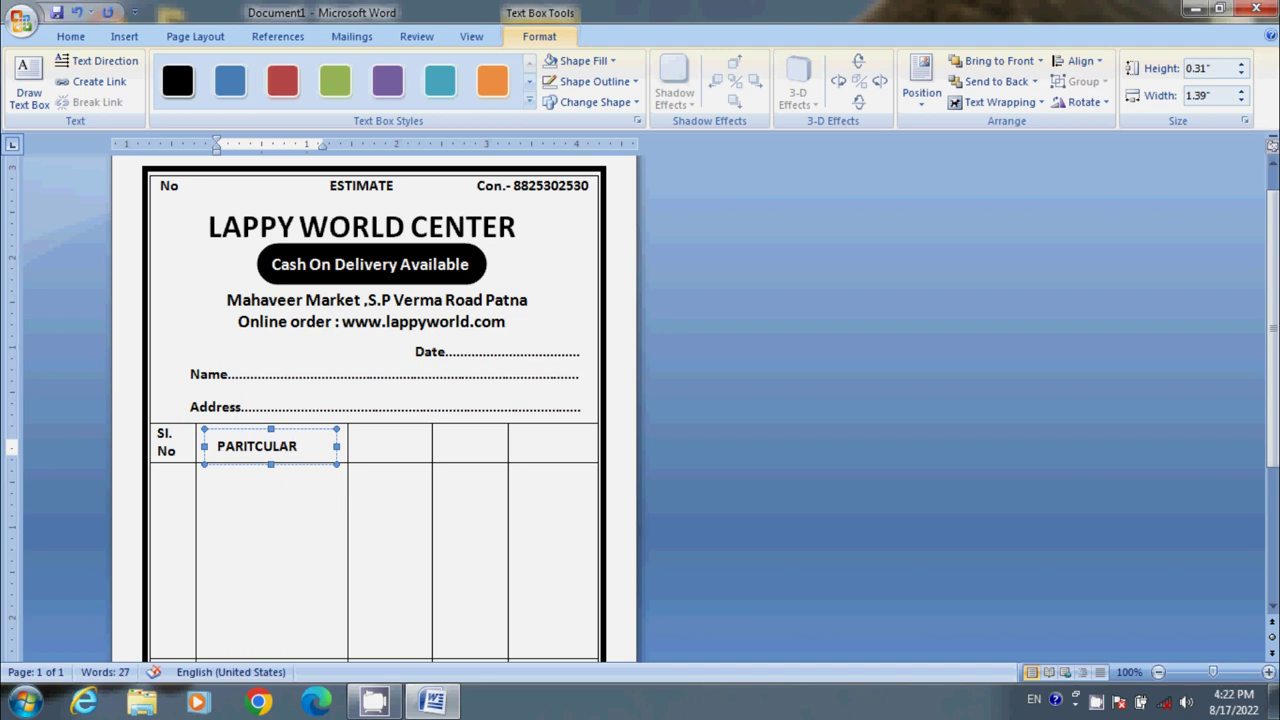
Copy the heading box into the next column, change it to 'Qnty', and reposition it.
left_click_drag(270, 464, 395, 456)
left_click(423, 439)
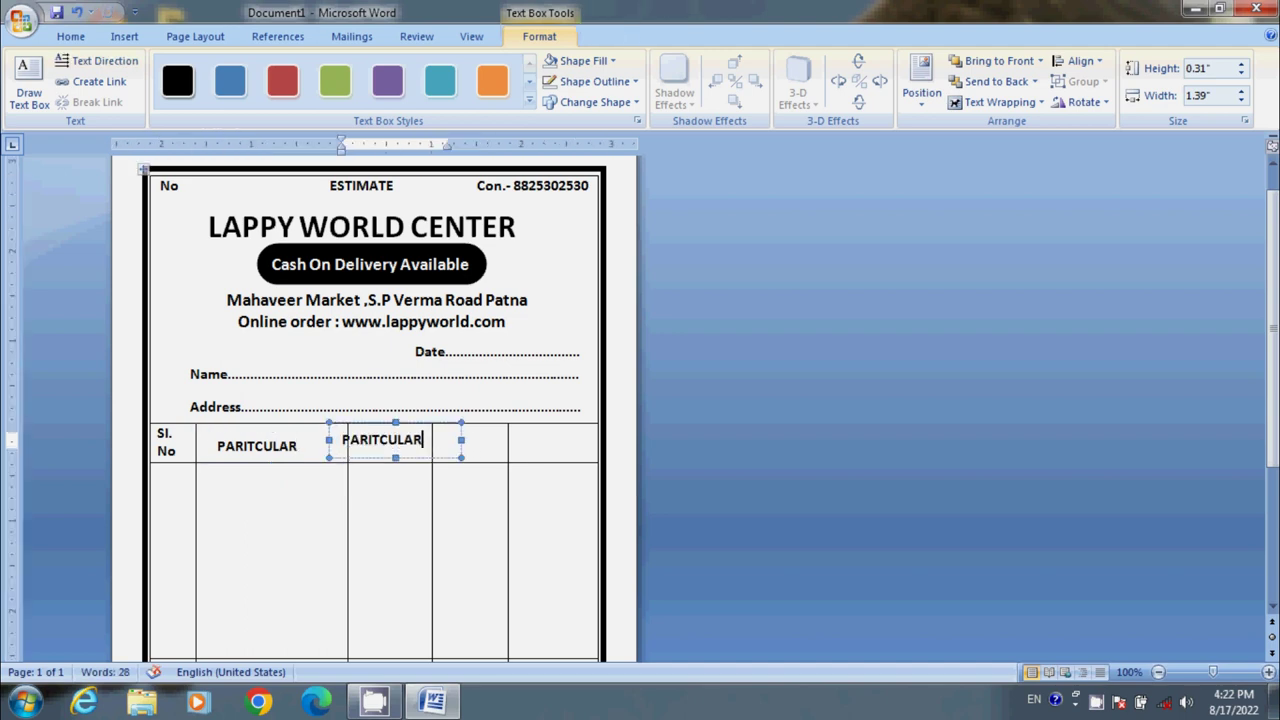
key("BackSpace")
key("BackSpace")
key("BackSpace")
key("BackSpace")
key("BackSpace")
key("BackSpace")
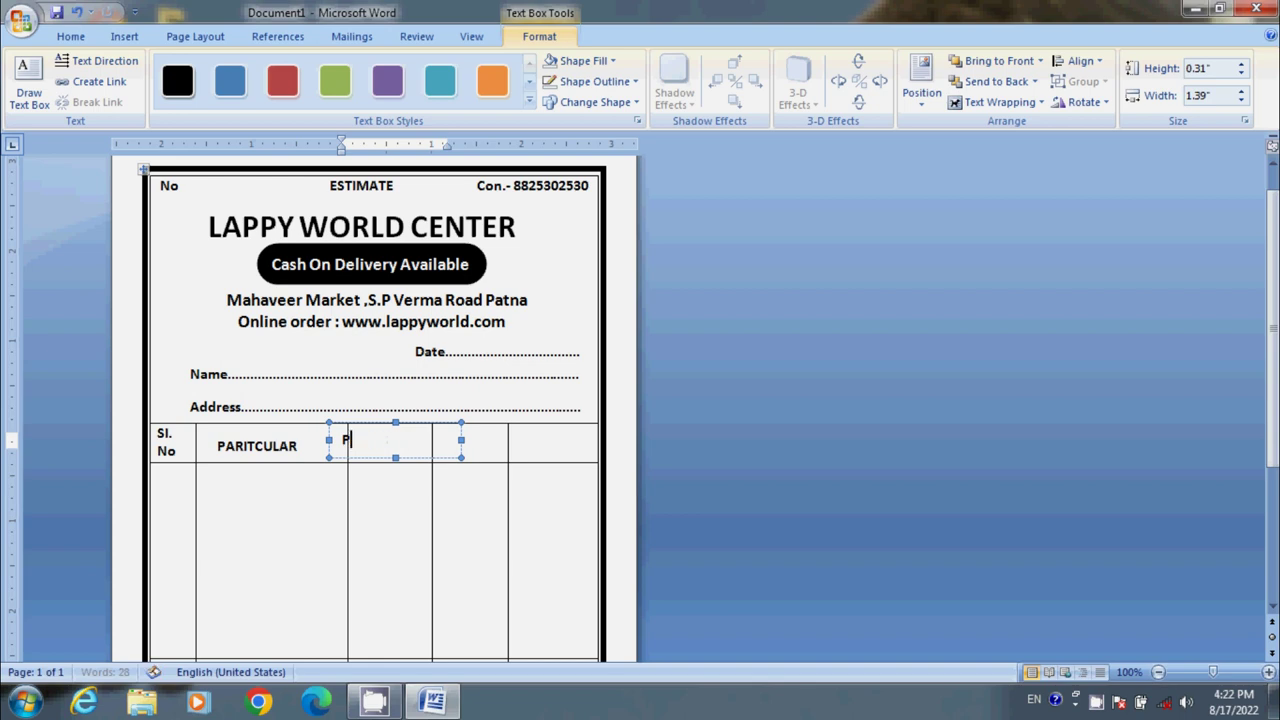
key("BackSpace")
type("Q")
type("nty")
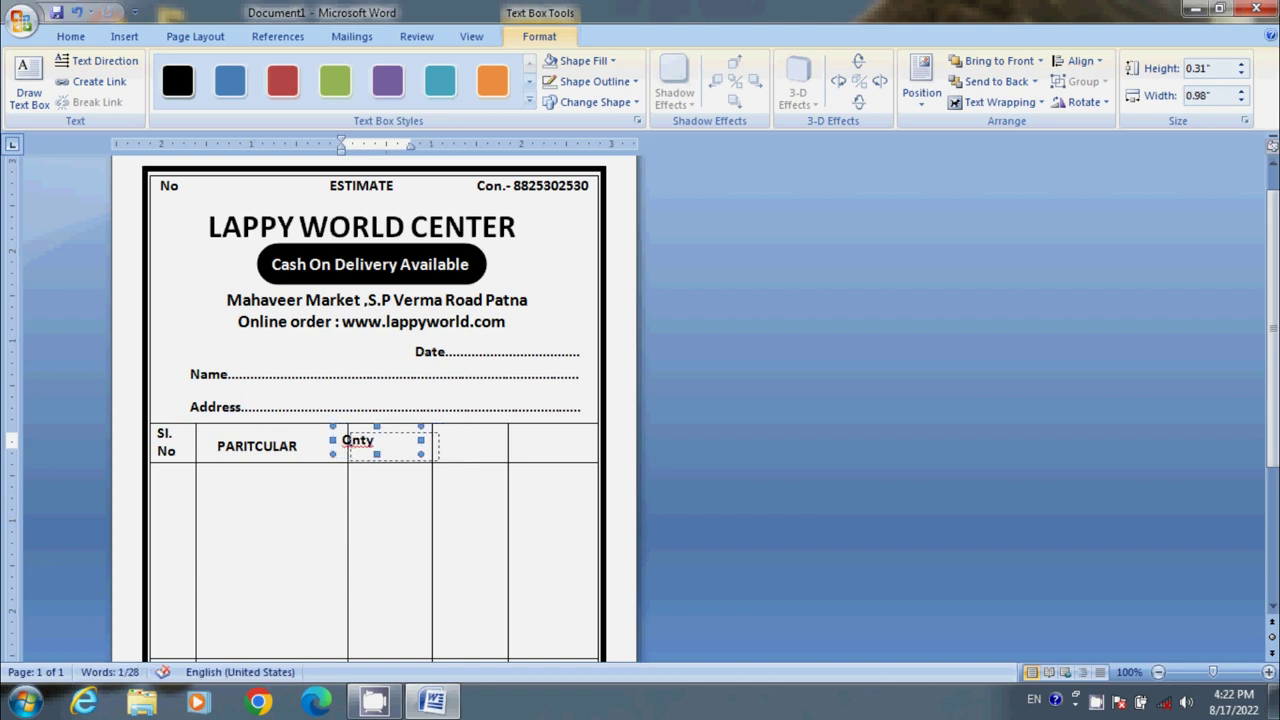
left_click_drag(390, 455, 519, 440)
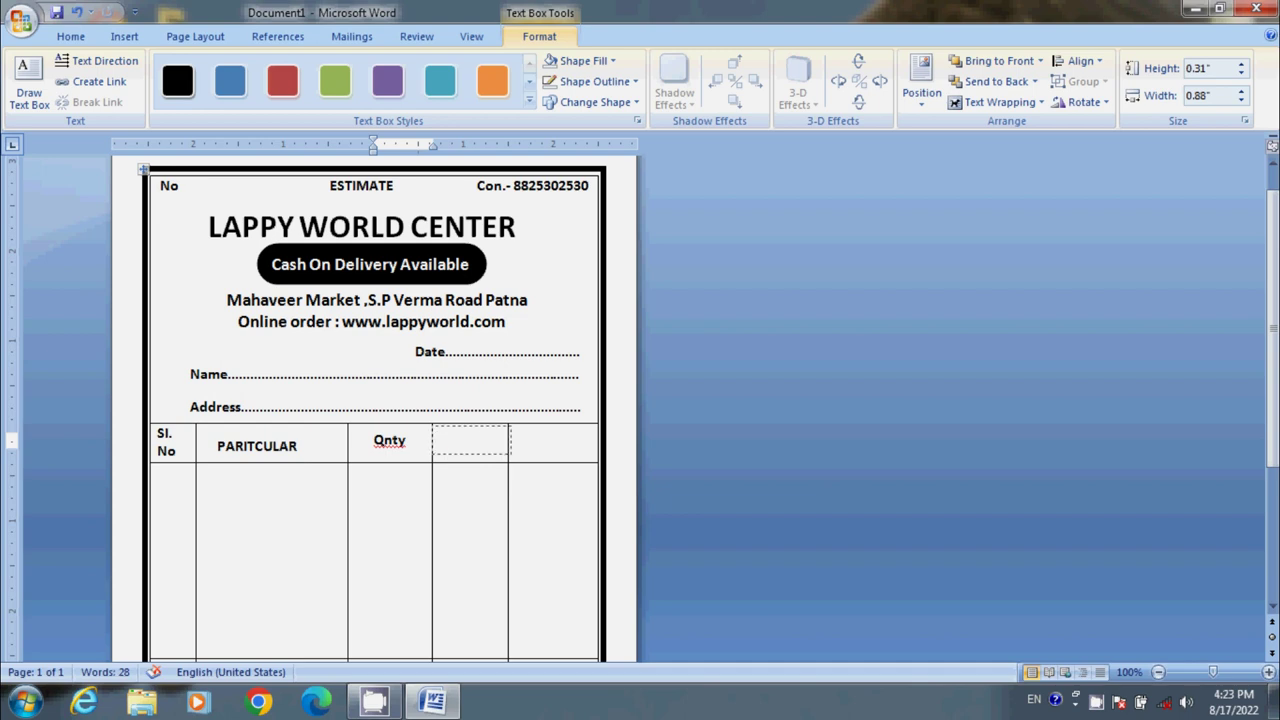
Add 'Rate' and 'Amount' headings in the last two columns from copied boxes.
left_click(474, 440)
key("BackSpace")
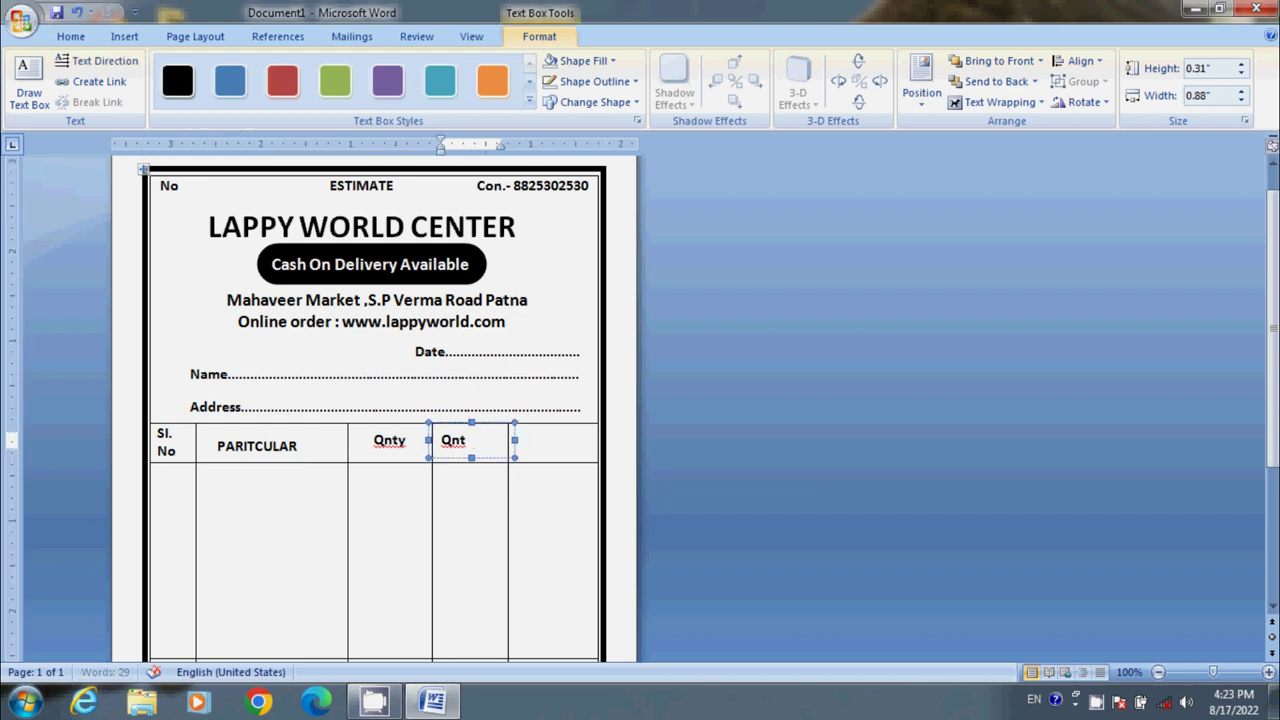
key("BackSpace")
key("BackSpace")
key("BackSpace")
type("Rate")
left_click_drag(450, 422, 541, 423)
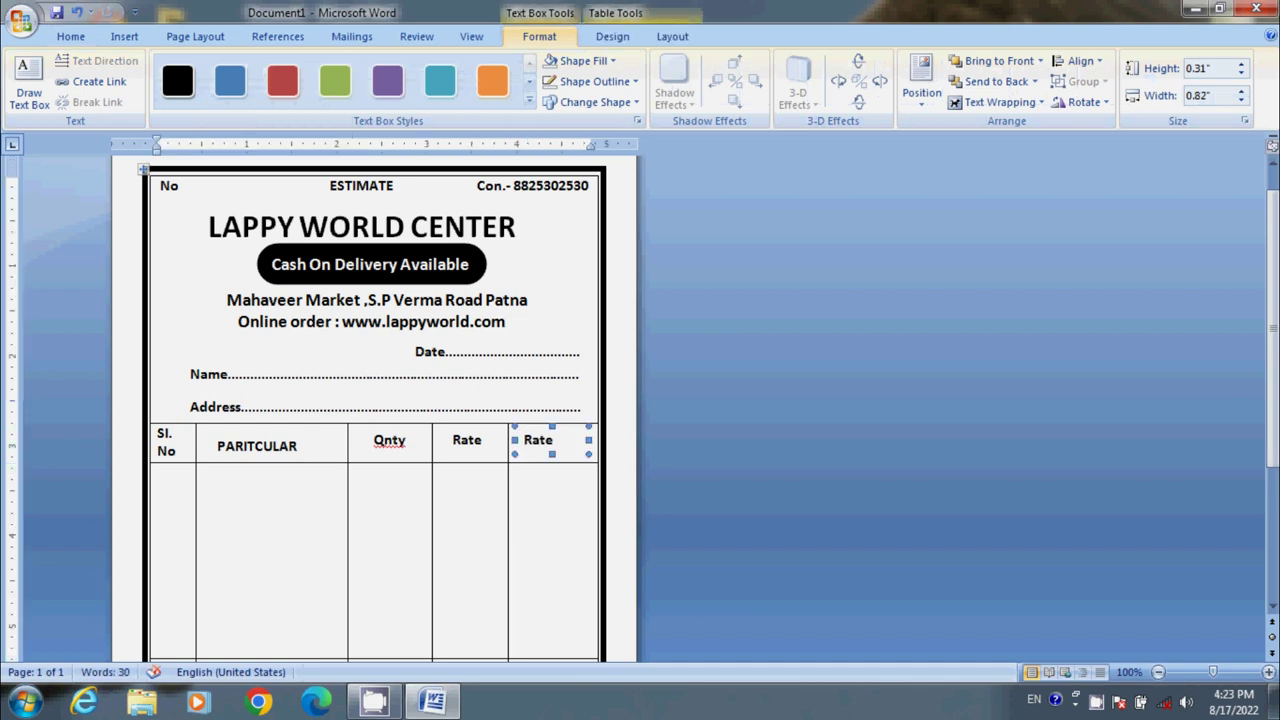
left_click(553, 440)
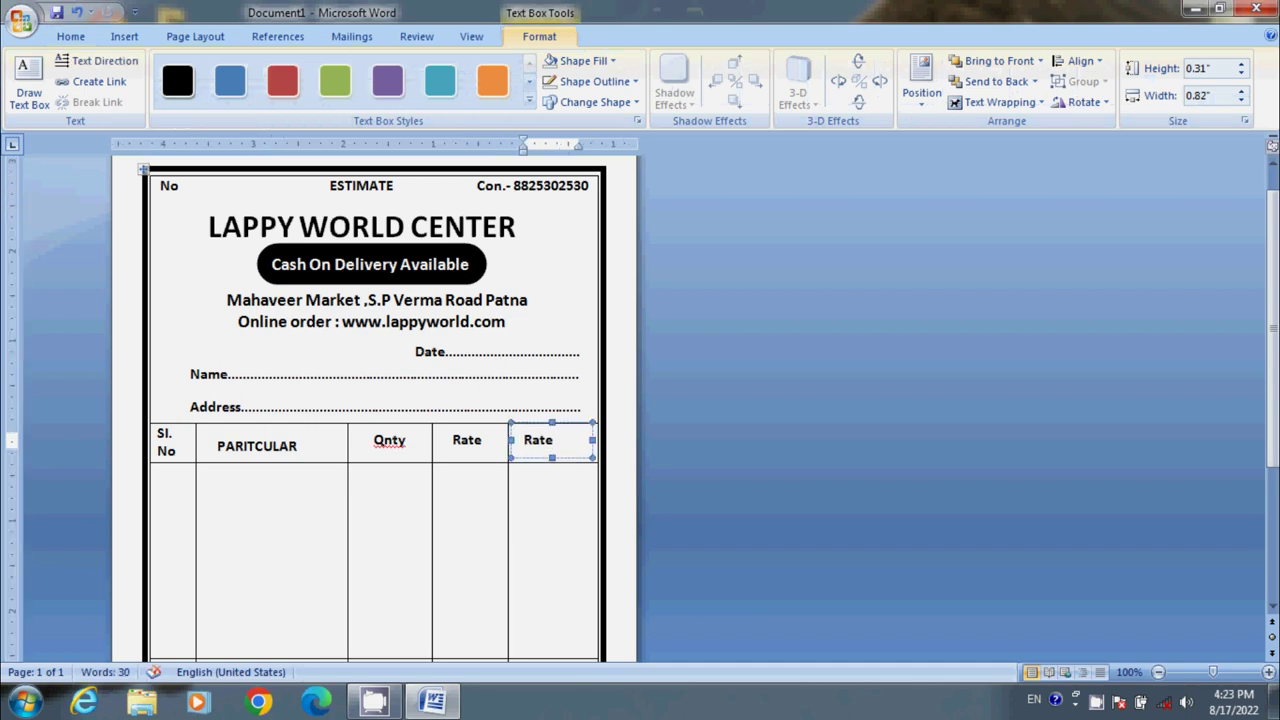
key("BackSpace")
key("BackSpace")
key("BackSpace")
key("BackSpace")
type("Amoun")
type("t")
left_click(203, 471)
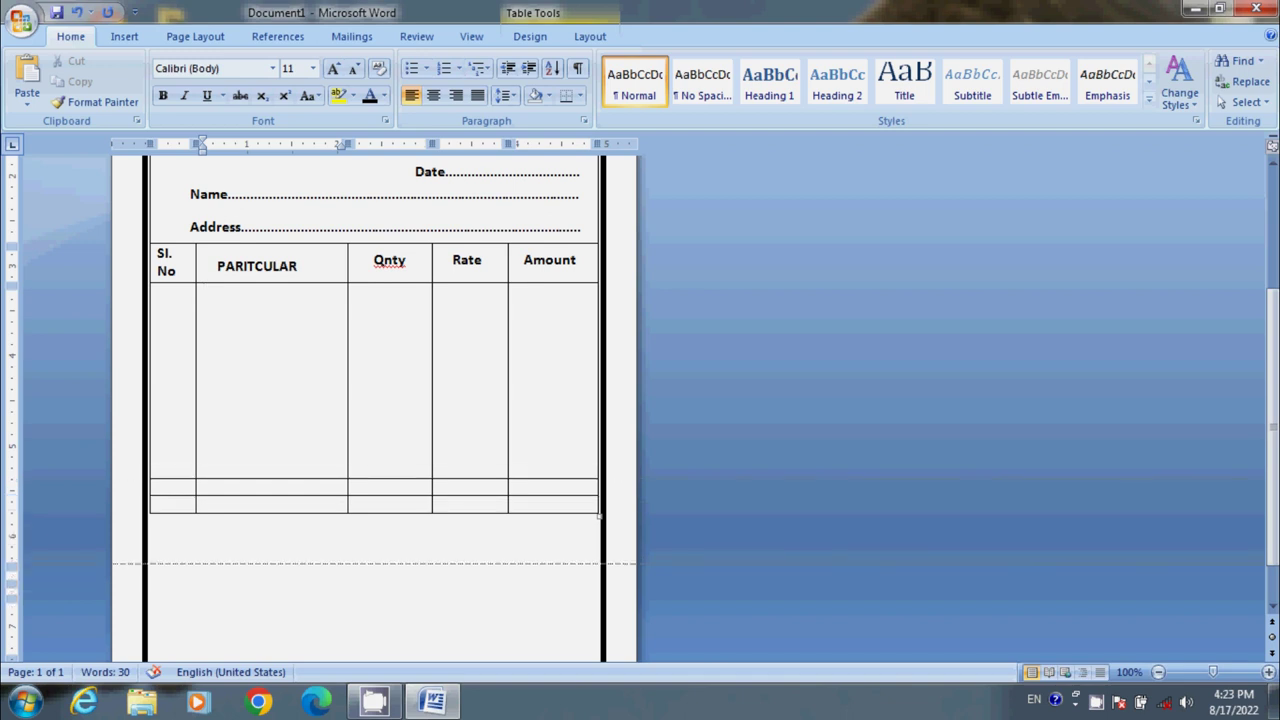
Erase the cell dividers in the bottom two table rows to merge their cells.
left_click_drag(203, 478, 203, 603)
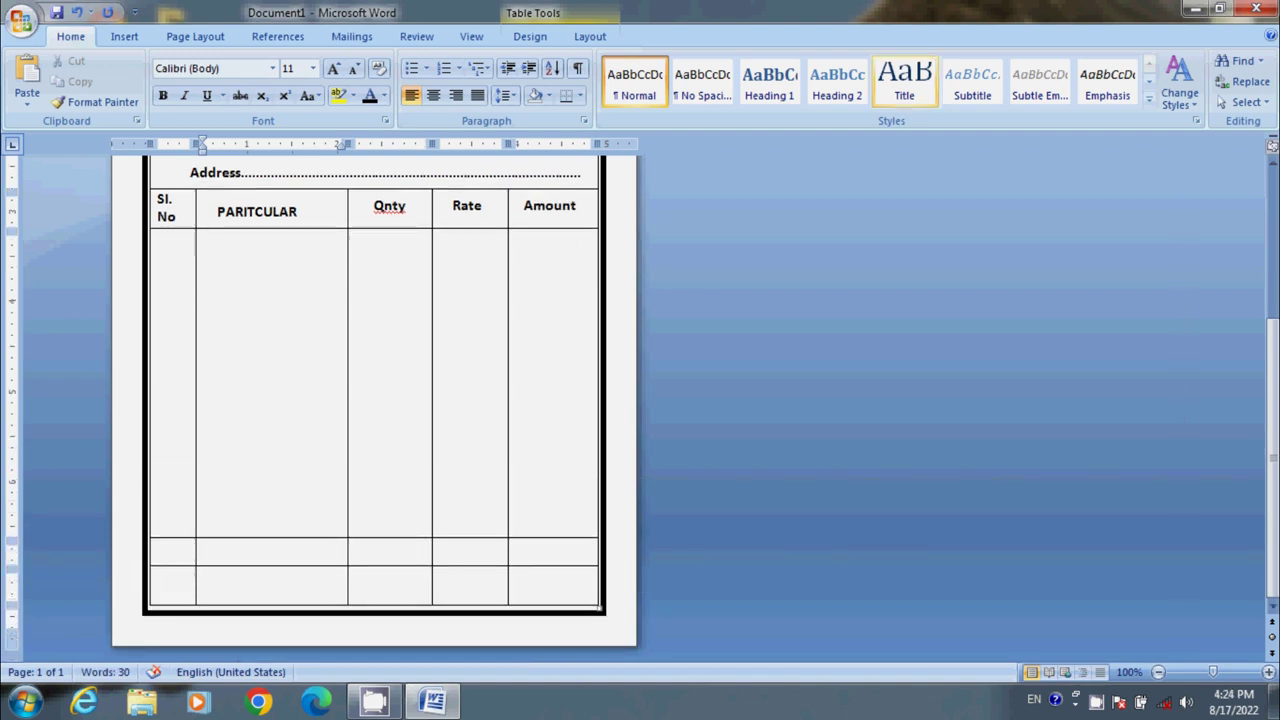
left_click(530, 36)
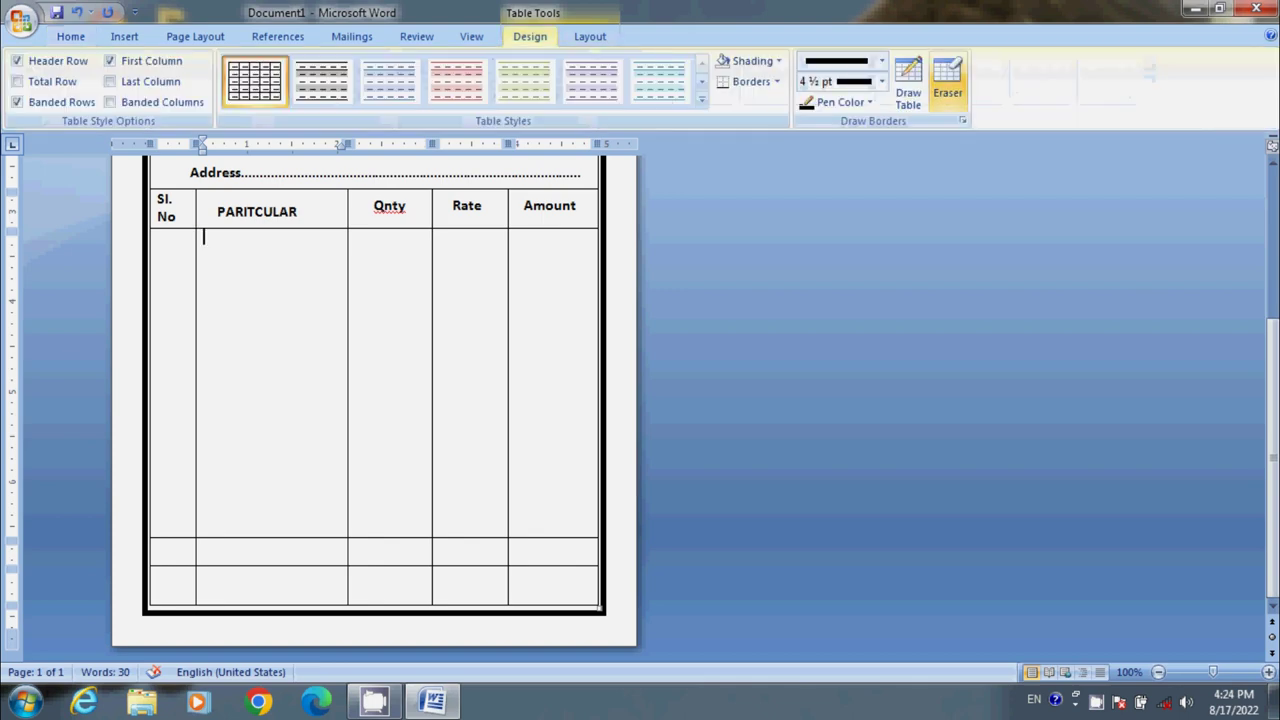
left_click(947, 80)
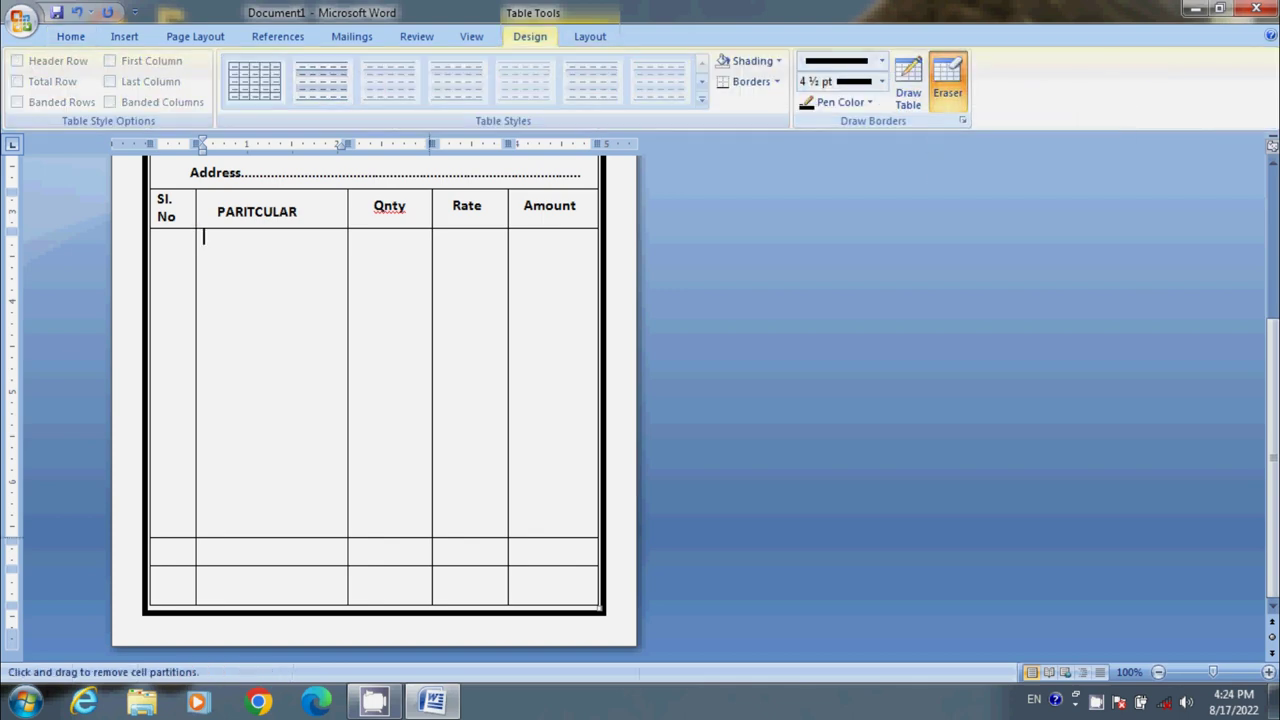
left_click_drag(178, 587, 530, 587)
scroll(375, 400, "up", 4)
scroll(375, 400, "down", 2)
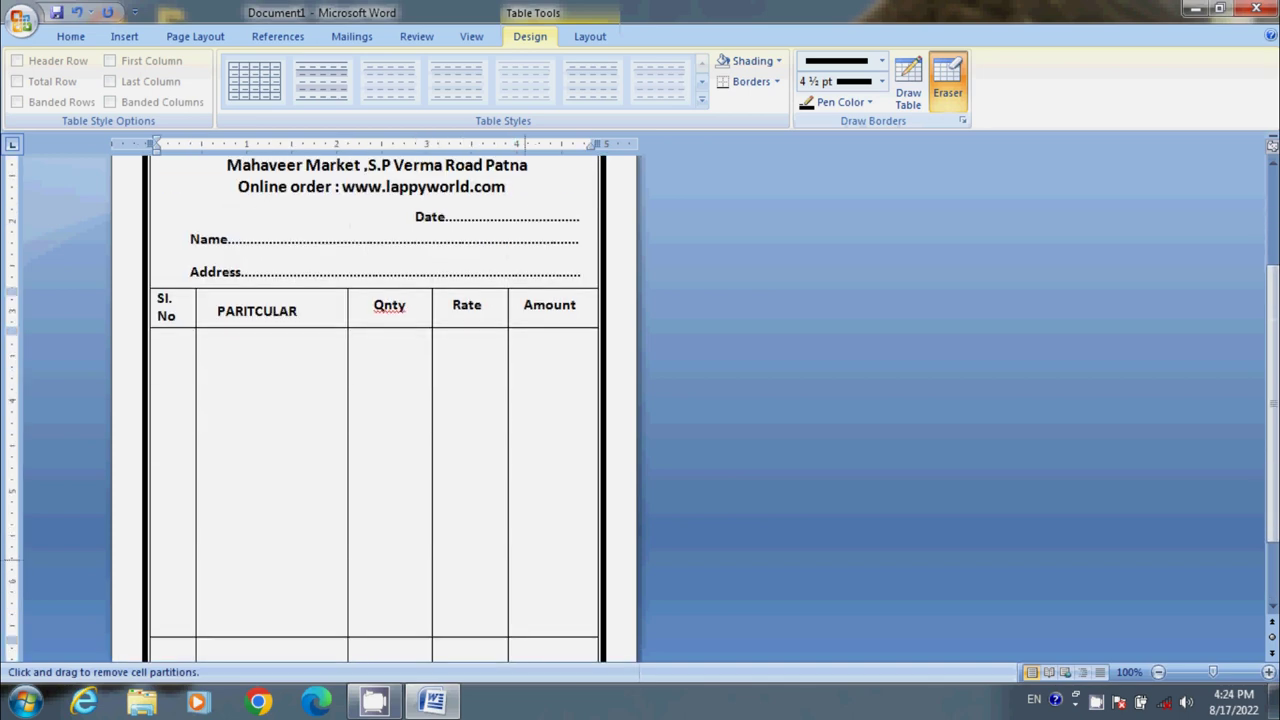
scroll(375, 400, "down", 2)
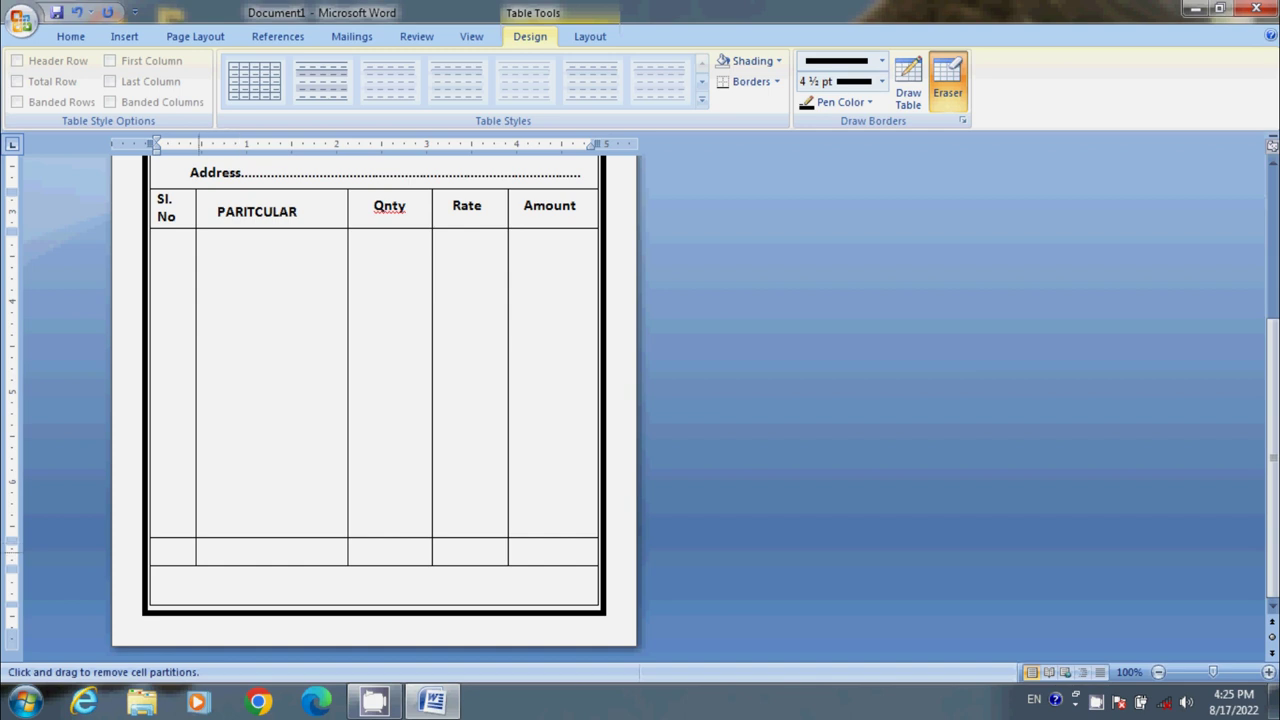
left_click(197, 551)
left_click(348, 551)
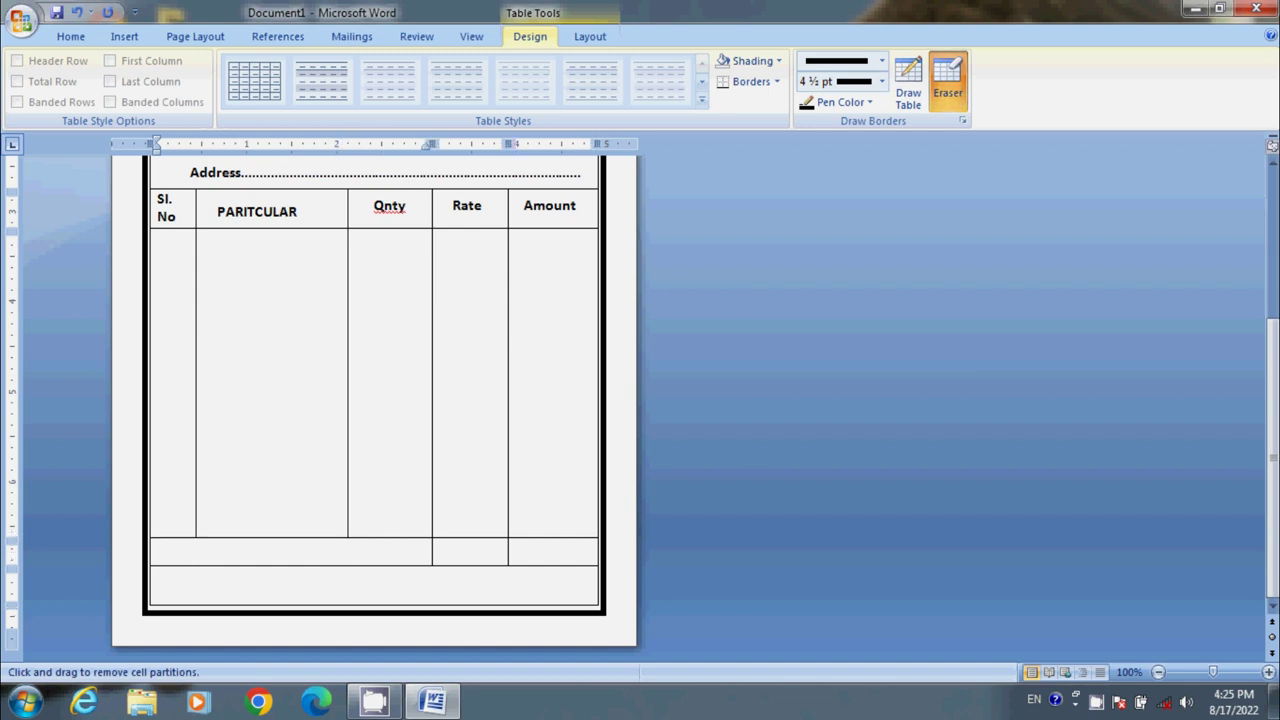
key("Escape")
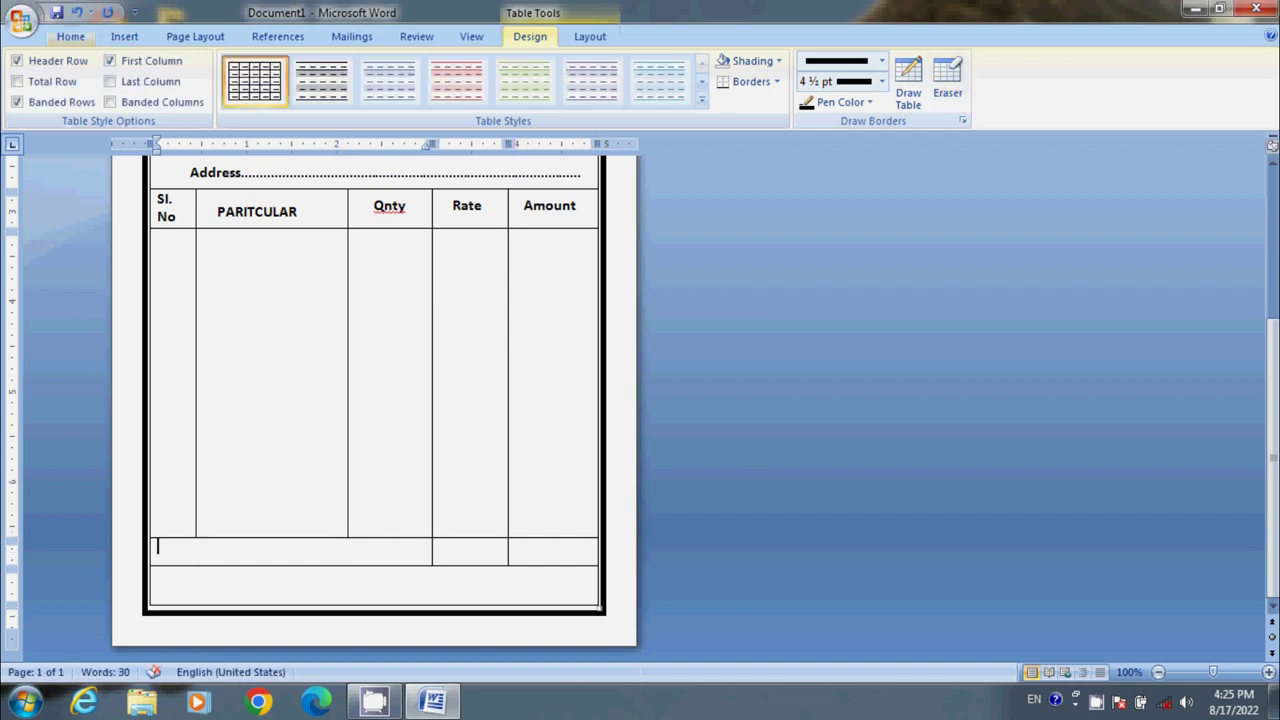
Type 'Total' in the Rate-column cell, bold at 14 pt.
key("alt+h")
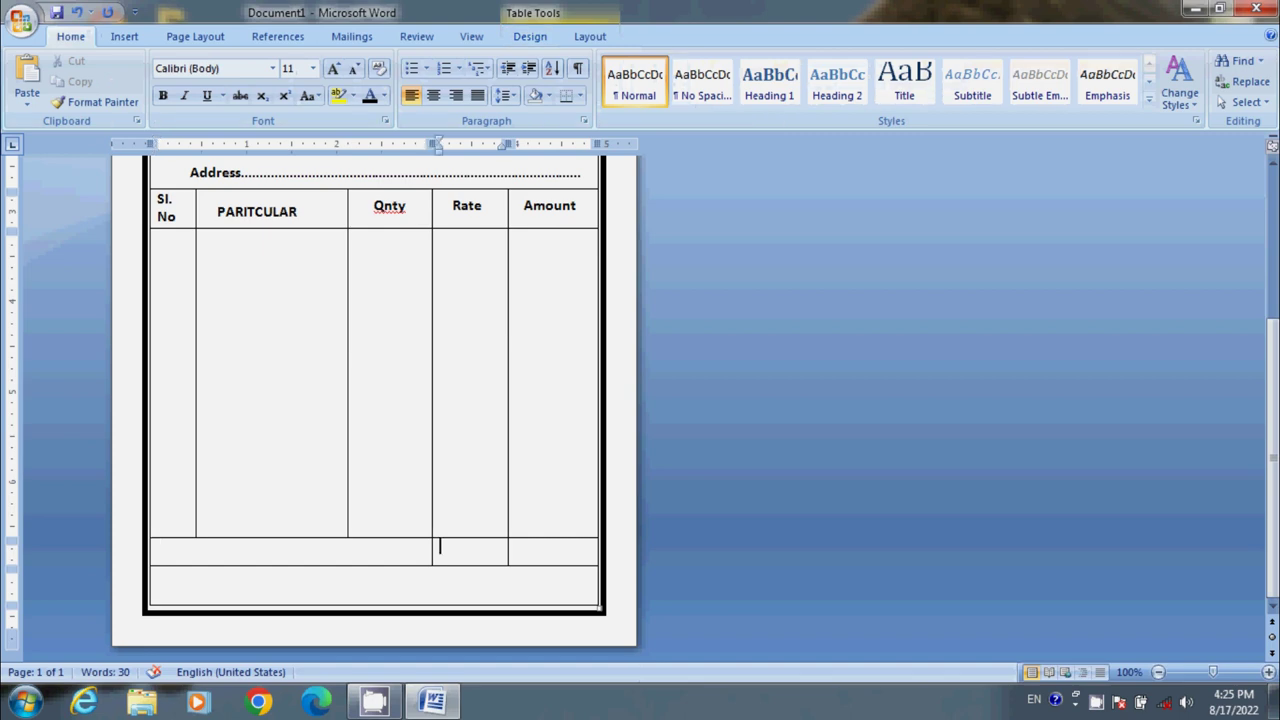
type("Total")
key("shift+Home")
key("ctrl+b")
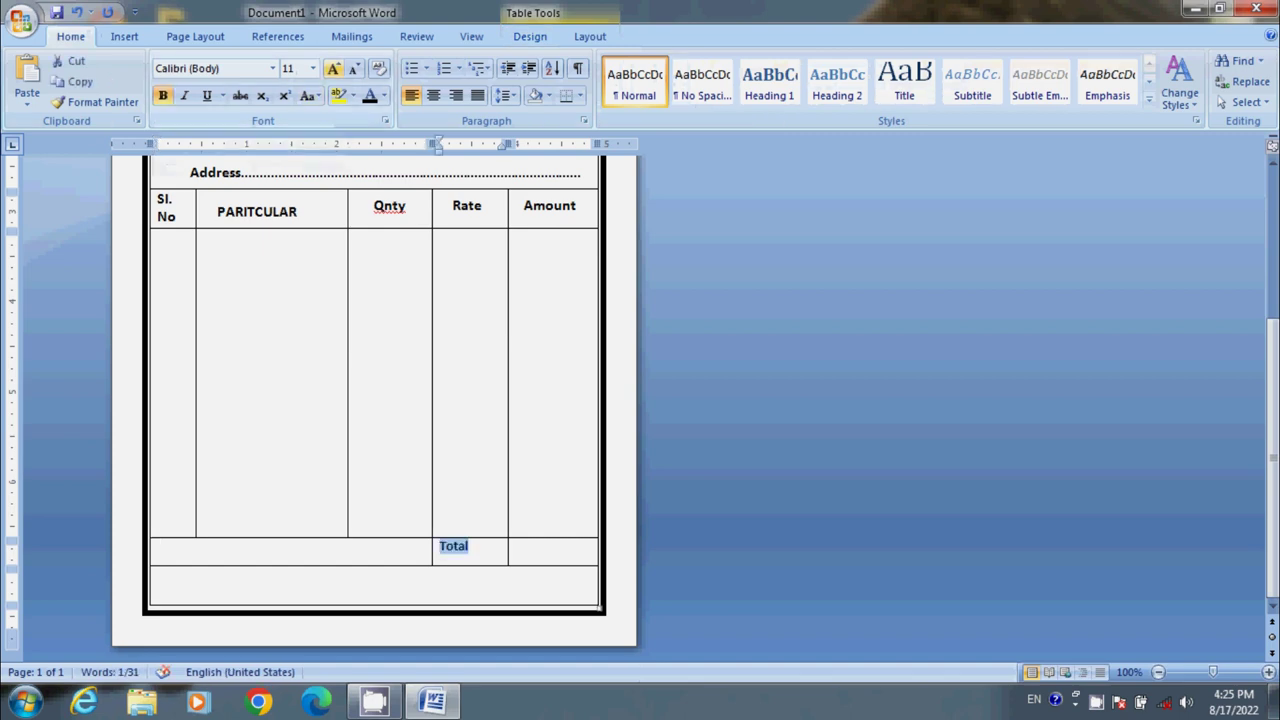
key("ctrl+shift+period")
key("ctrl+shift+period")
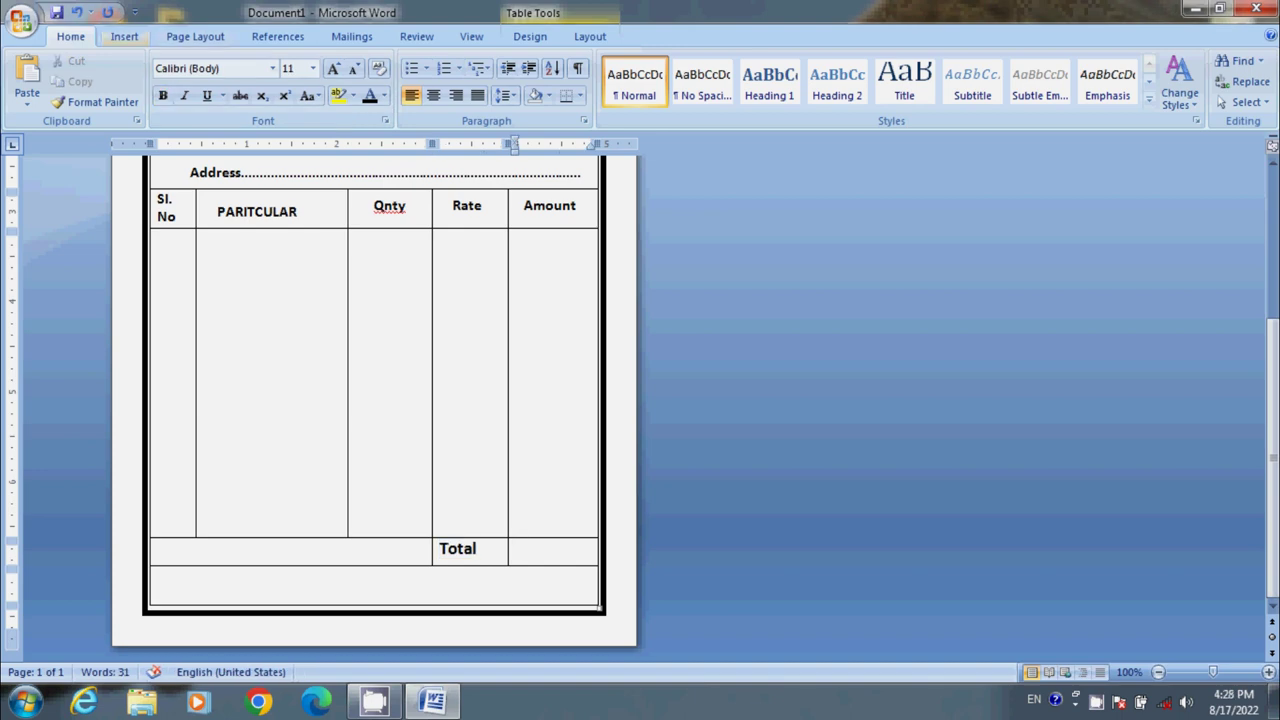
left_click(124, 36)
Draw a text box in the table's bottom row reading 'Customer signature'.
left_click(284, 80)
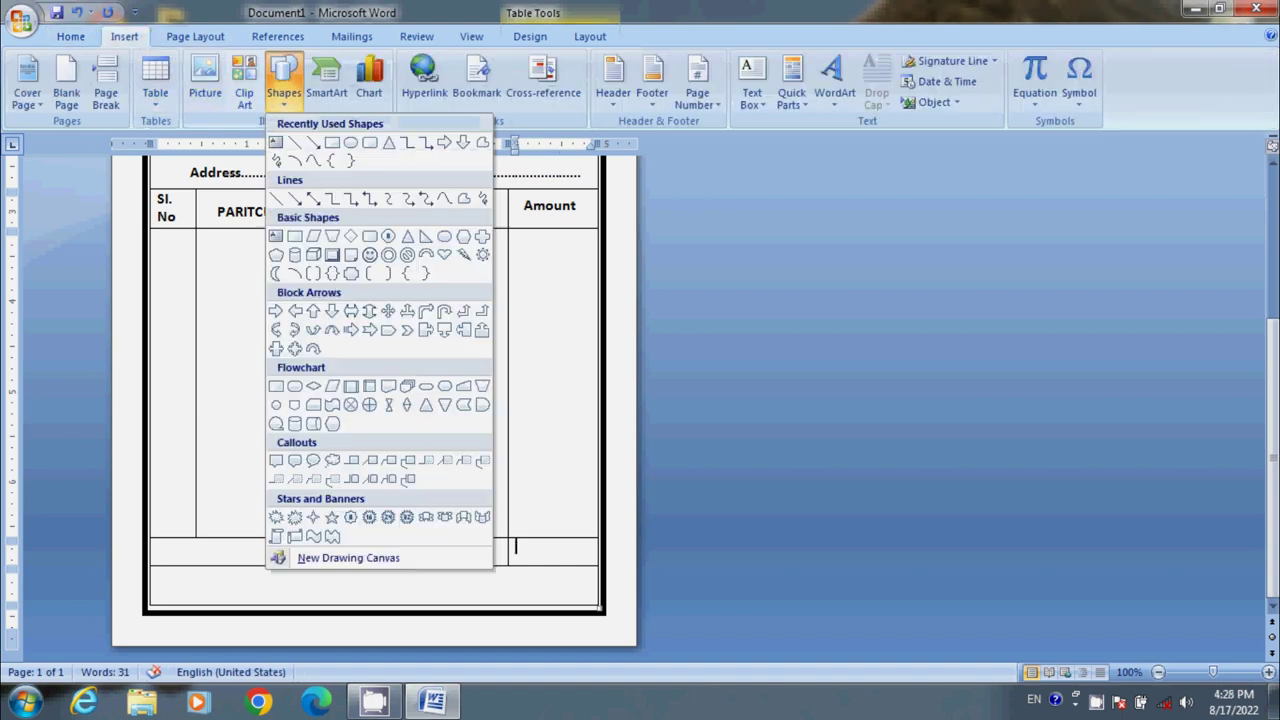
left_click(275, 142)
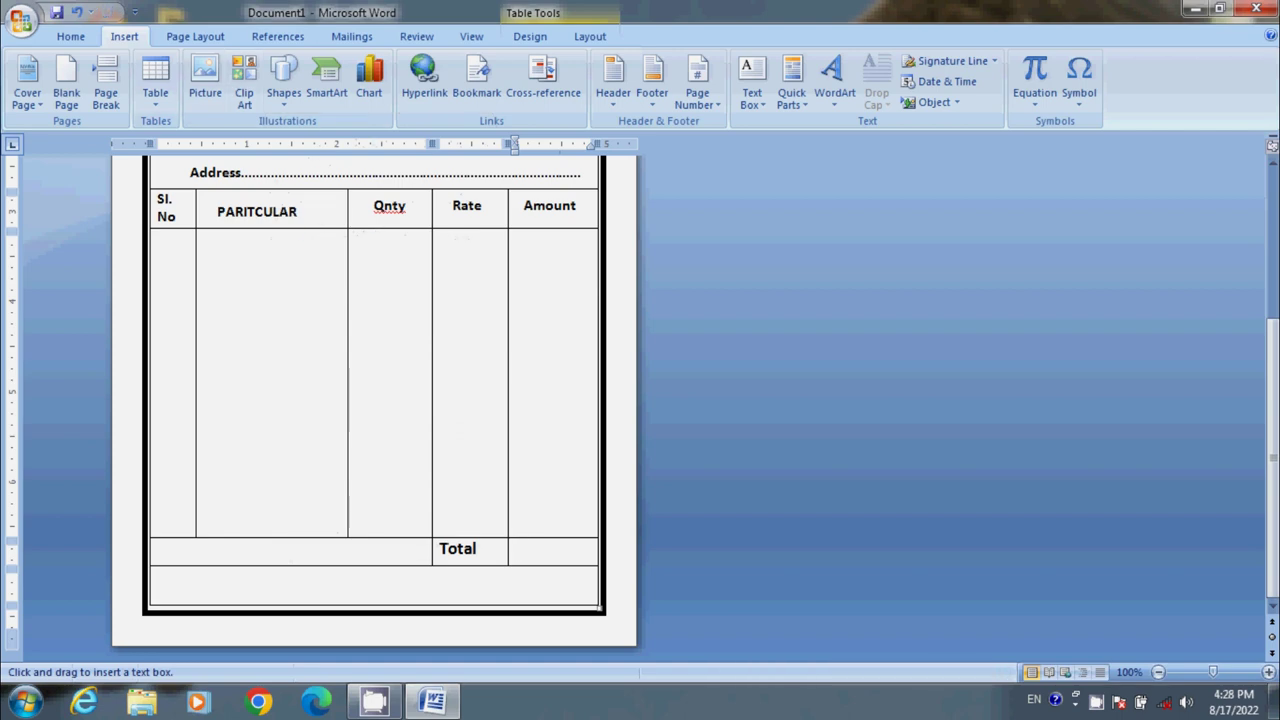
left_click_drag(156, 580, 314, 609)
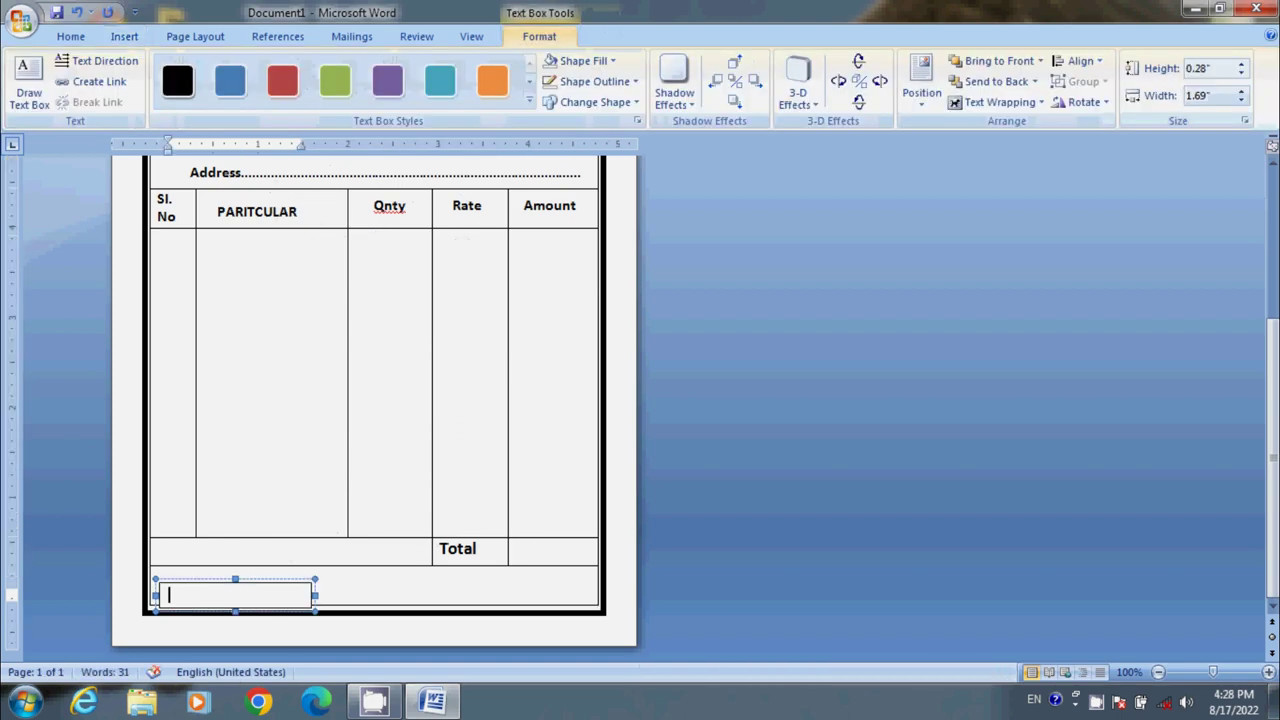
type("C")
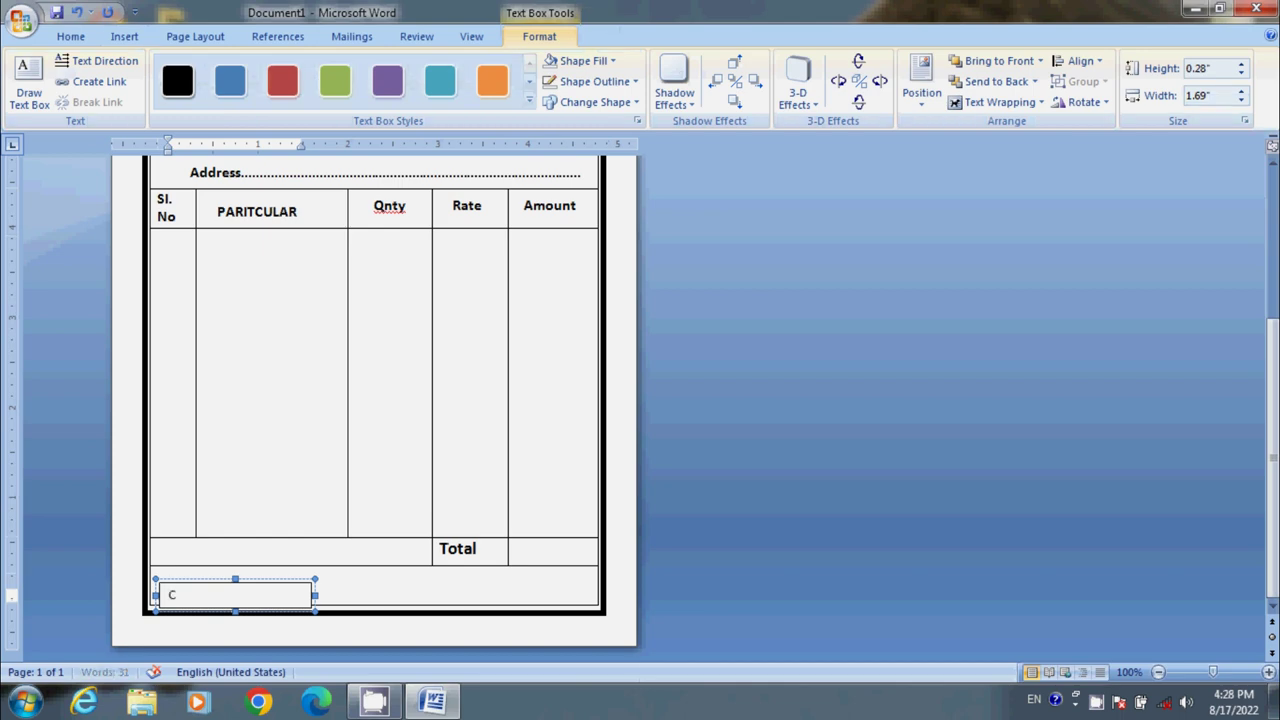
type("ustom")
type("er signature")
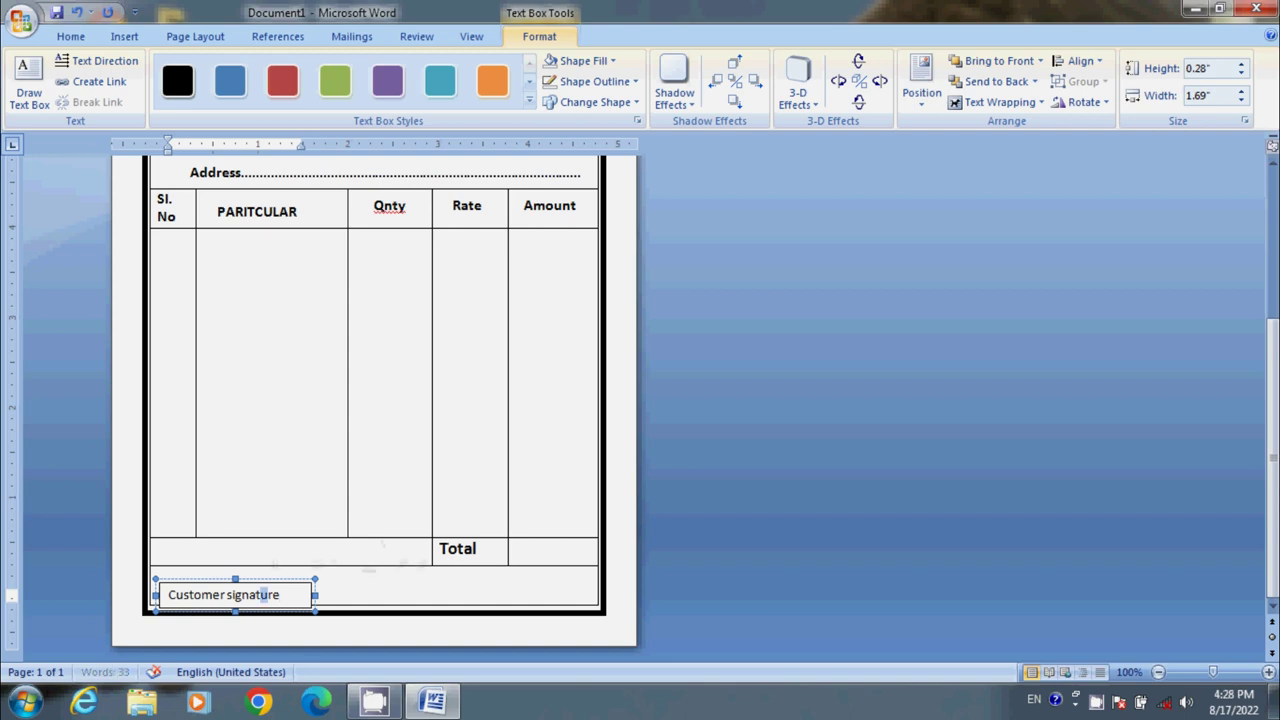
Set the Customer signature text box to no fill and no outline.
left_click(583, 61)
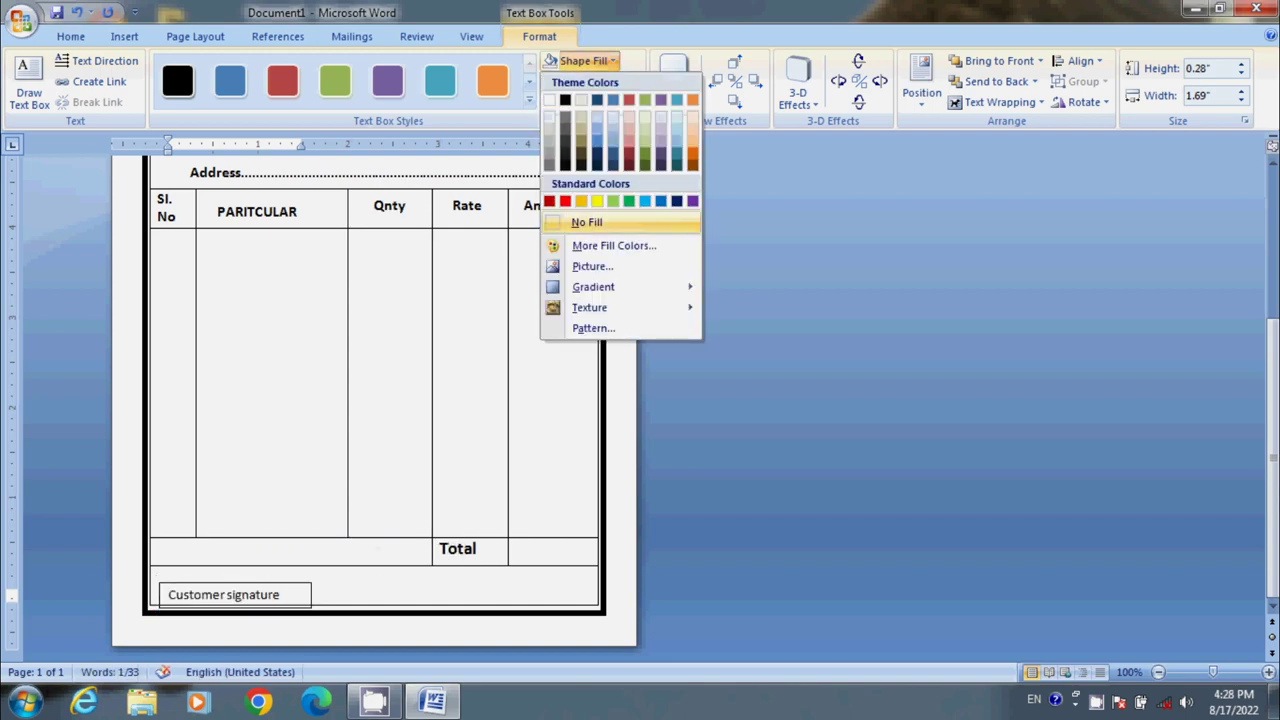
left_click(586, 222)
left_click(592, 81)
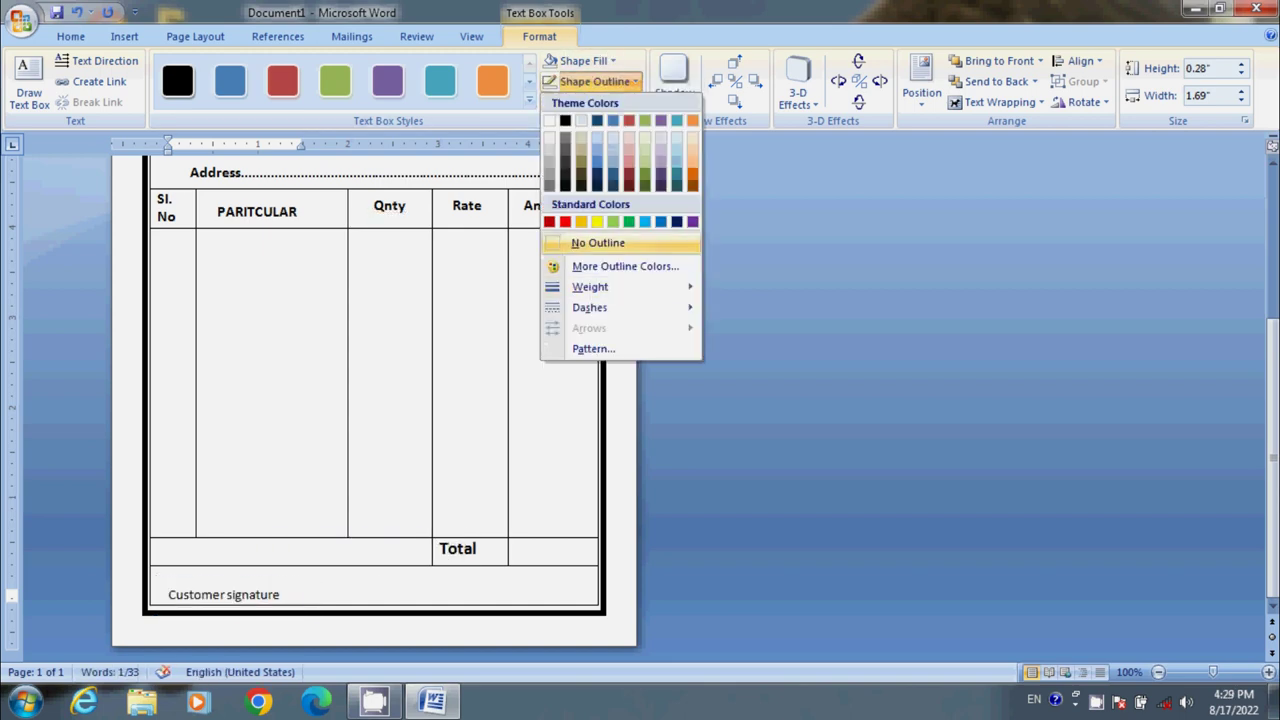
left_click(598, 243)
Make 'Customer signature' bold and shift the box further left.
left_click_drag(283, 594, 168, 594)
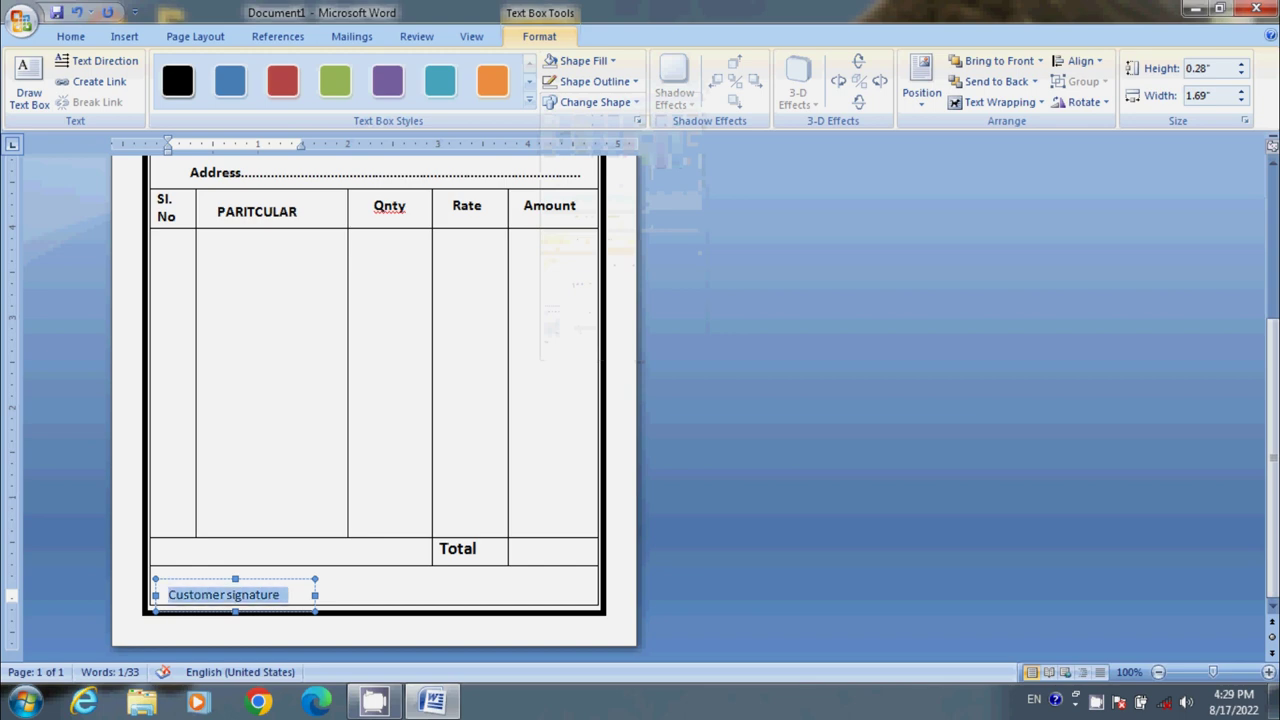
left_click(70, 36)
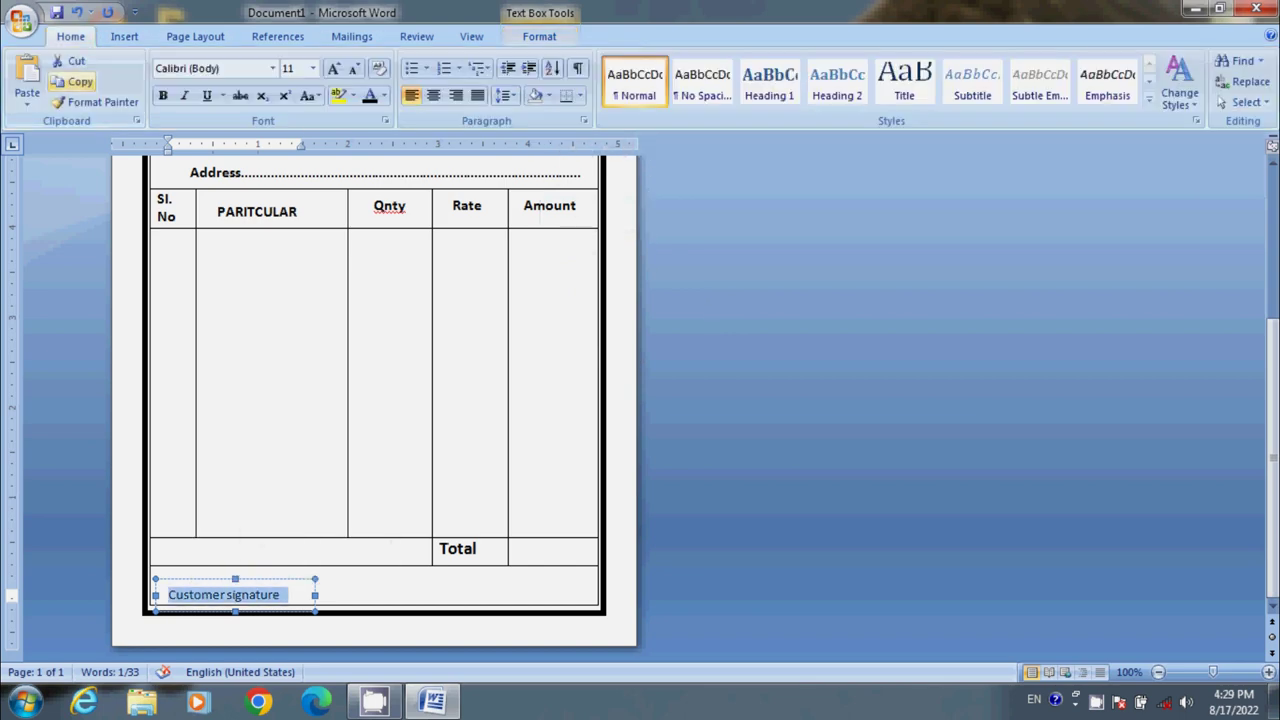
left_click(162, 95)
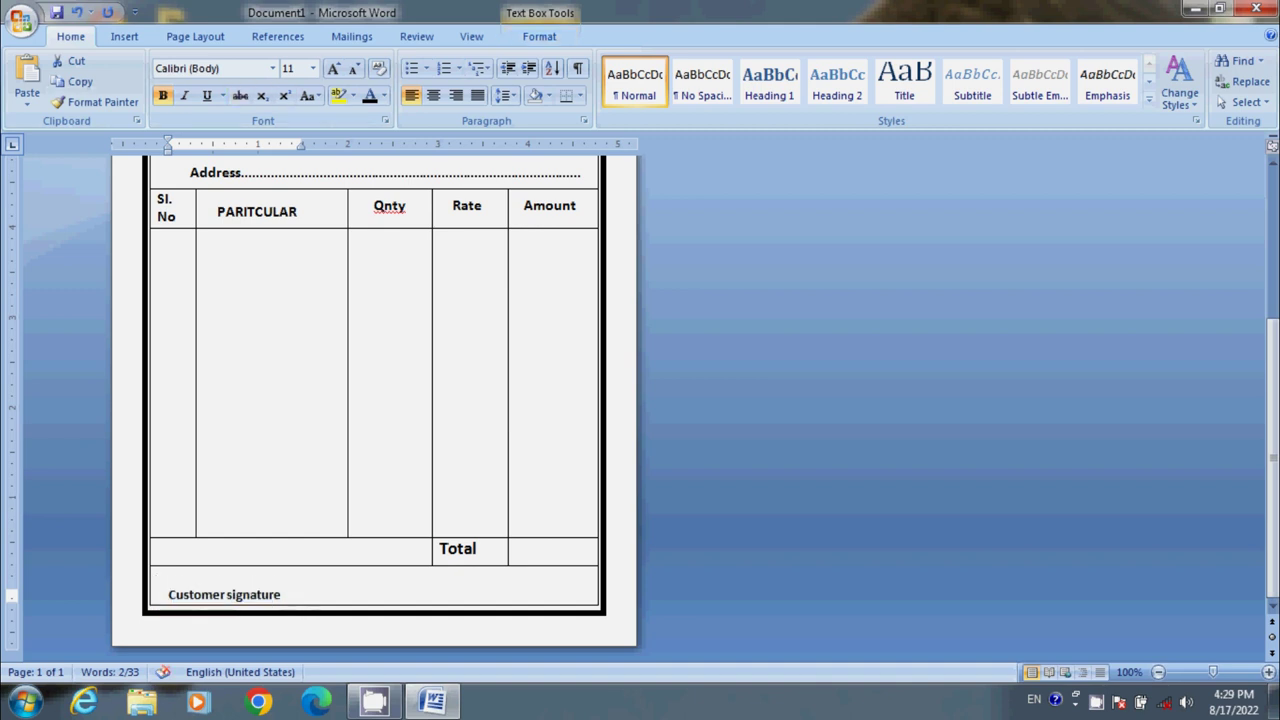
left_click_drag(235, 579, 219, 581)
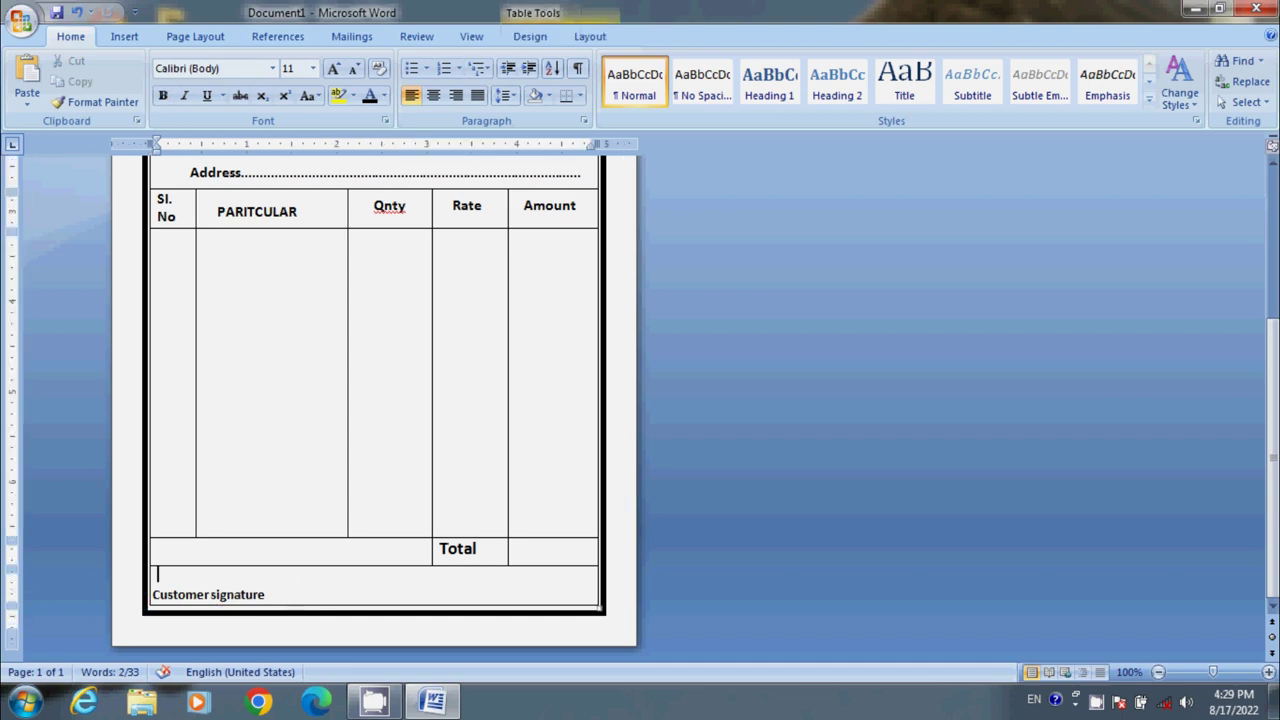
Copy the Customer signature box to the right and change it to 'Seller signature'.
left_click(210, 594)
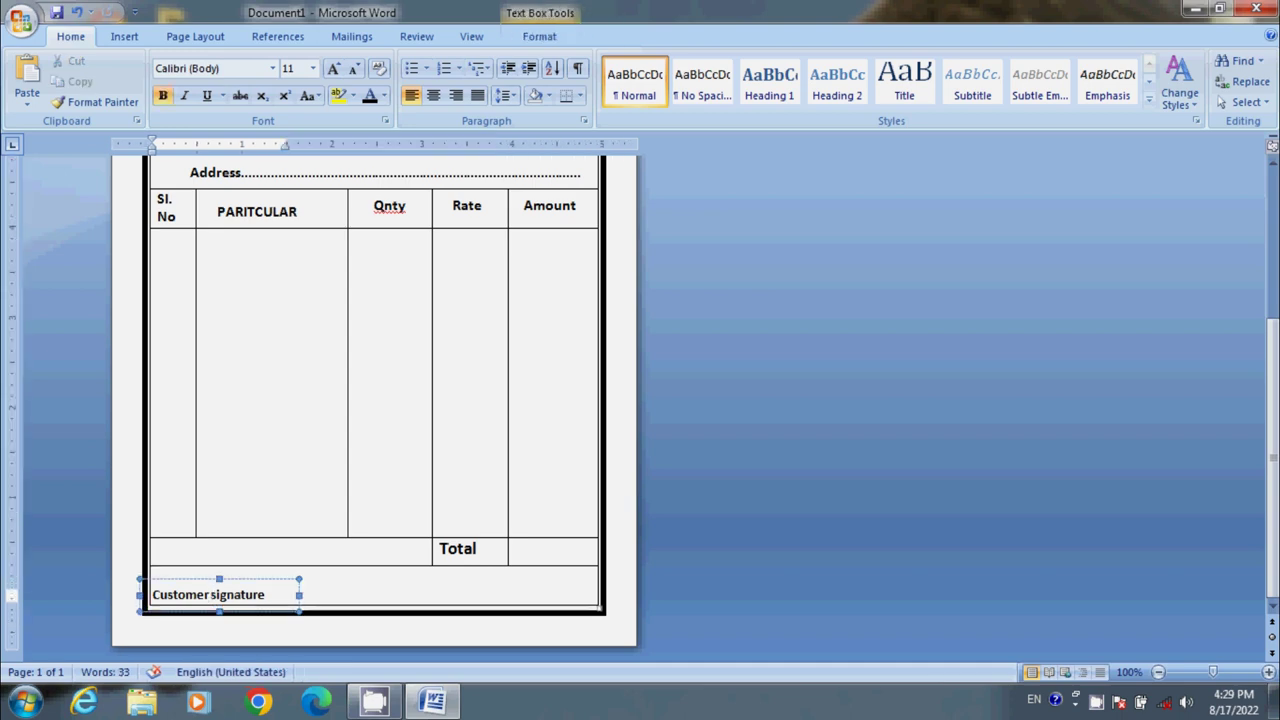
left_click_drag(219, 581, 519, 585)
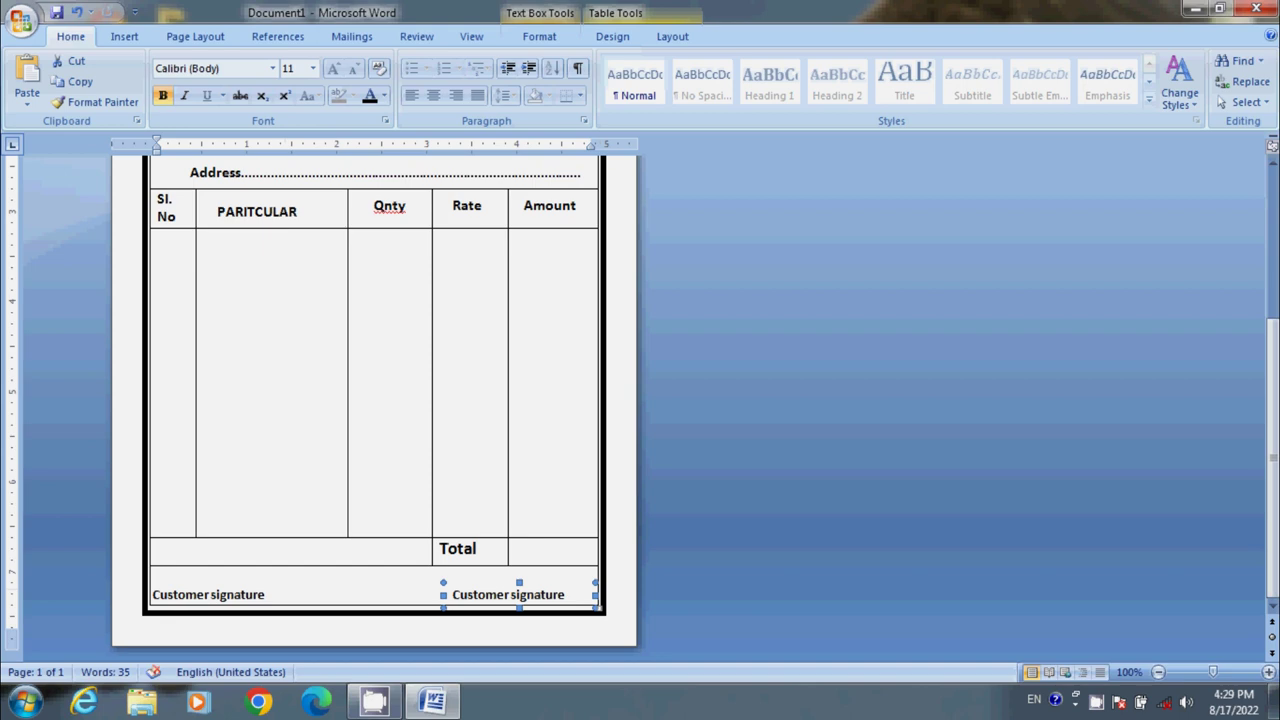
left_click_drag(509, 594, 452, 594)
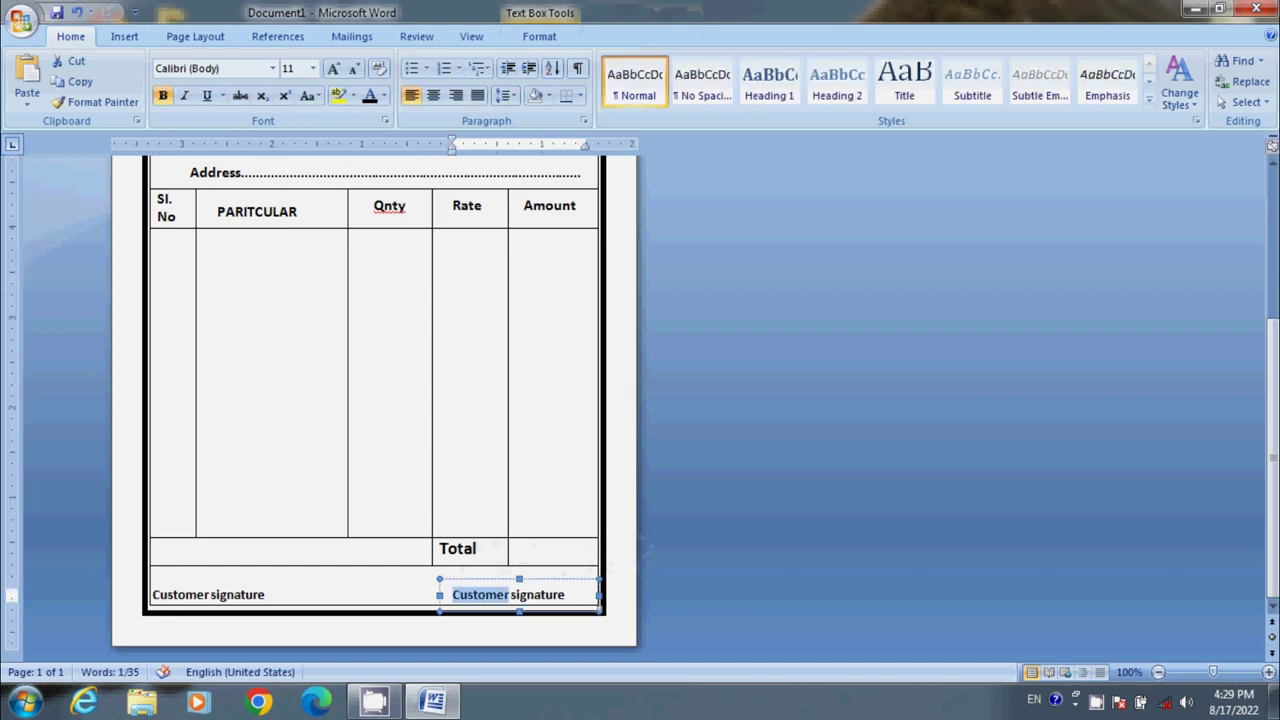
type("Sel")
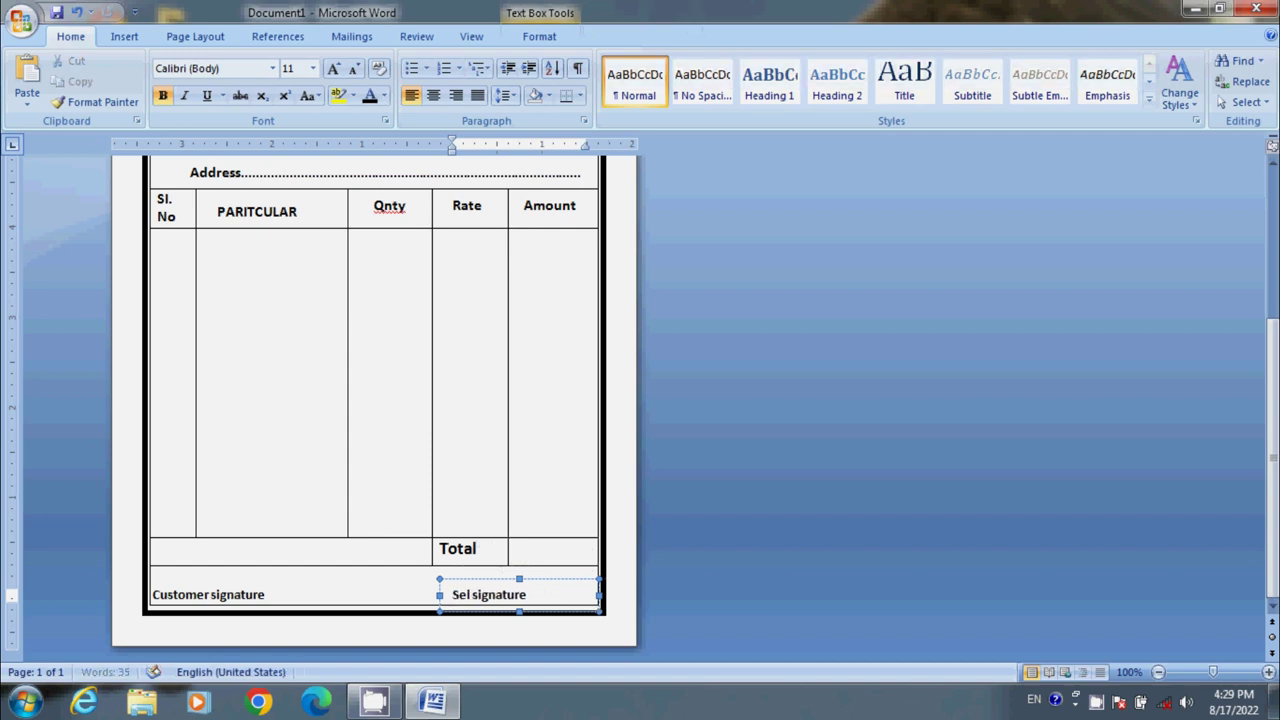
type("ler")
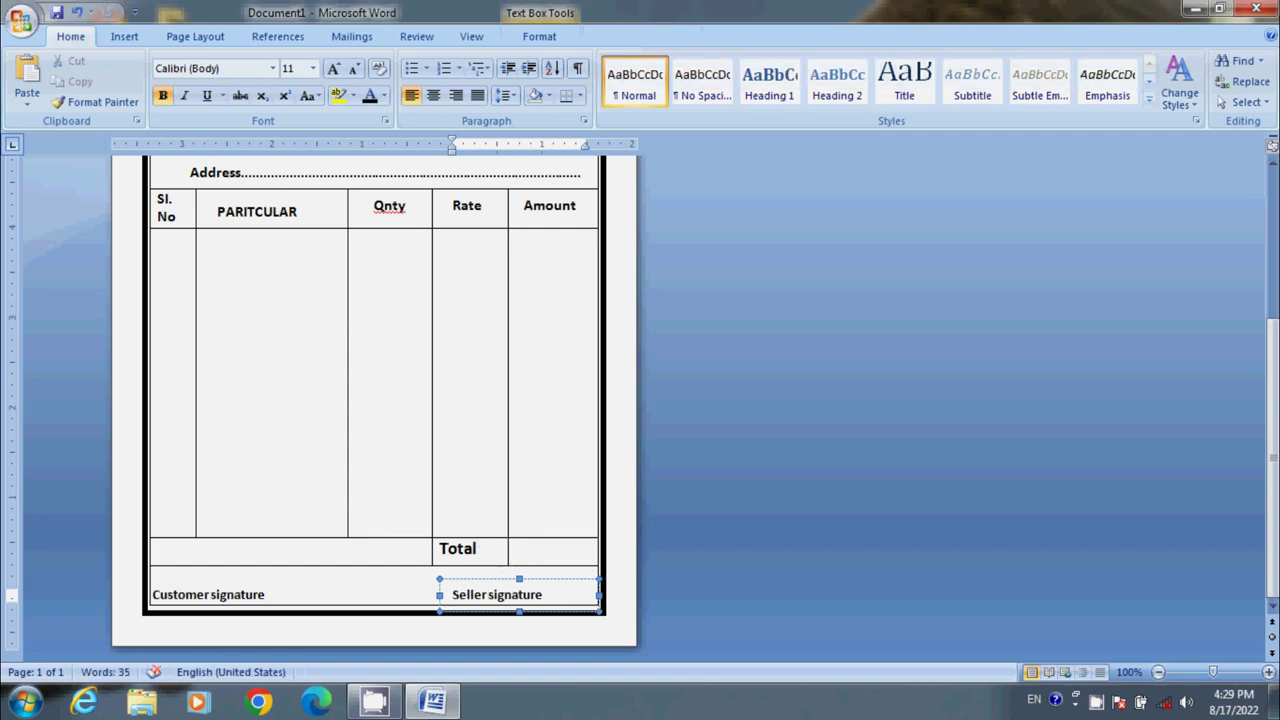
Push the Seller signature box to the right edge of the bottom row.
left_click_drag(440, 594, 480, 594)
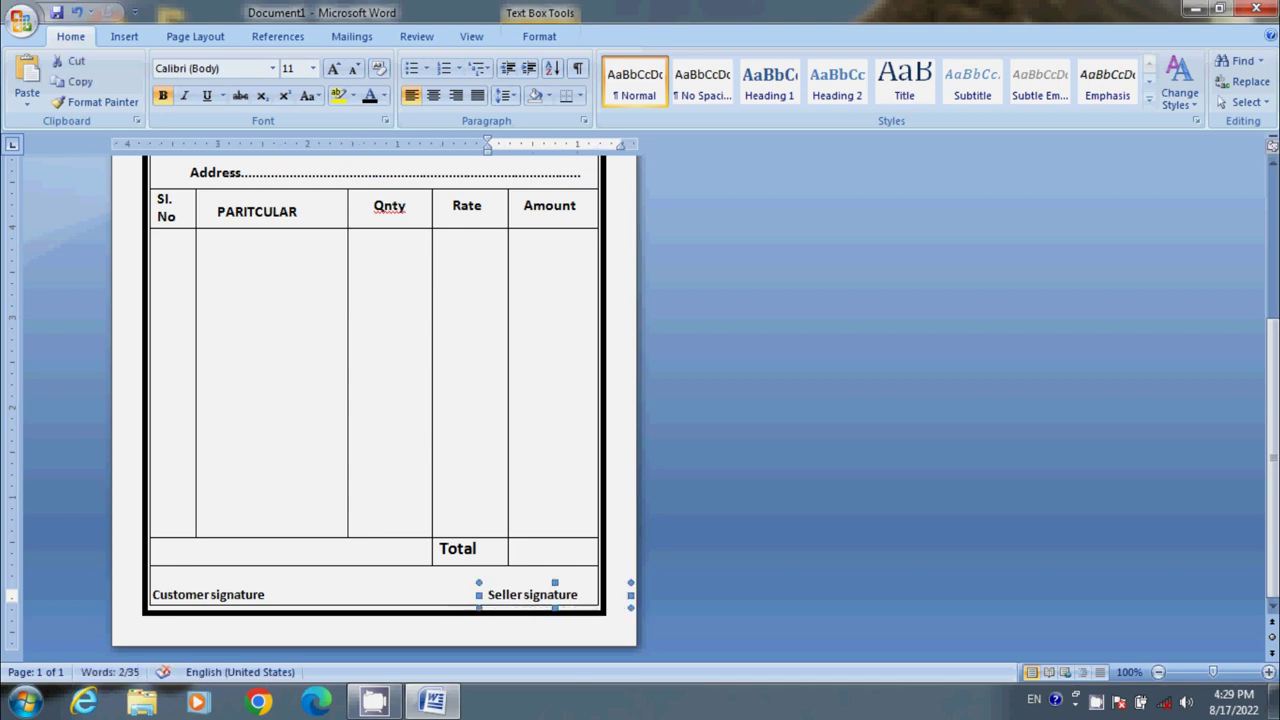
left_click(530, 594)
left_click_drag(530, 594, 542, 597)
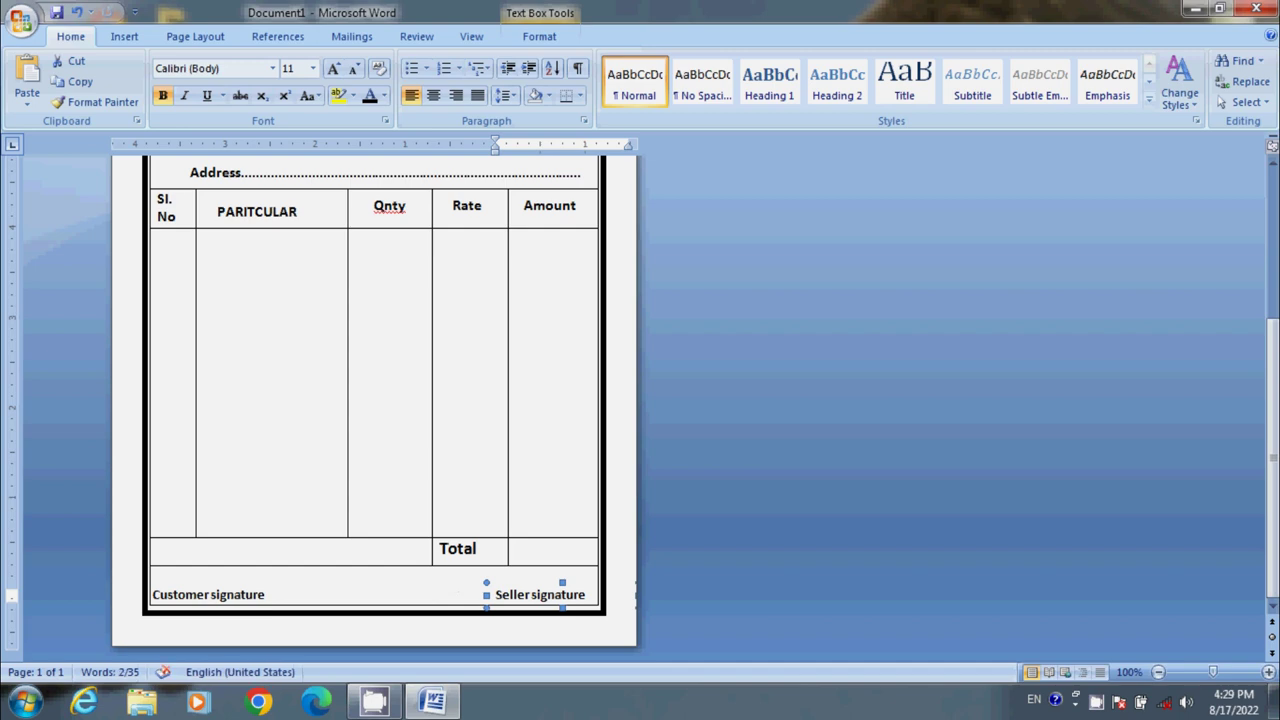
left_click(548, 594)
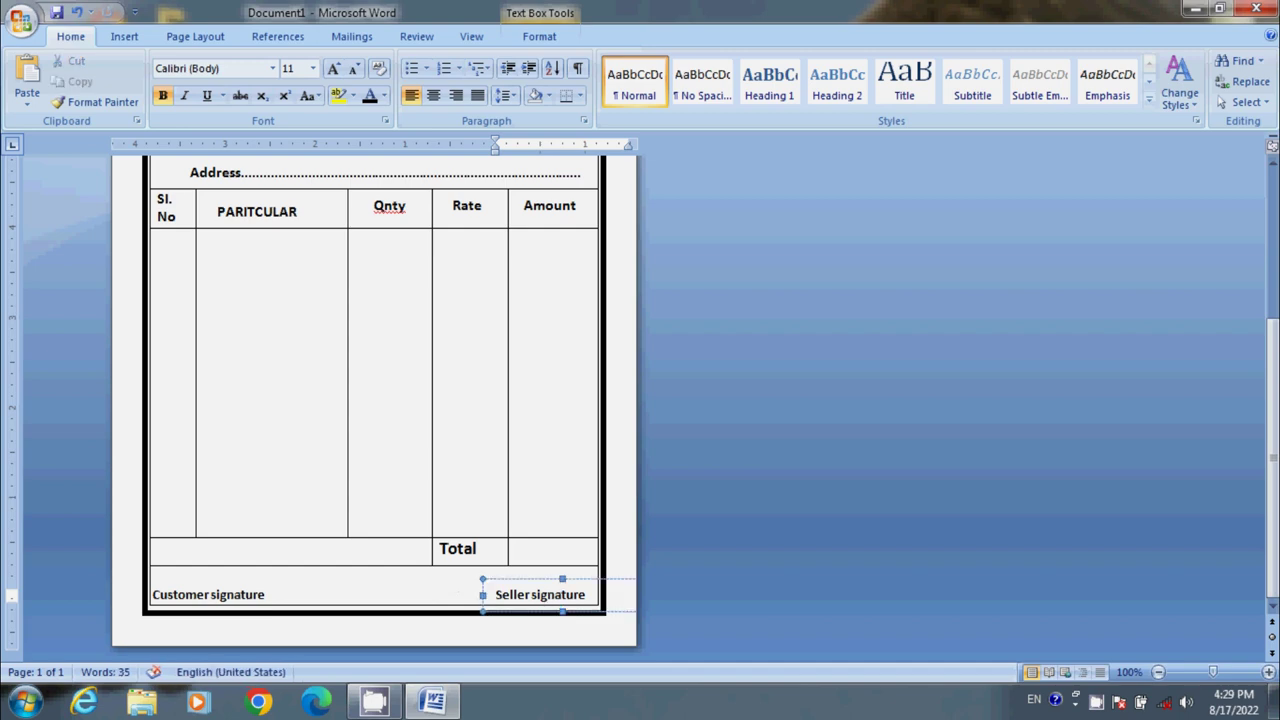
left_click_drag(548, 594, 555, 594)
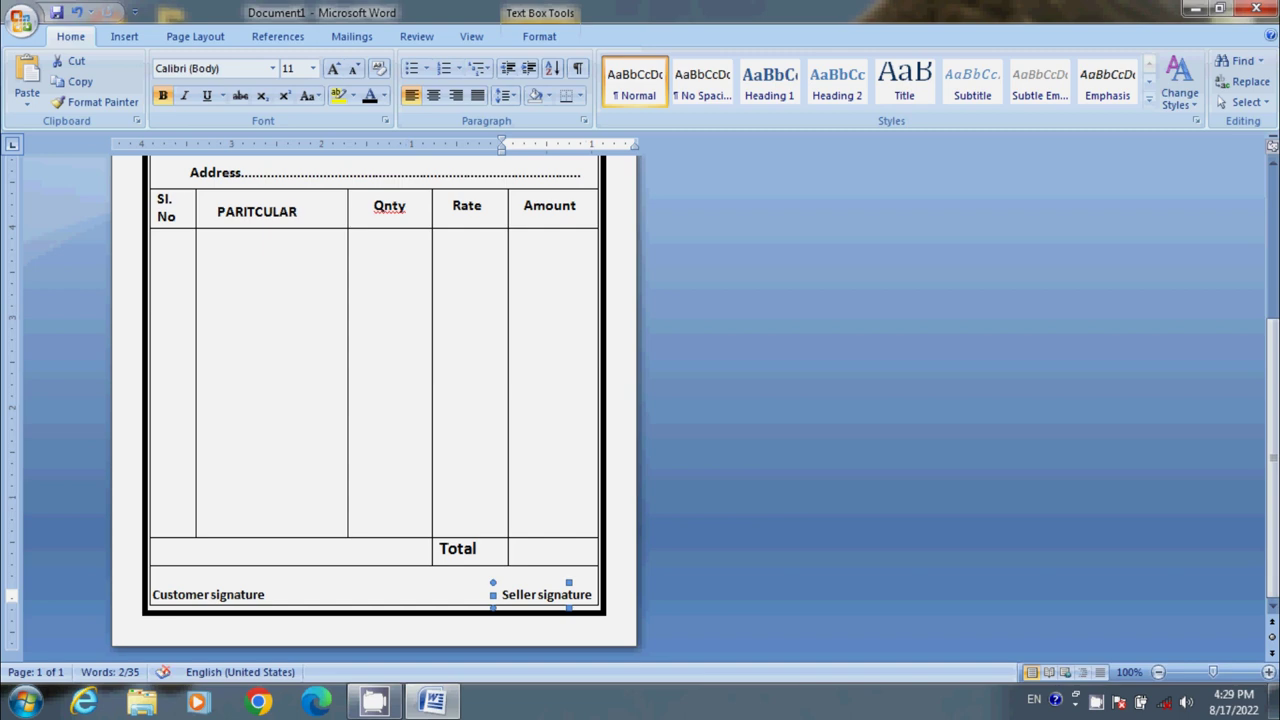
Switch to Draw Table in the estimate table with a 1½ pt pen weight.
left_click(157, 574)
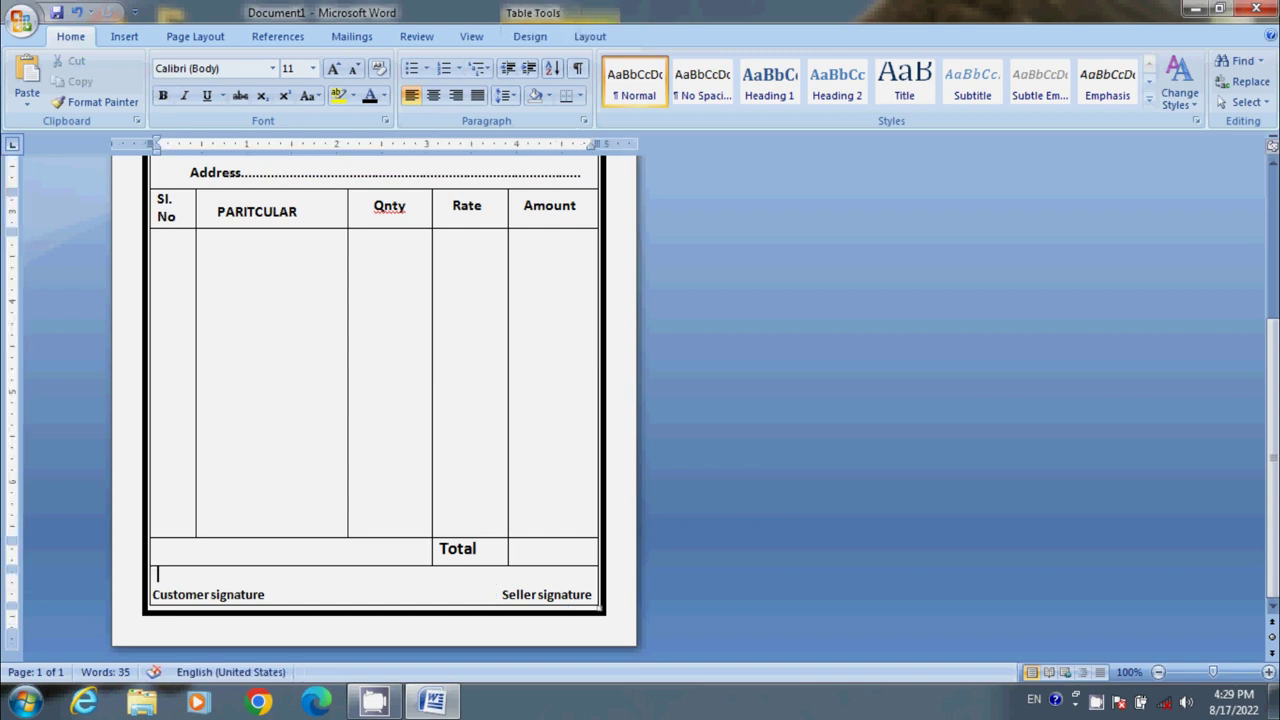
scroll(374, 400, "up", 2)
scroll(374, 400, "up", 2)
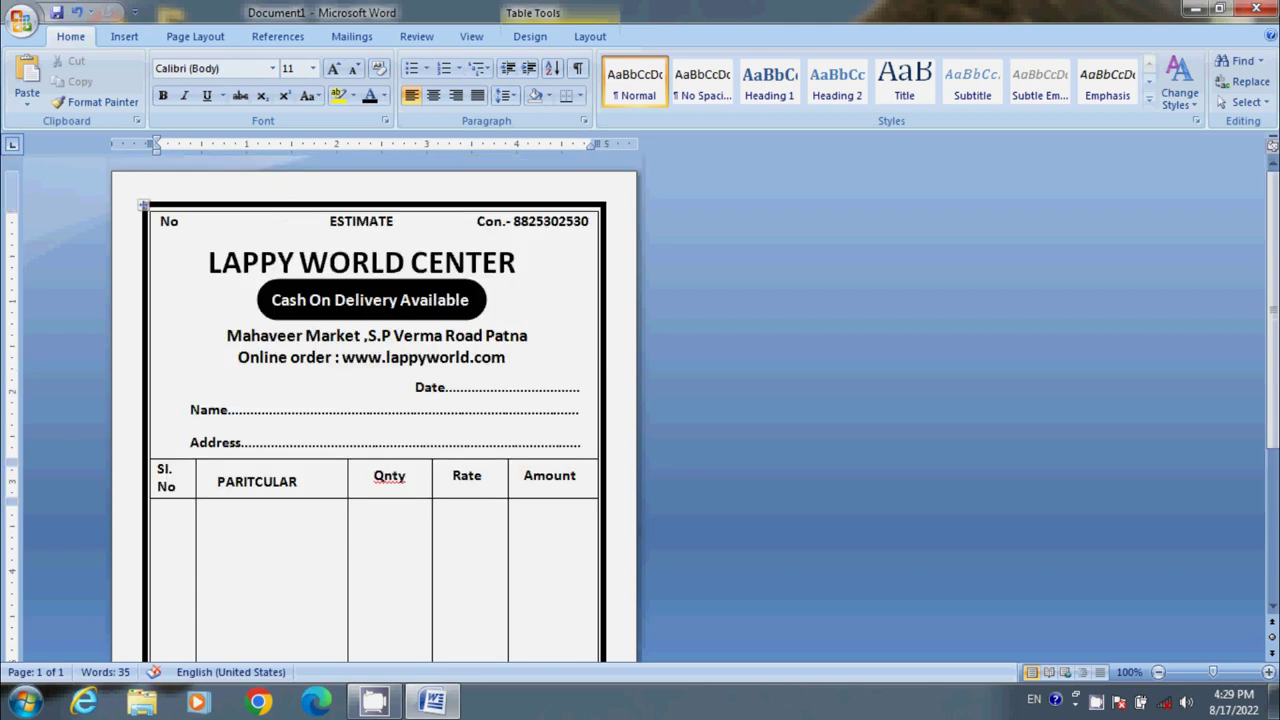
left_click(530, 36)
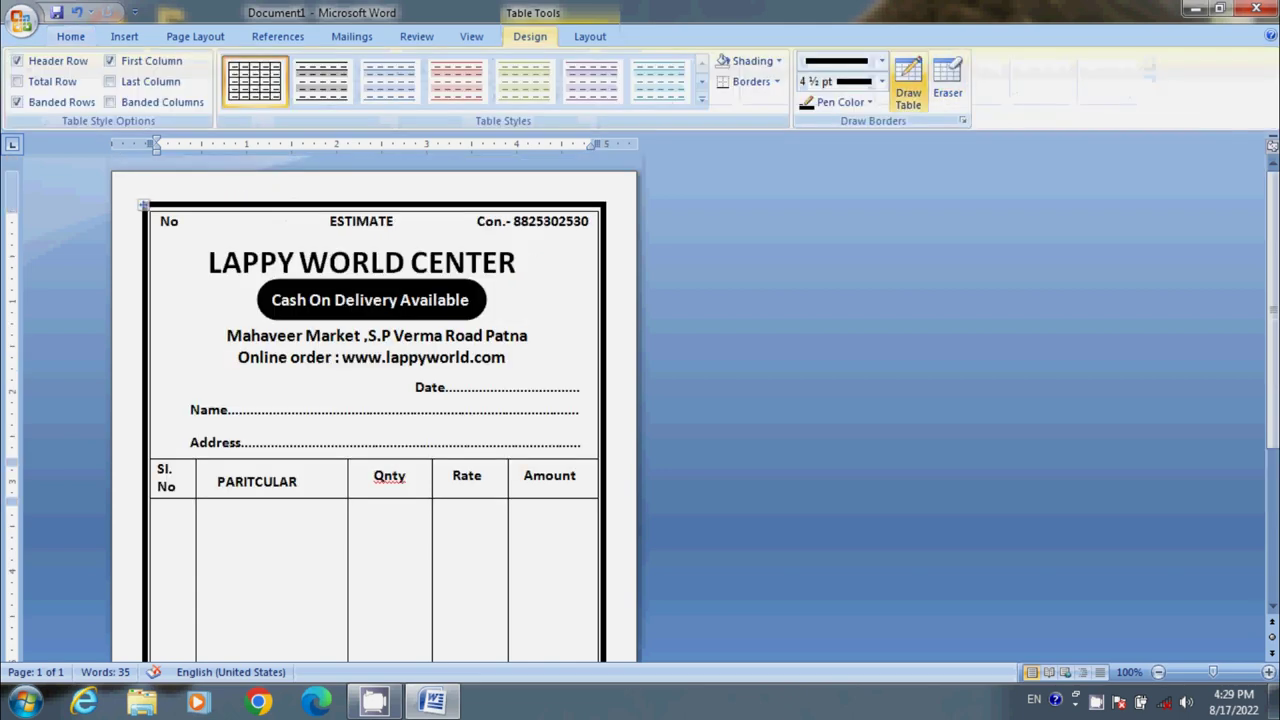
left_click(908, 85)
left_click(840, 102)
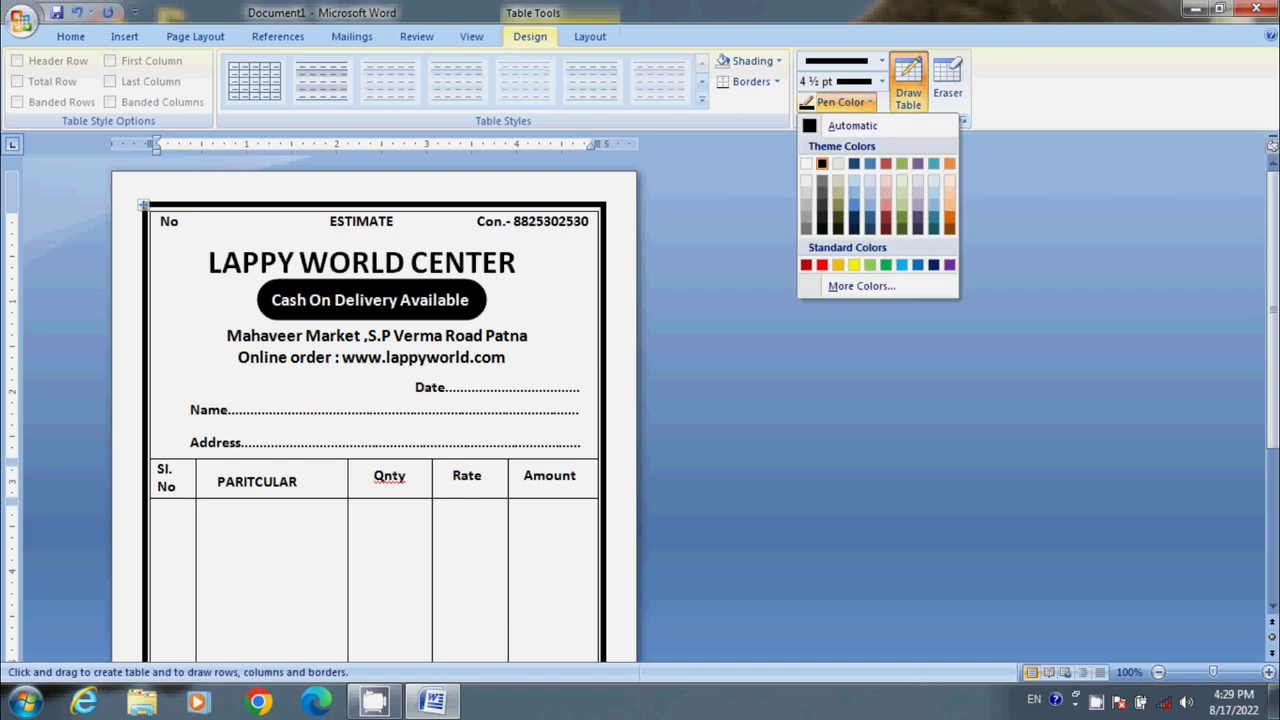
left_click(840, 102)
left_click(881, 81)
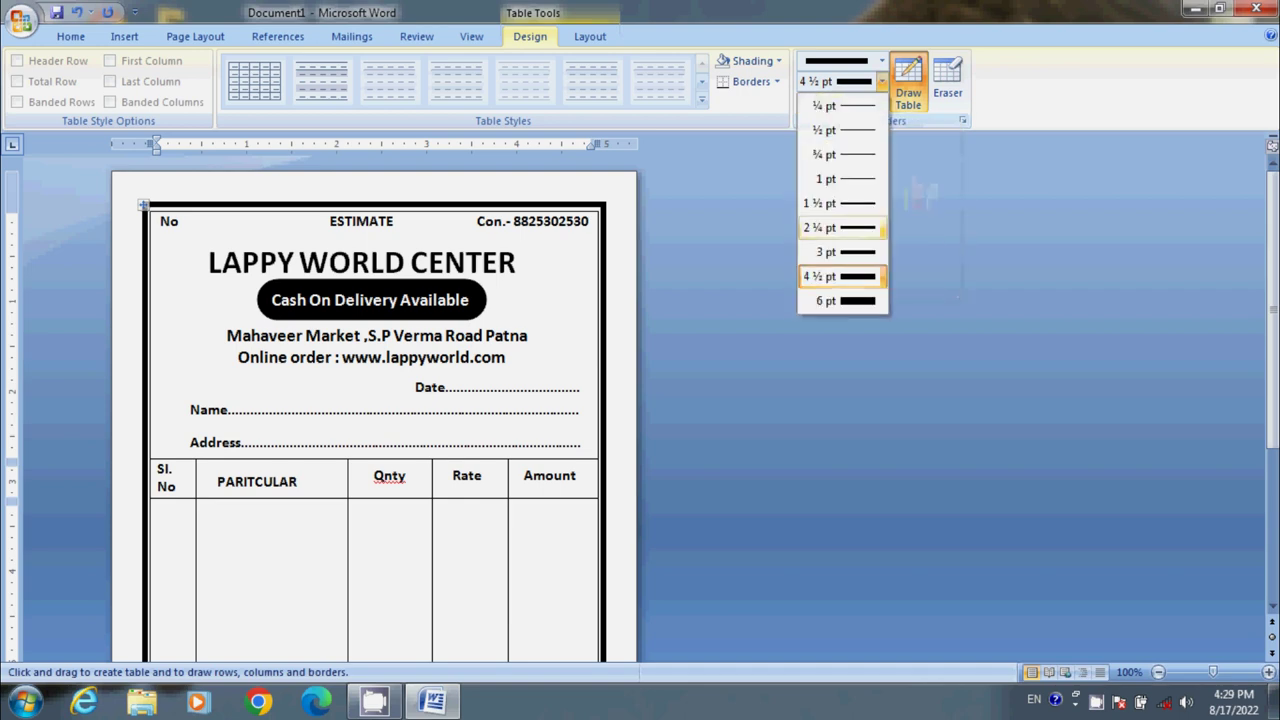
left_click(838, 203)
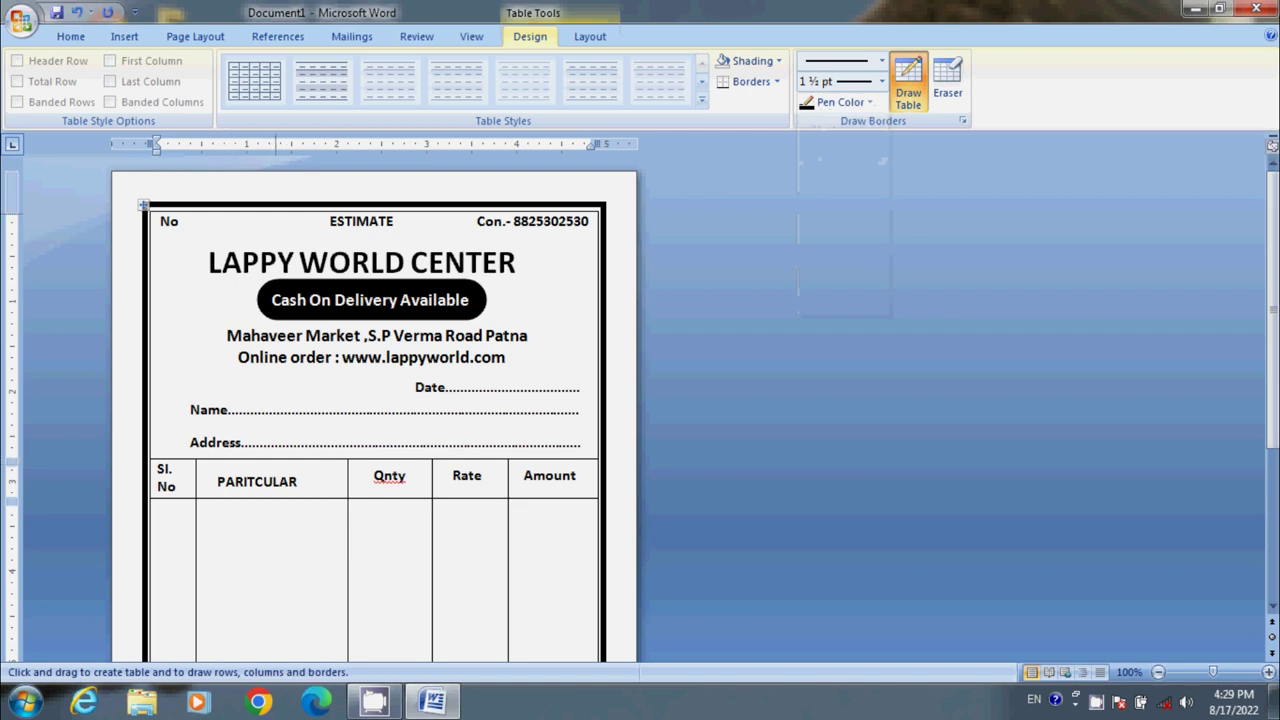
Redraw the top border, a column line and the header-row borders above Qnty, Rate and Amount at 1½ pt.
left_click_drag(600, 210, 150, 210)
left_click_drag(598, 460, 598, 660)
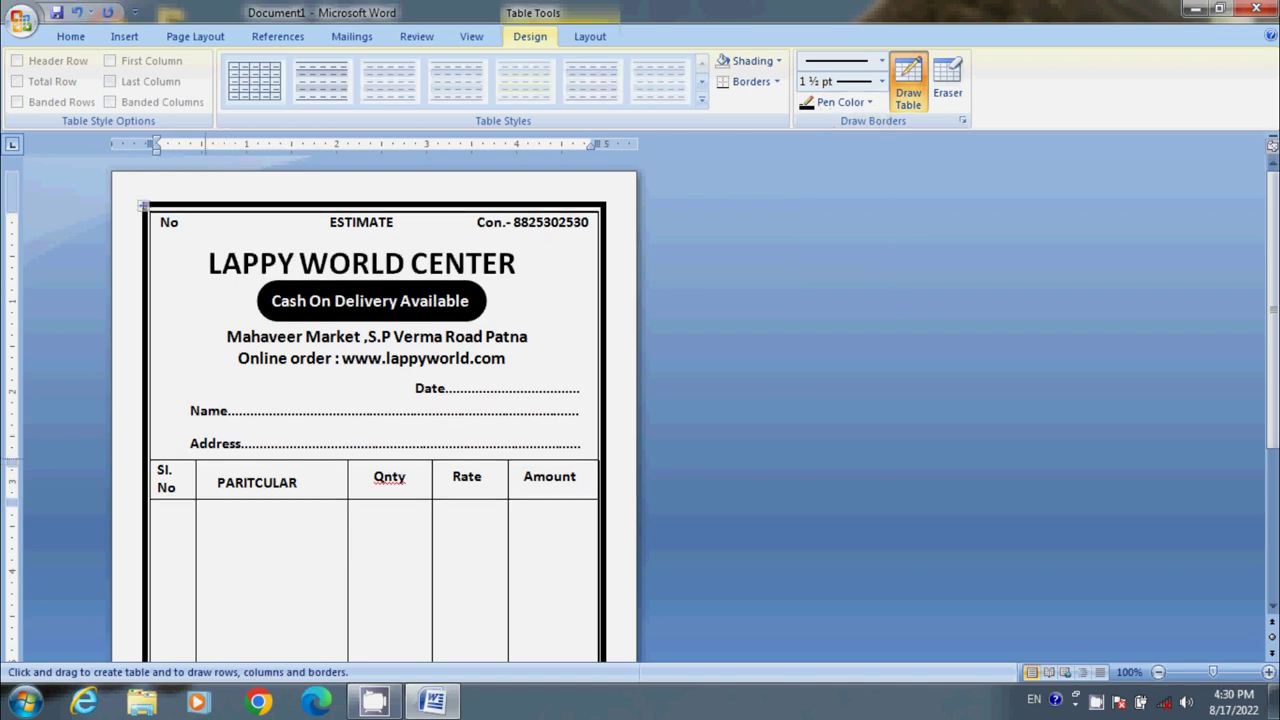
key("Escape")
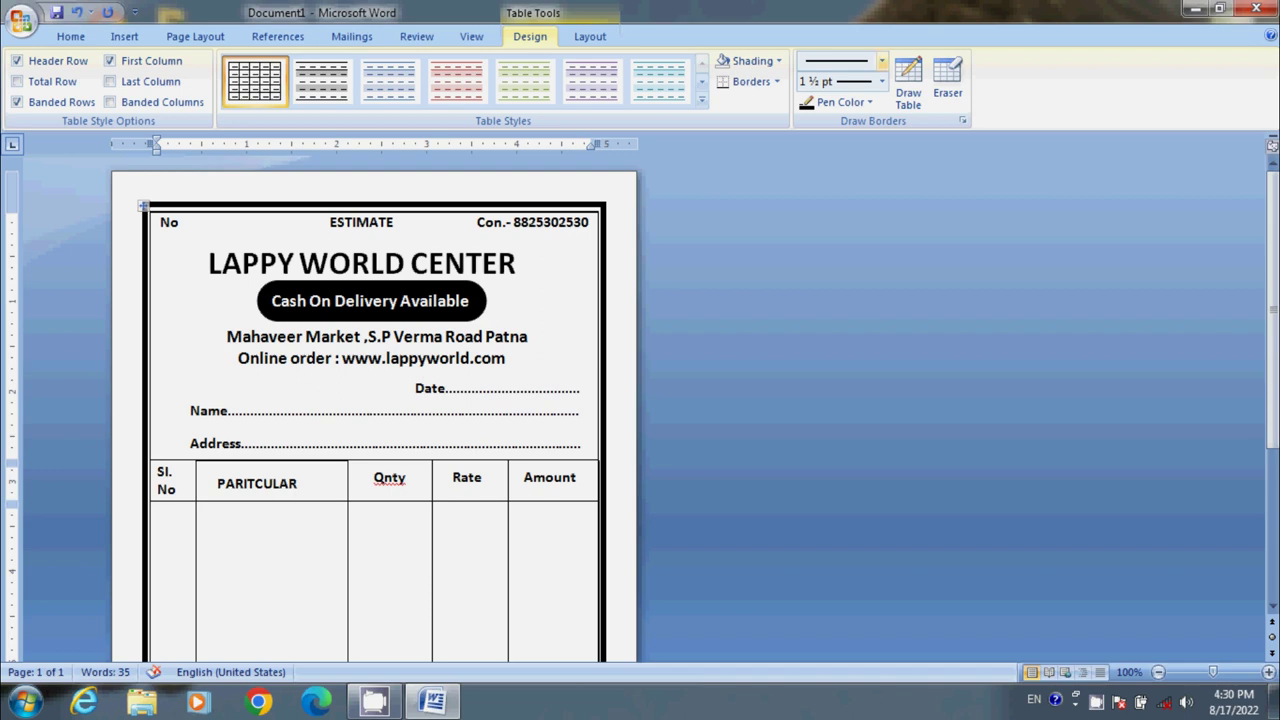
left_click(908, 82)
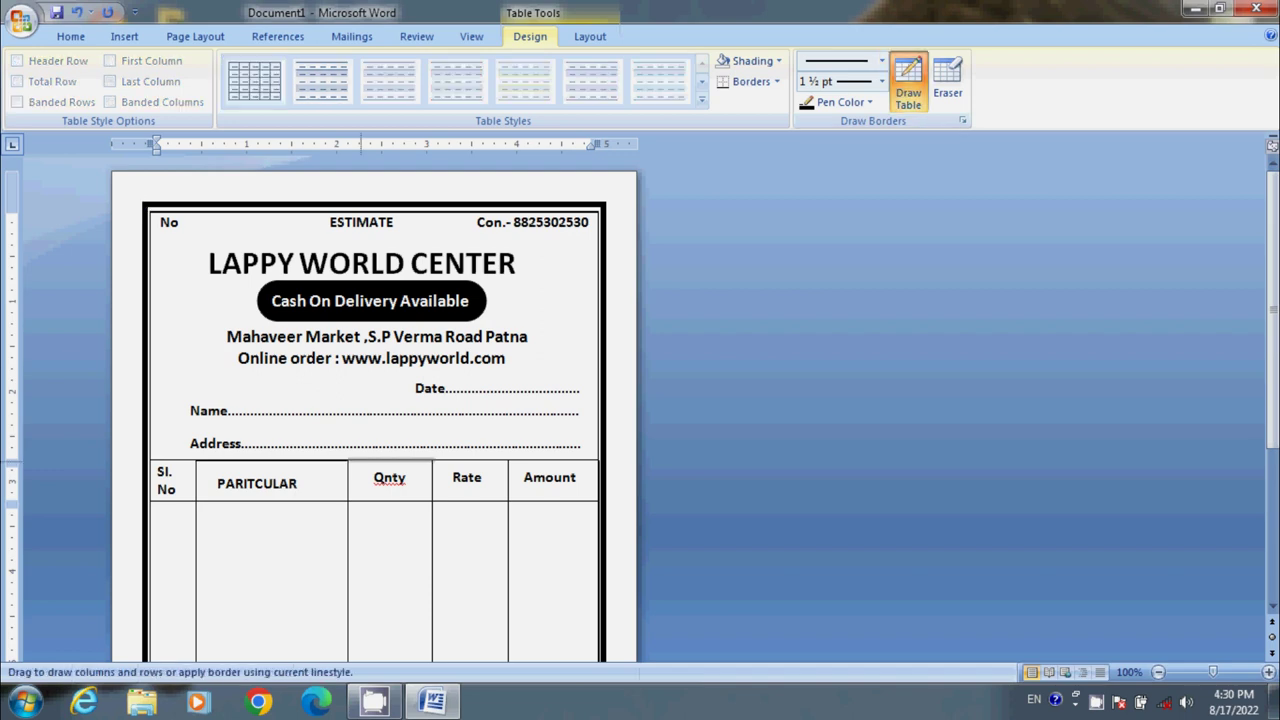
left_click_drag(348, 461, 598, 461)
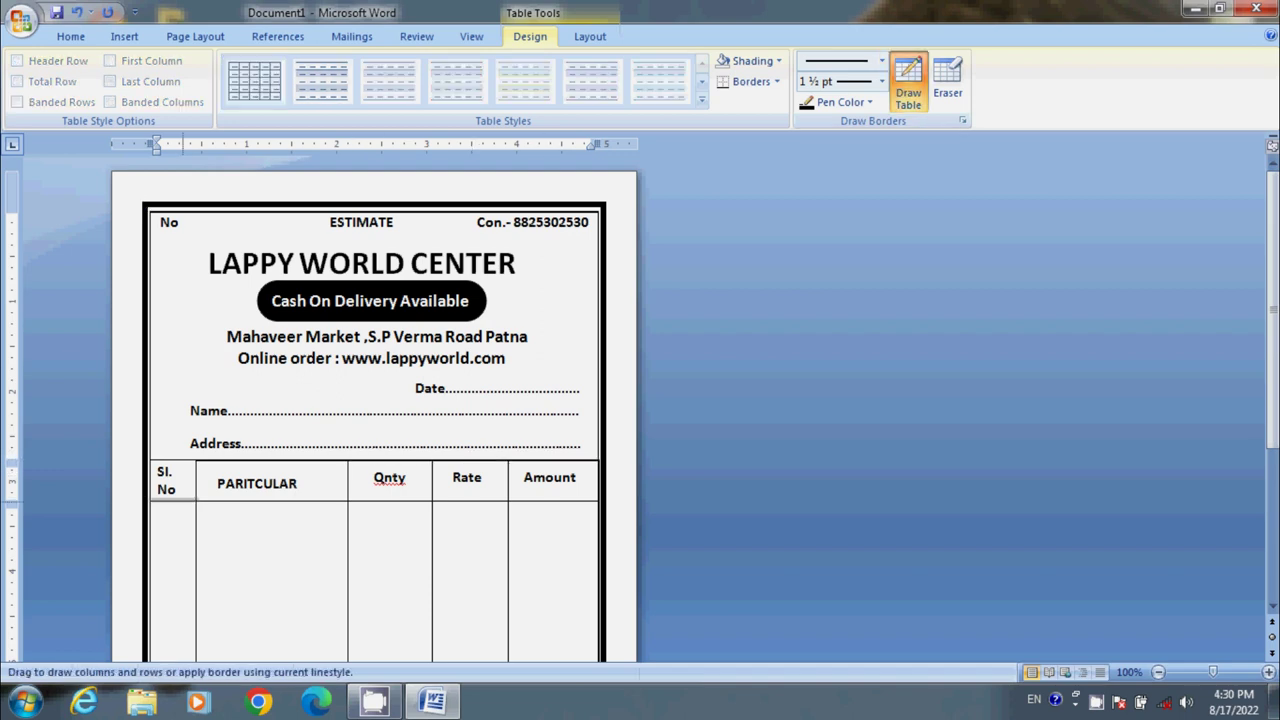
left_click_drag(150, 500, 598, 500)
Redraw the Total row lines, the Rate/Amount divider and the bottom border under the signature row.
scroll(598, 500, "down", 2)
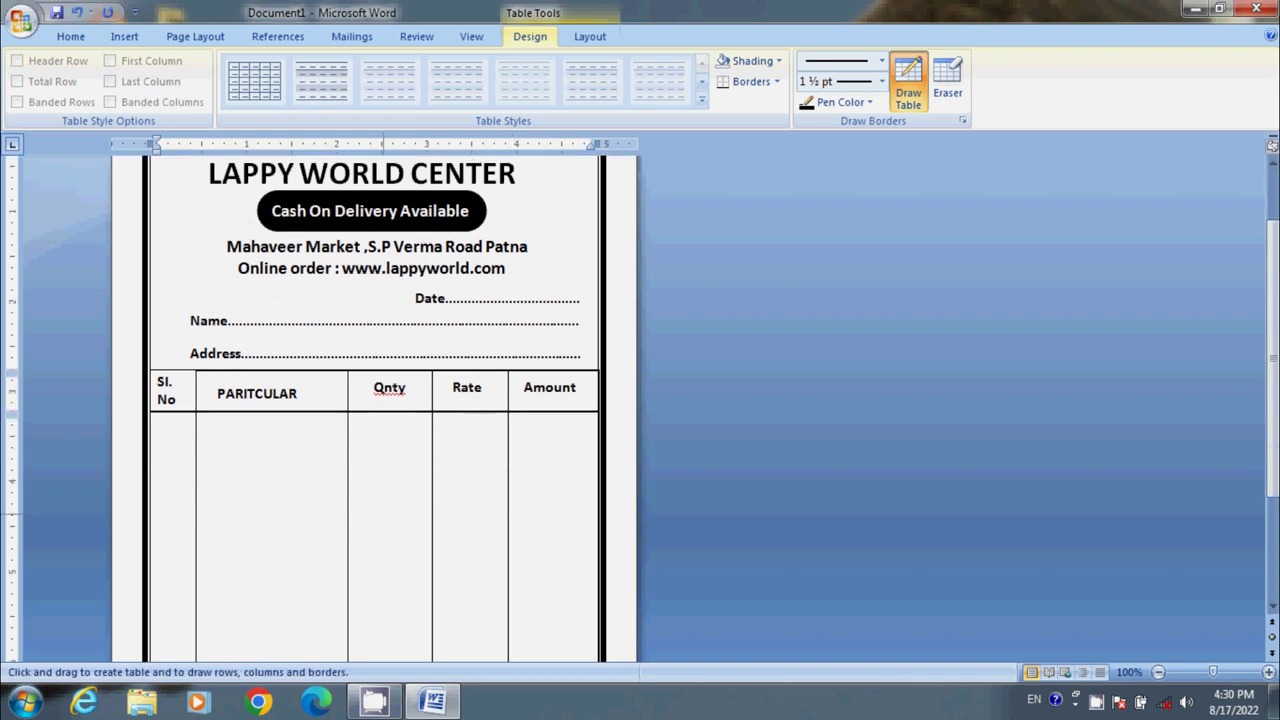
scroll(375, 400, "down", 3)
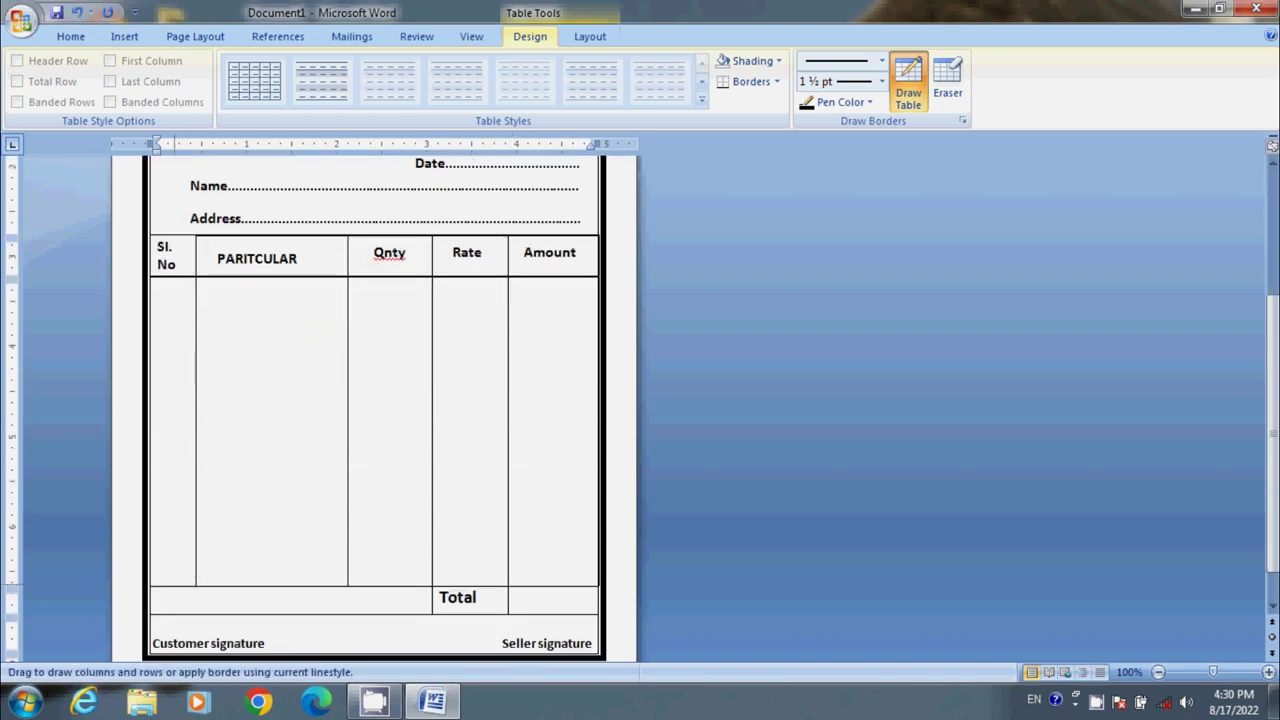
left_click_drag(150, 586, 598, 586)
scroll(375, 586, "down", 1)
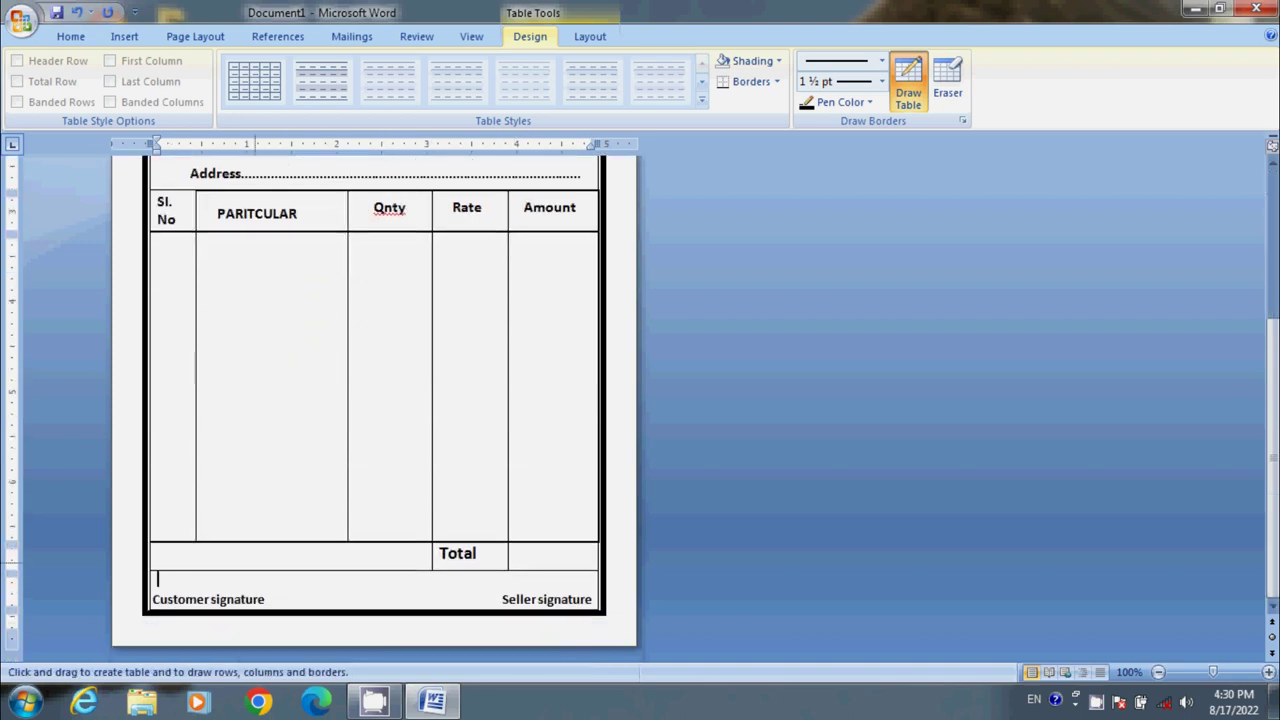
left_click_drag(150, 570, 598, 570)
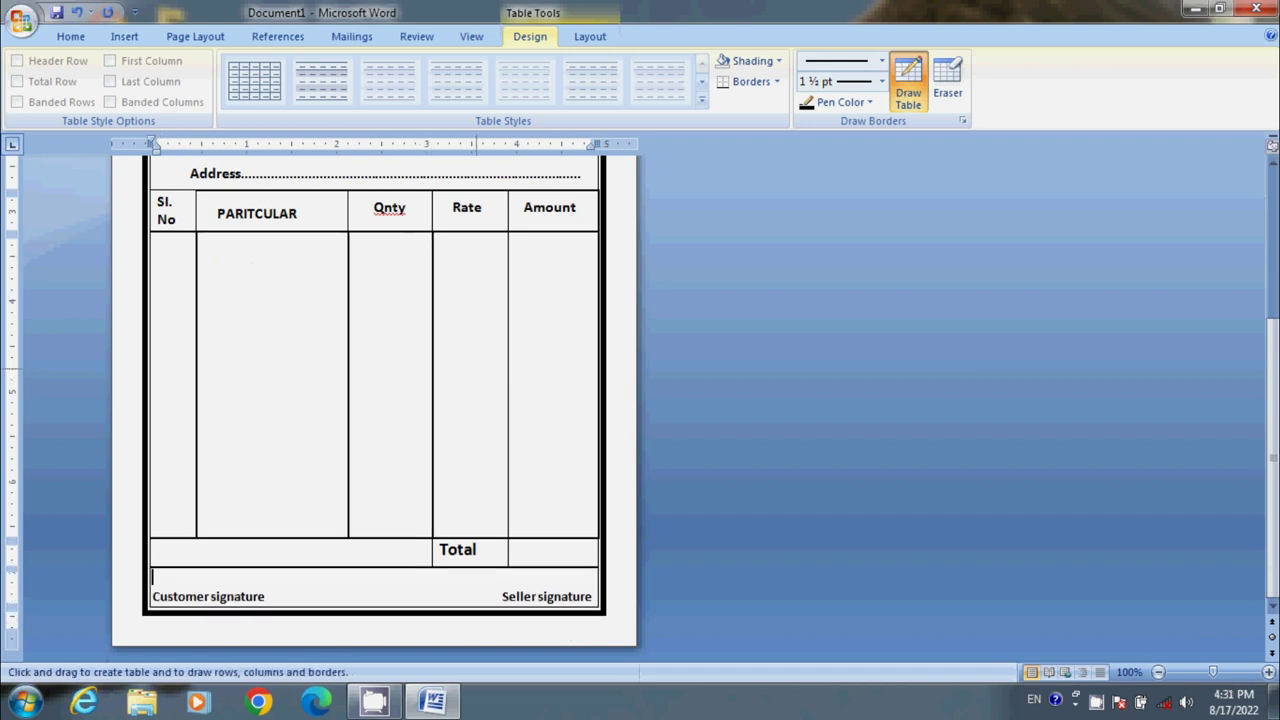
left_click_drag(510, 234, 510, 536)
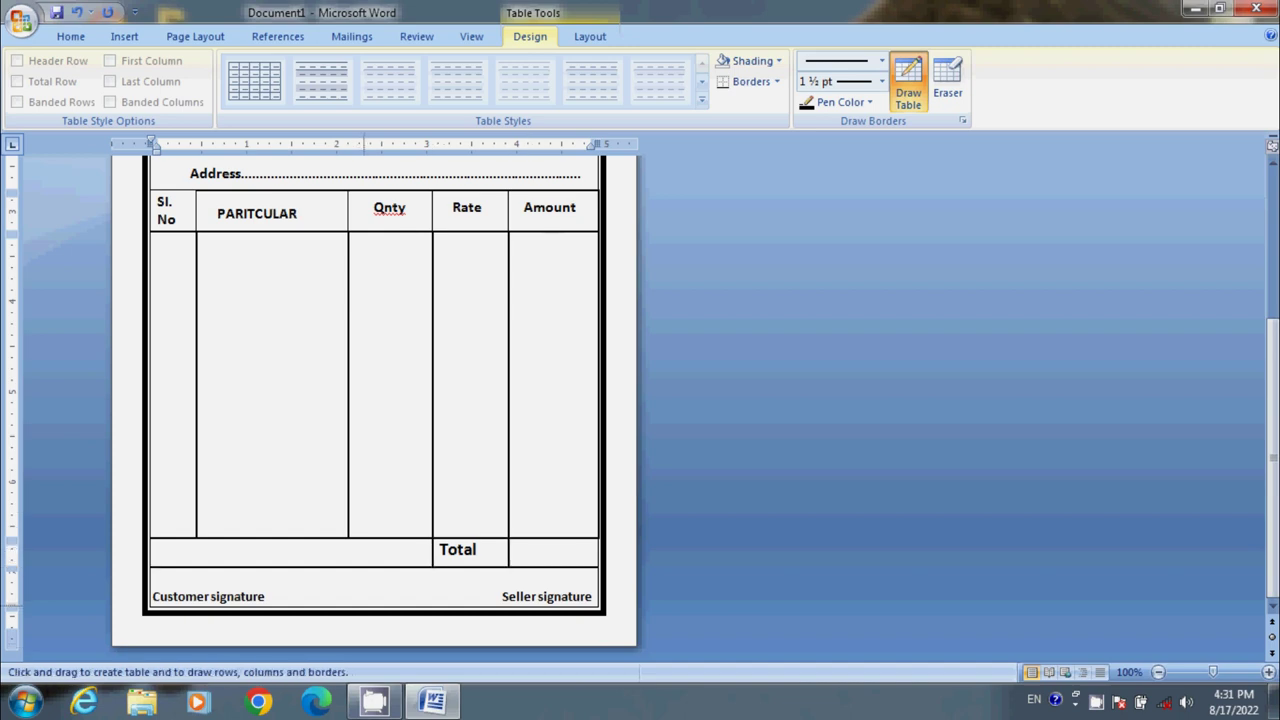
left_click_drag(150, 607, 600, 607)
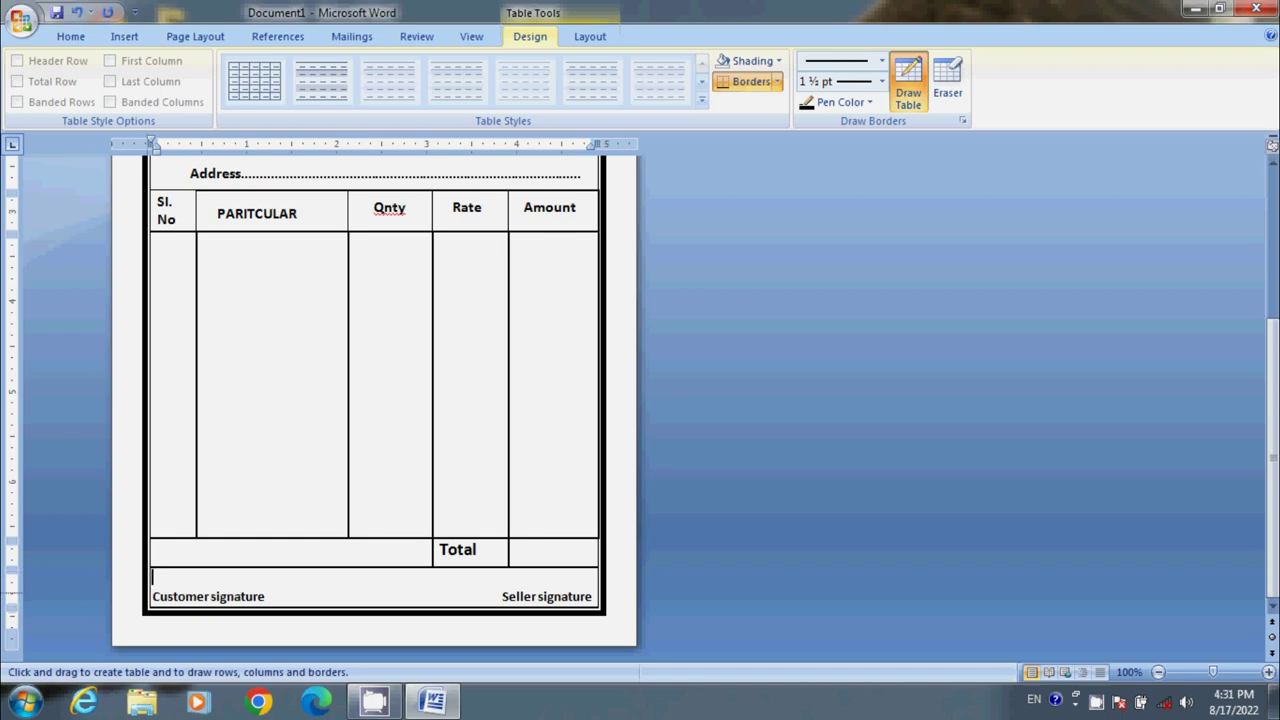
key("Escape")
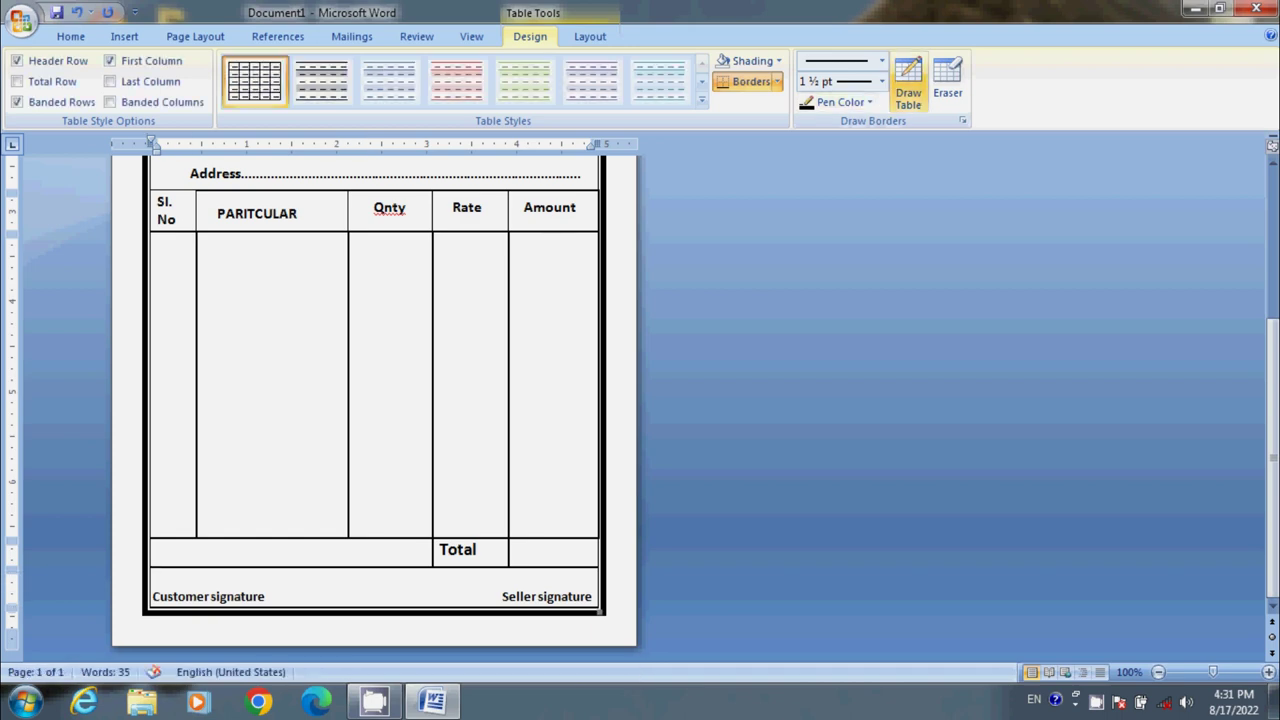
Redraw the table's left border at 1½ pt and bring up the save dialog.
left_click(908, 80)
left_click_drag(151, 582, 151, 456)
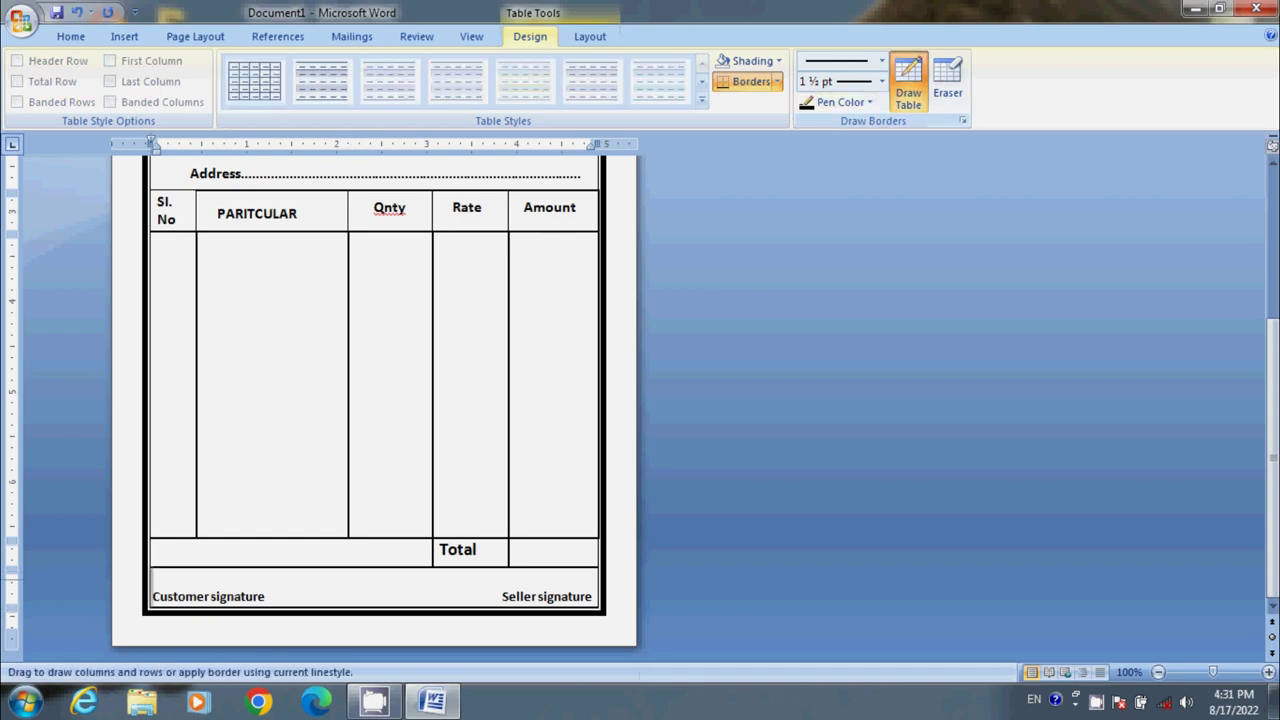
scroll(375, 400, "up", 1)
scroll(375, 400, "down", 1)
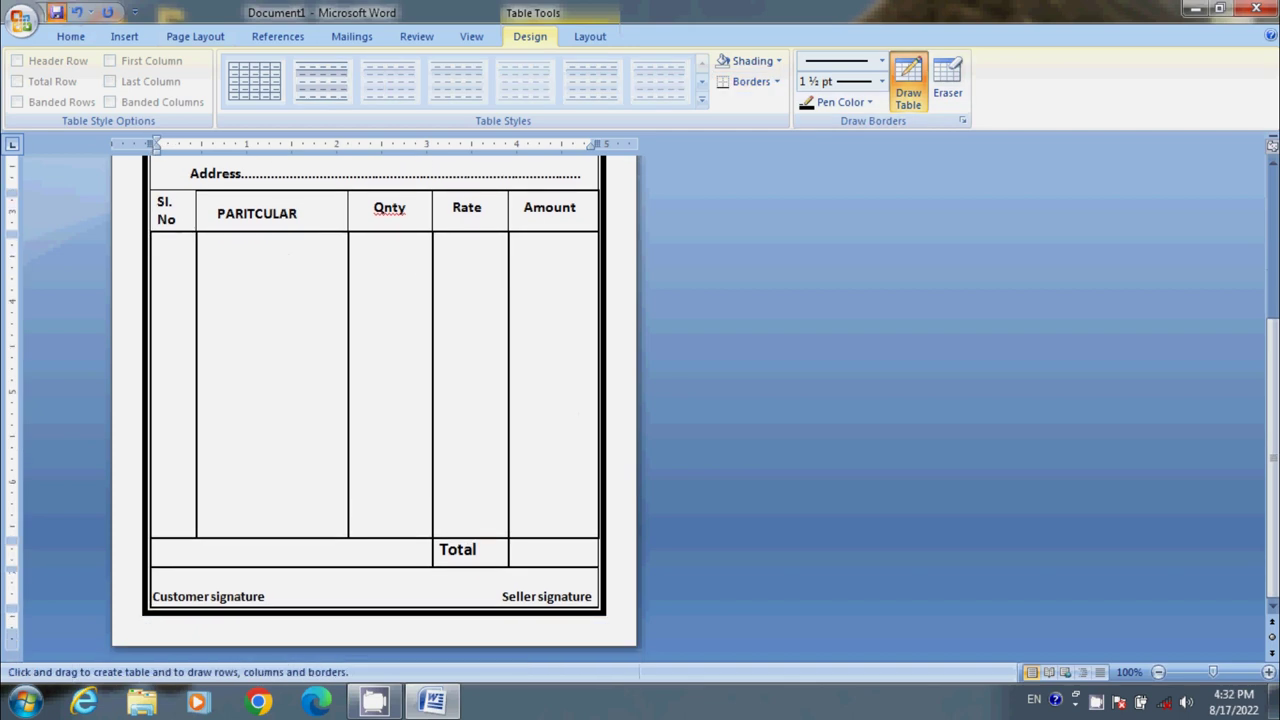
key("ctrl+s")
Dismiss the save dialog unsaved and check the form in Print Preview.
left_click(613, 10)
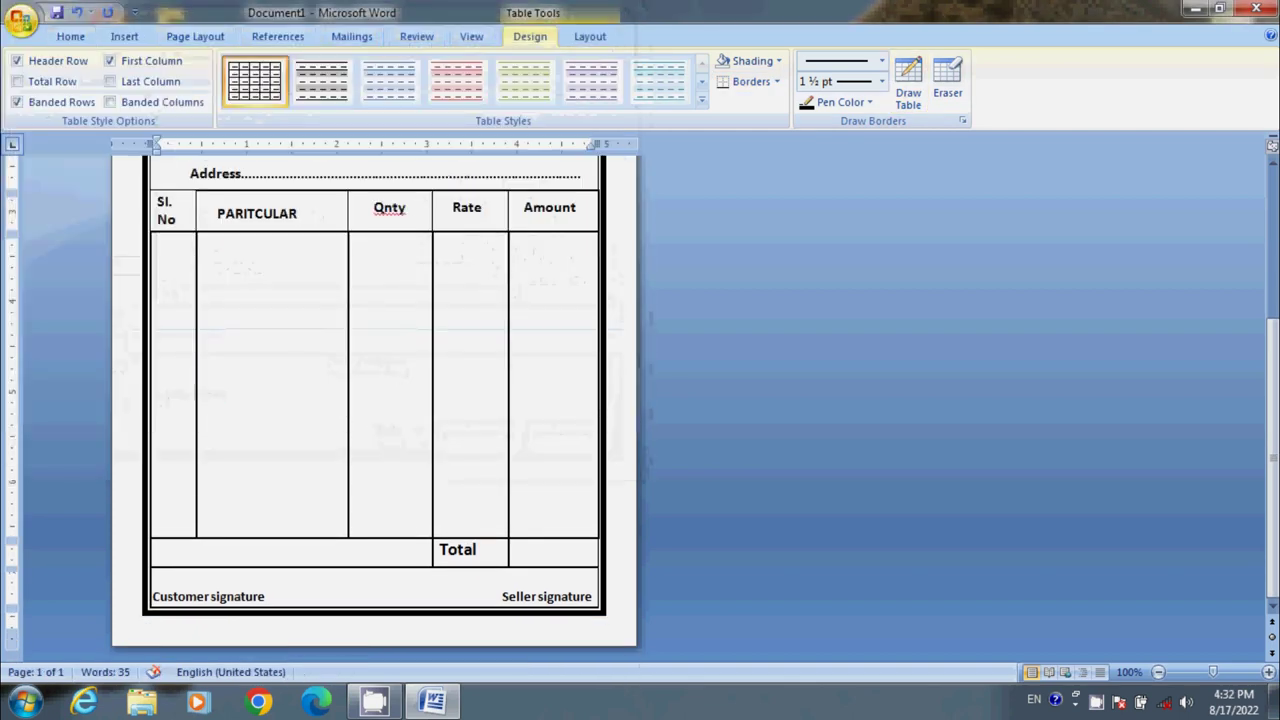
left_click(22, 18)
mouse_move(60, 228)
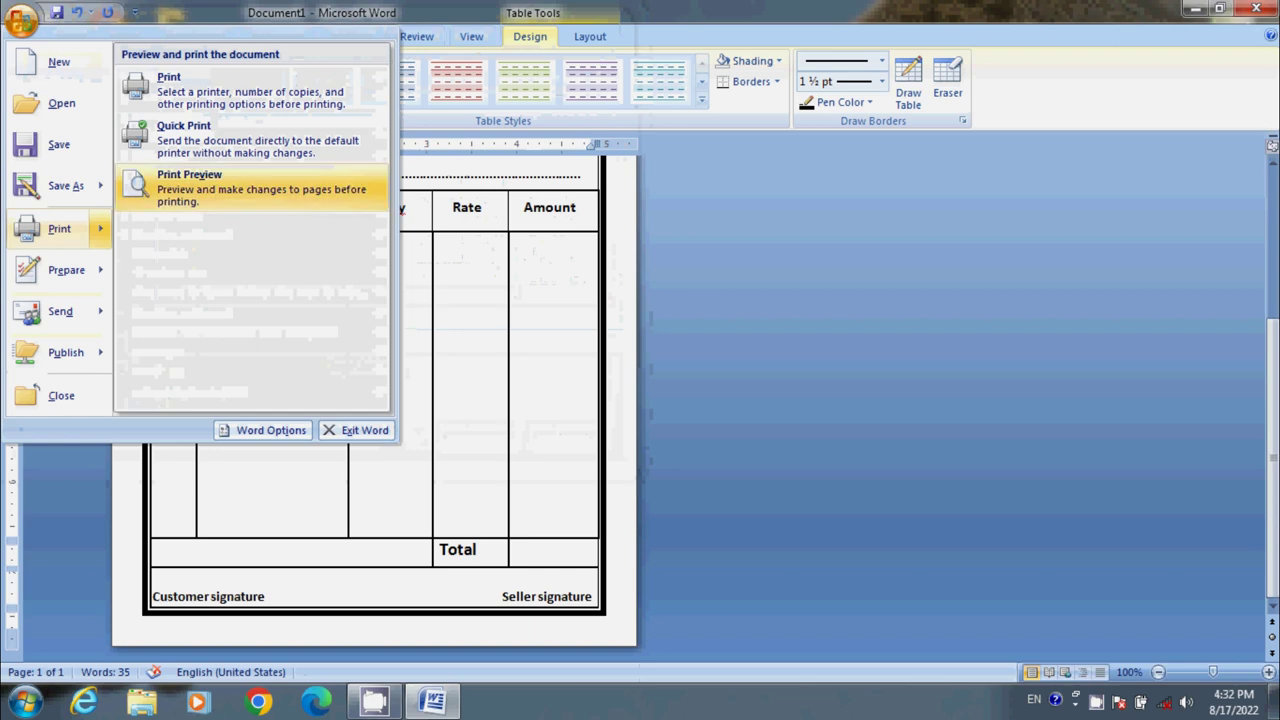
left_click(200, 255)
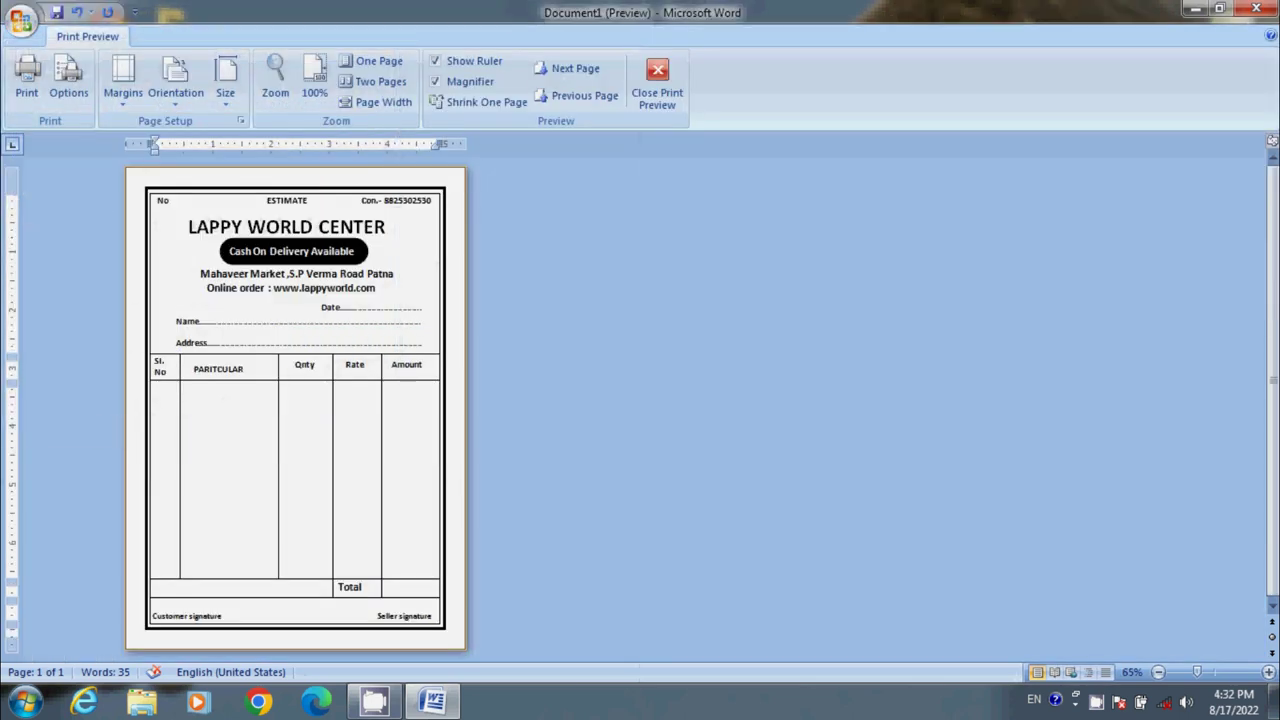
key("Escape")
Apply a pink page colour from More Colors to the whole estimate page.
left_click(499, 80)
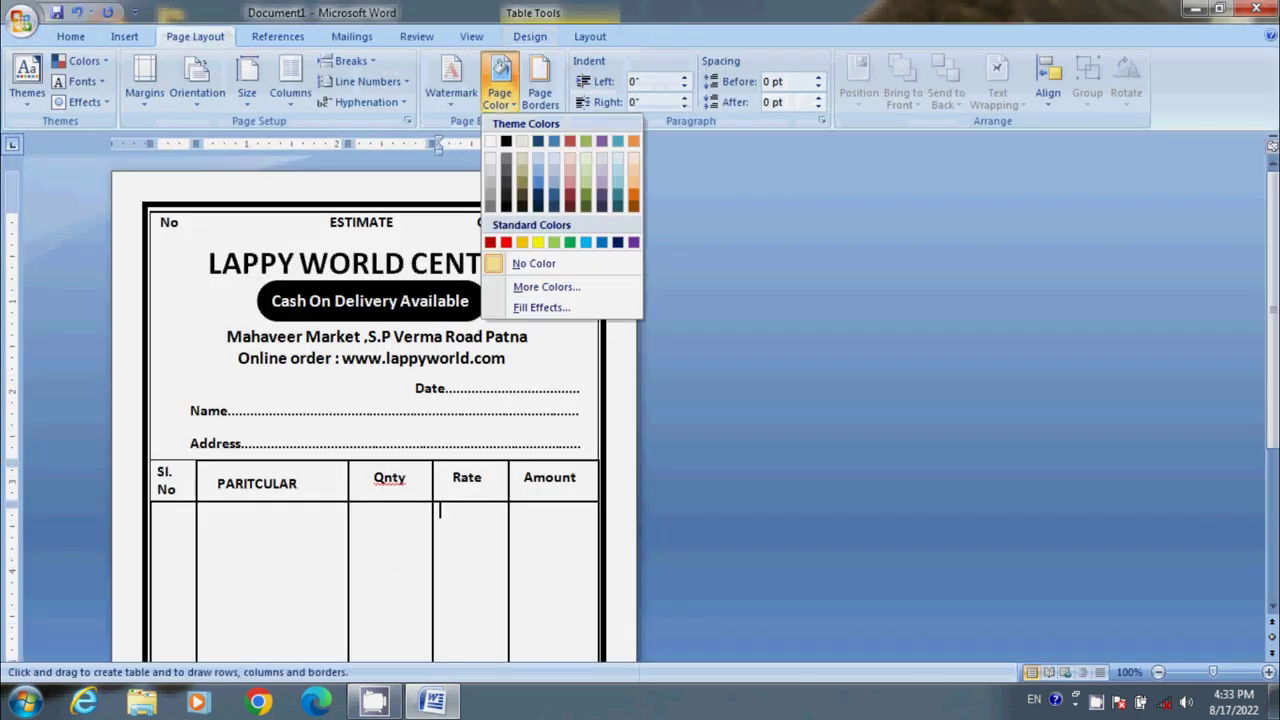
left_click(525, 286)
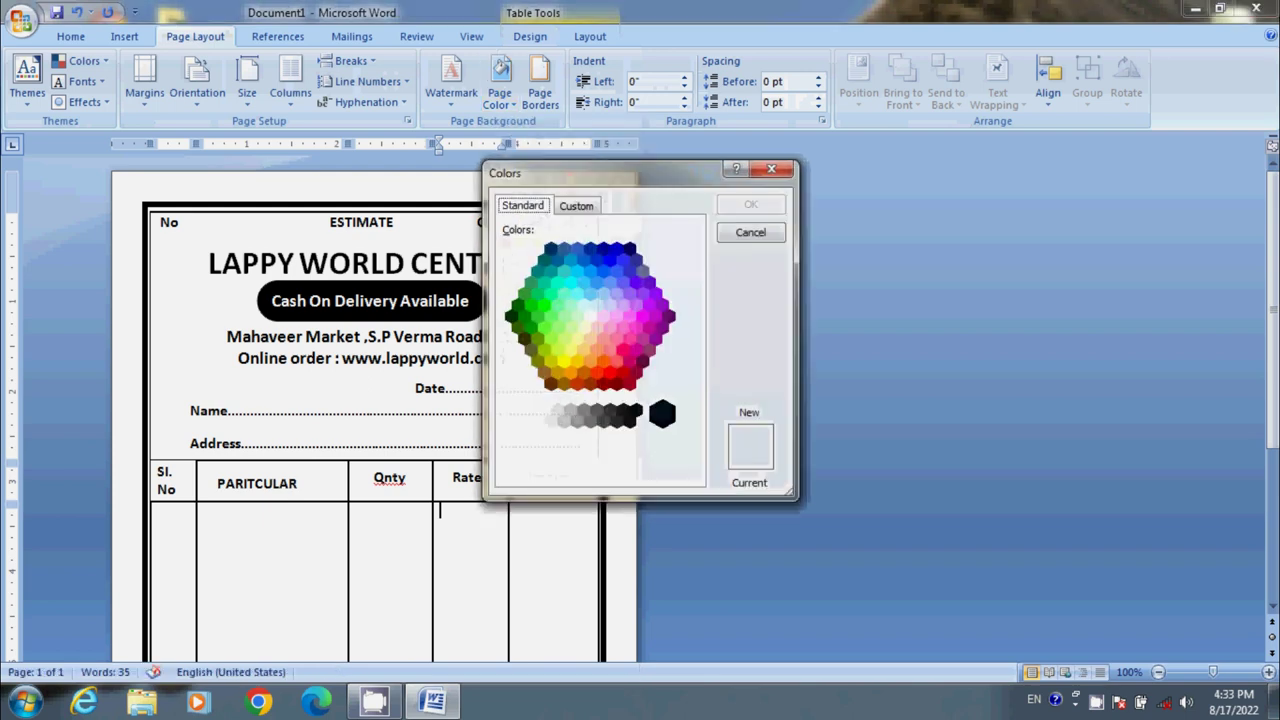
left_click(609, 327)
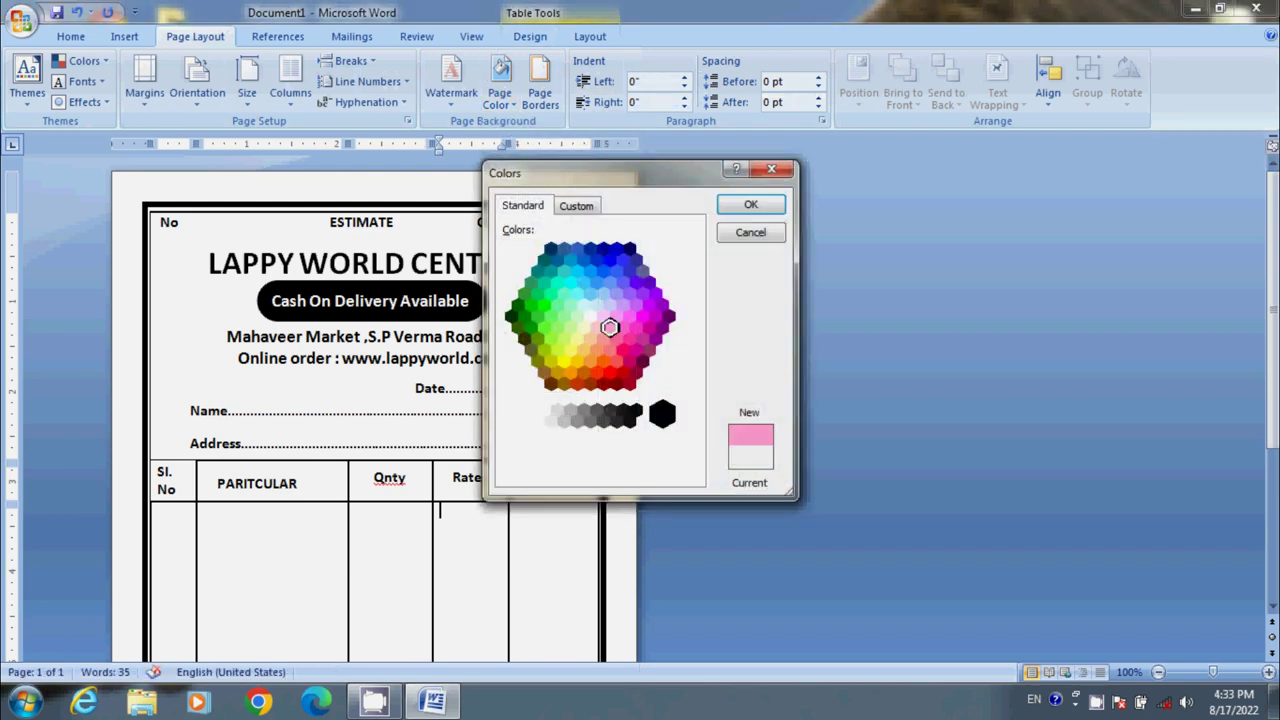
left_click(750, 204)
scroll(750, 300, "down", 5)
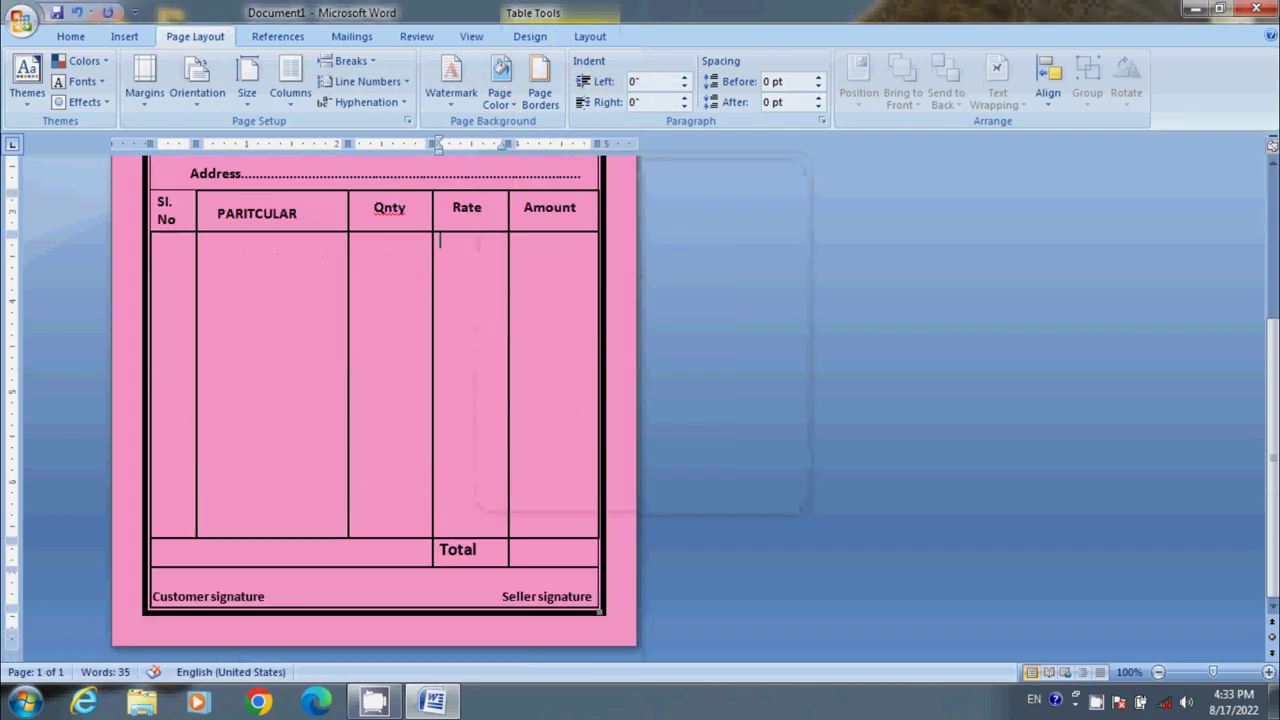
scroll(374, 400, "up", 5)
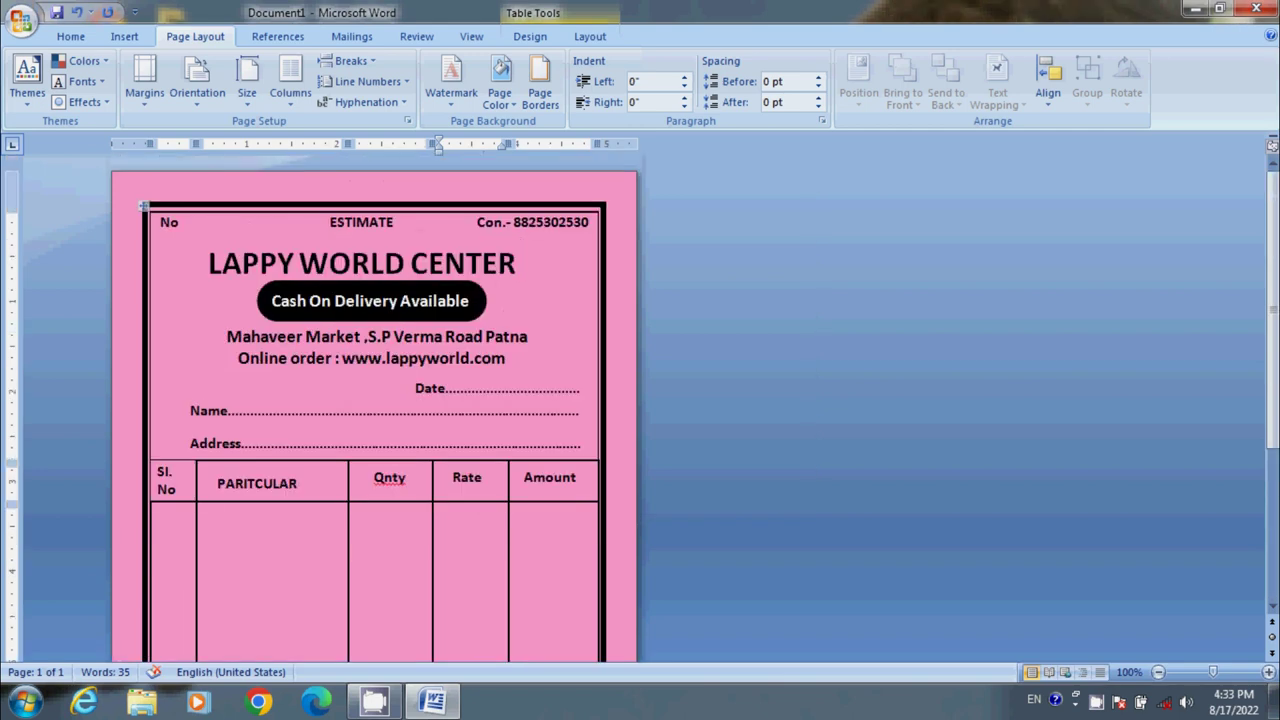
left_click(22, 20)
mouse_move(60, 228)
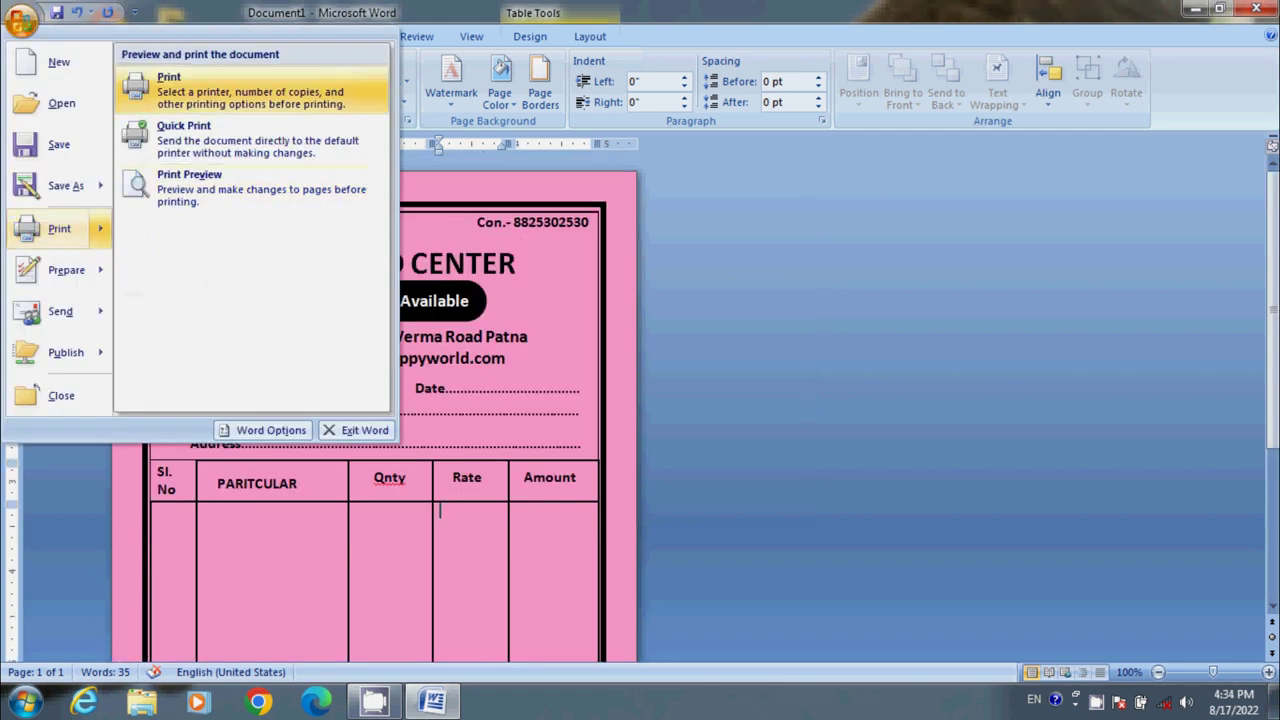
left_click(170, 85)
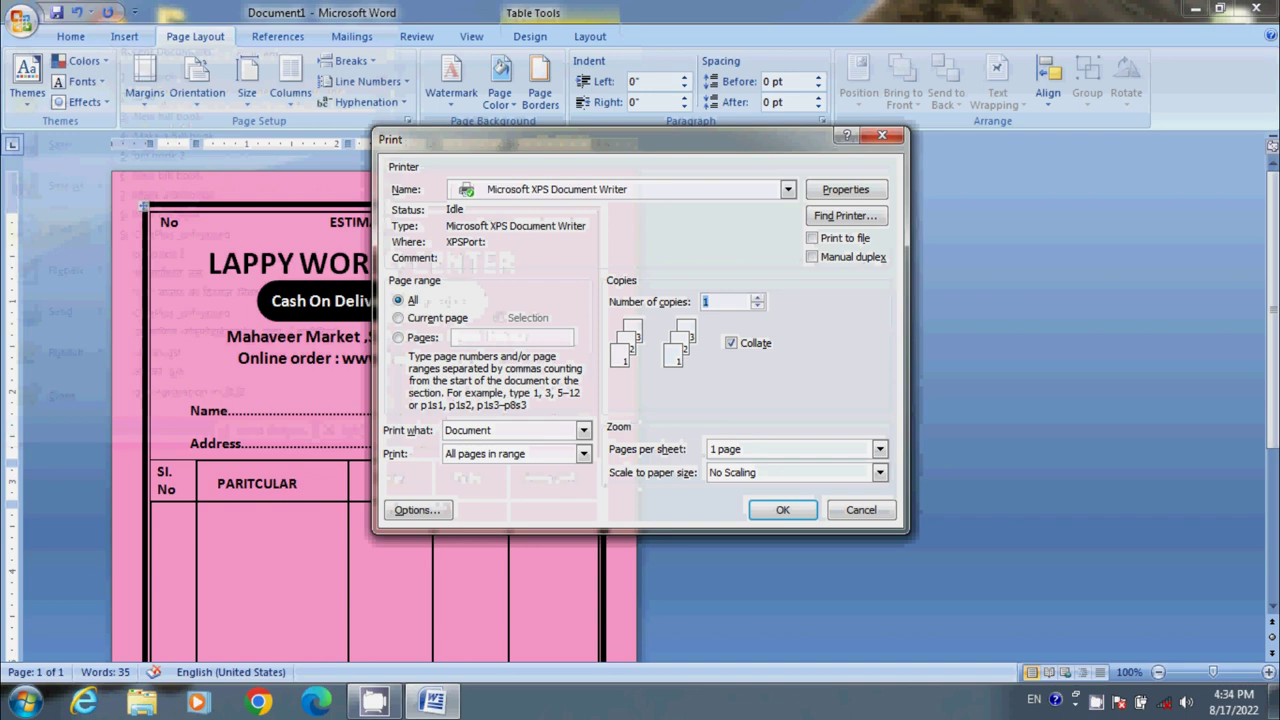
key("Escape")
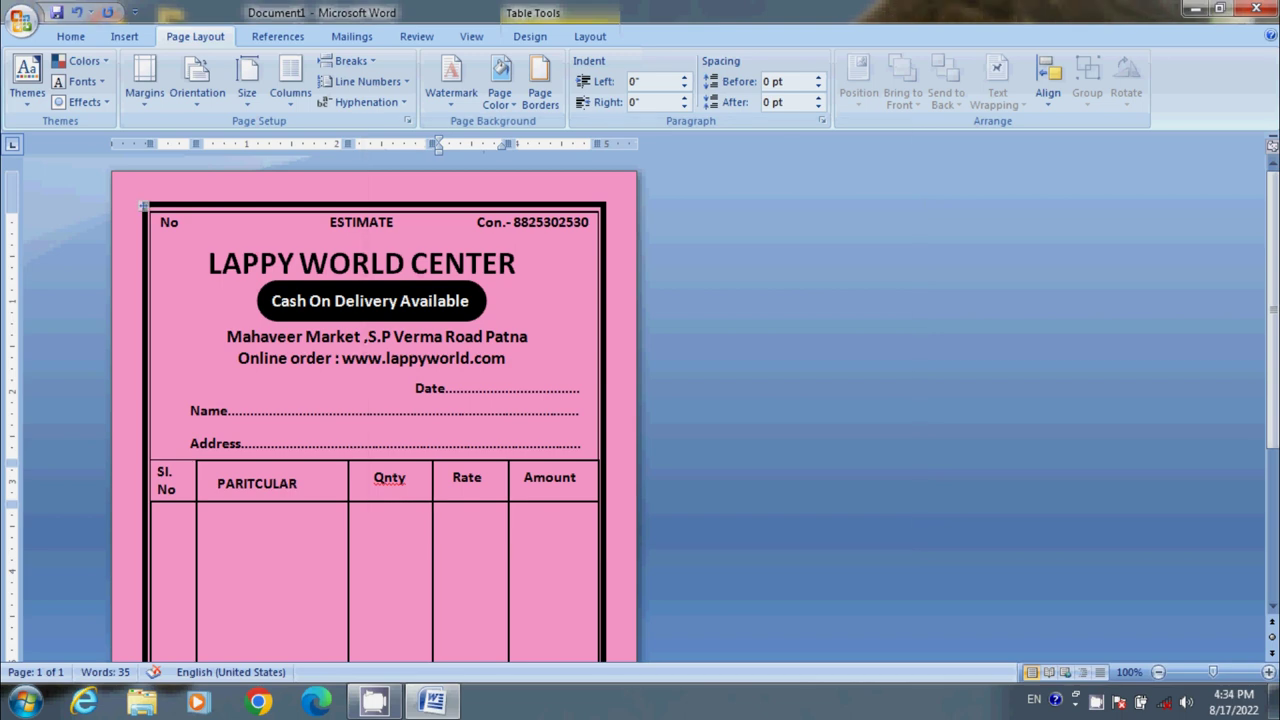
scroll(373, 410, "down", 3)
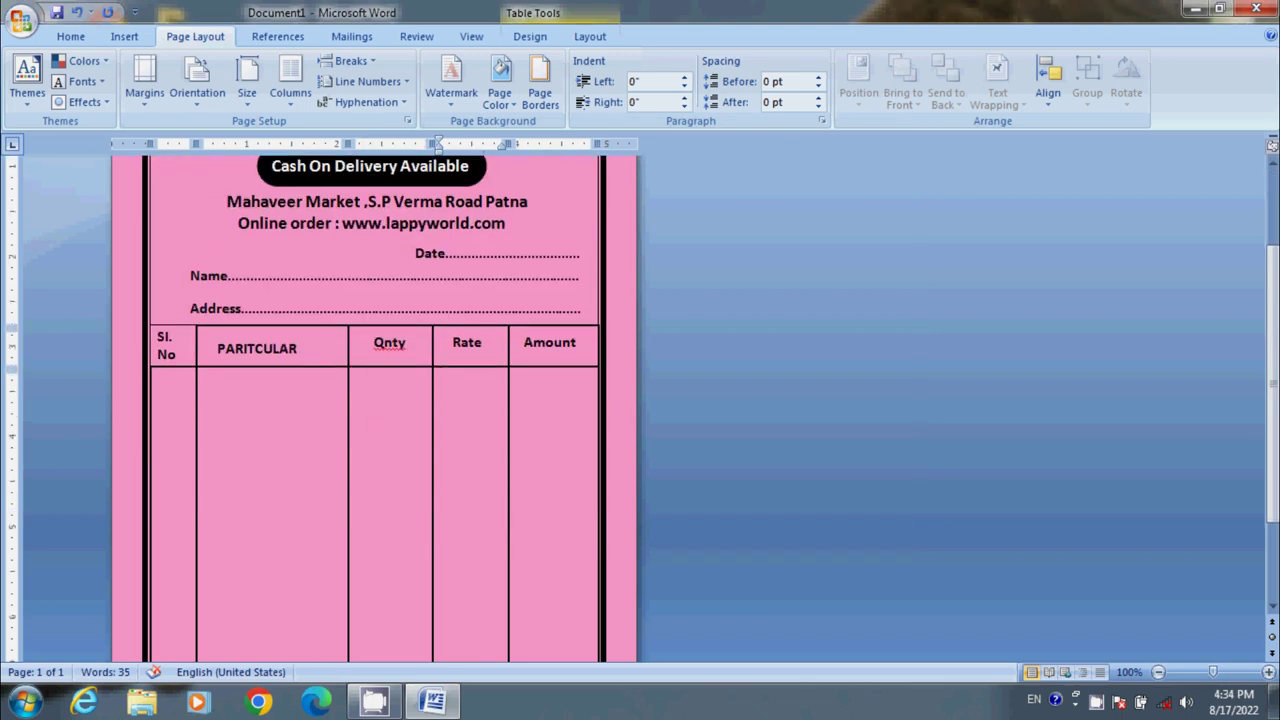
scroll(373, 410, "up", 2)
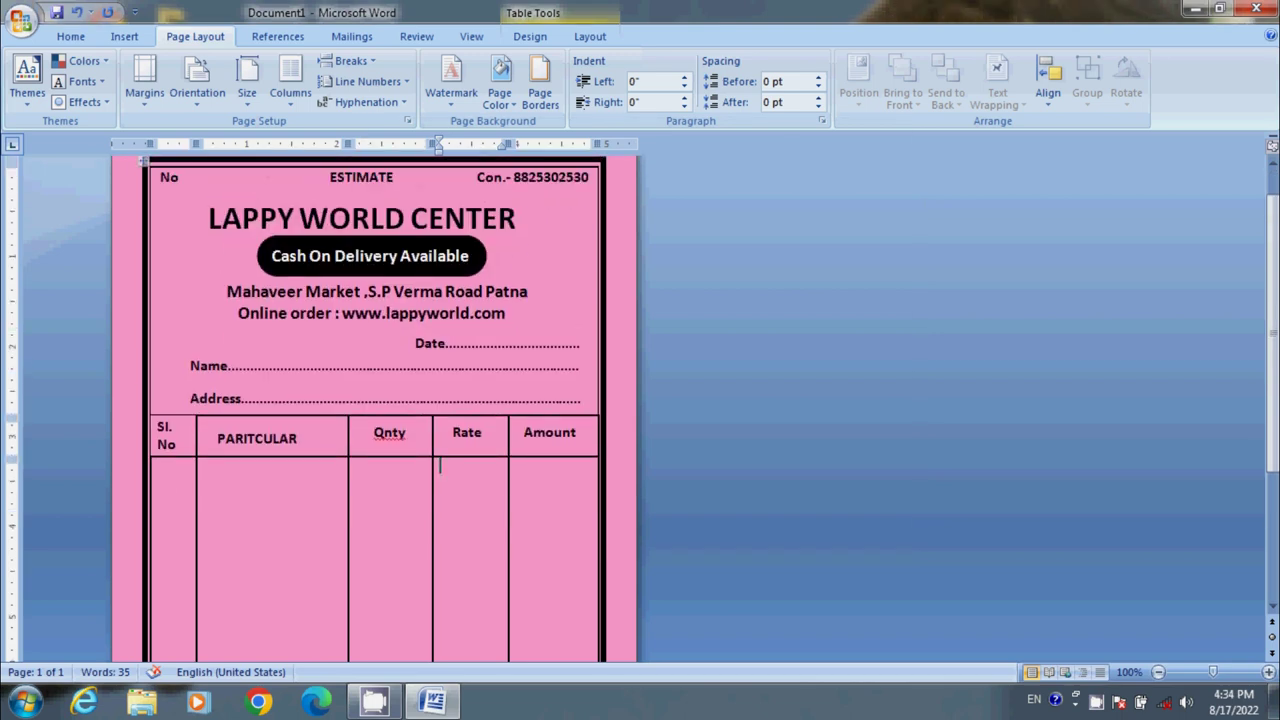
scroll(440, 465, "up", 1)
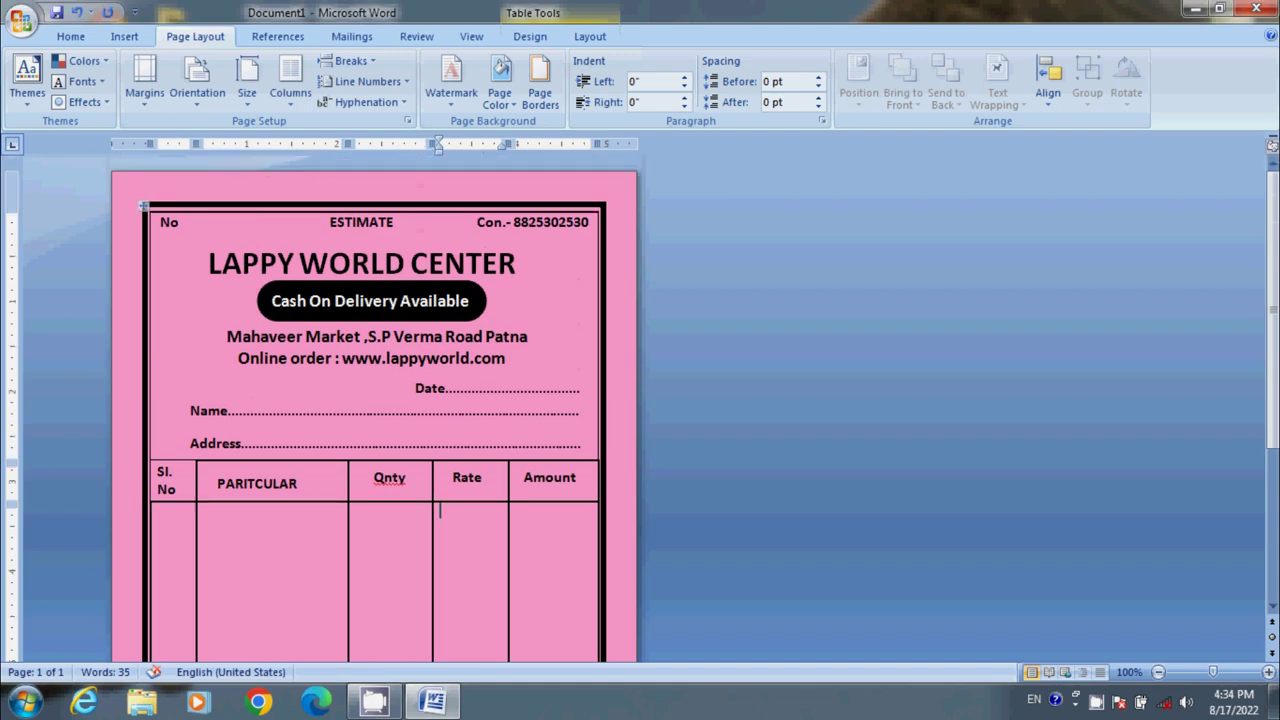